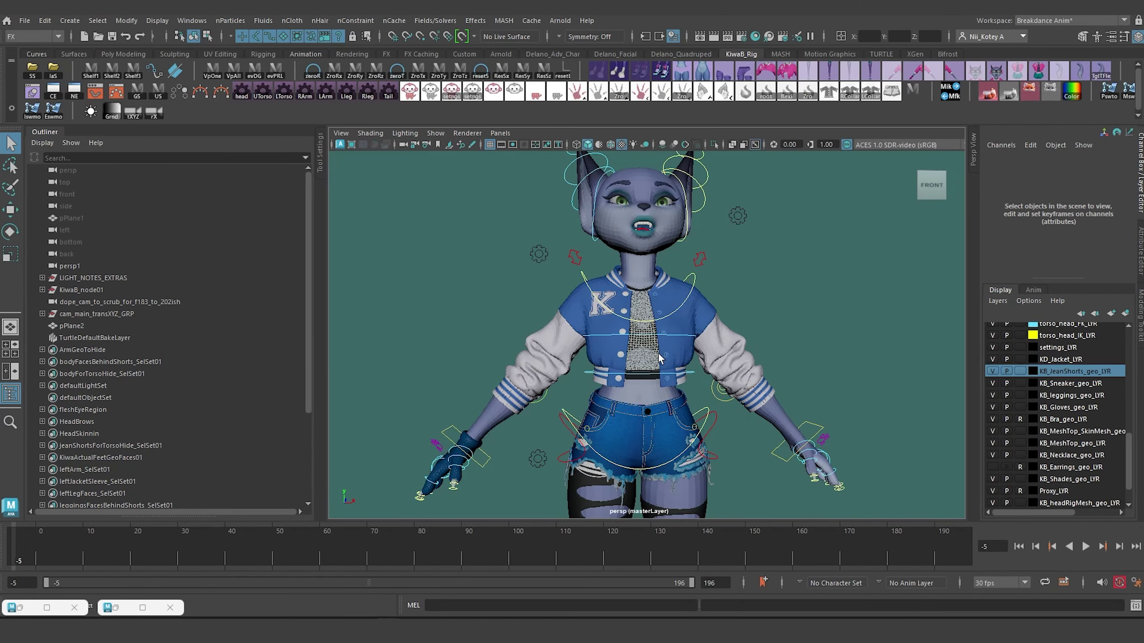
# Step: Turn off KD_Jacket_LYR visibility to hide the varsity jacket
pyautogui.keyDown('alt'); pyautogui.moveTo(660, 363); pyautogui.dragTo(636, 354); pyautogui.keyUp('alt')
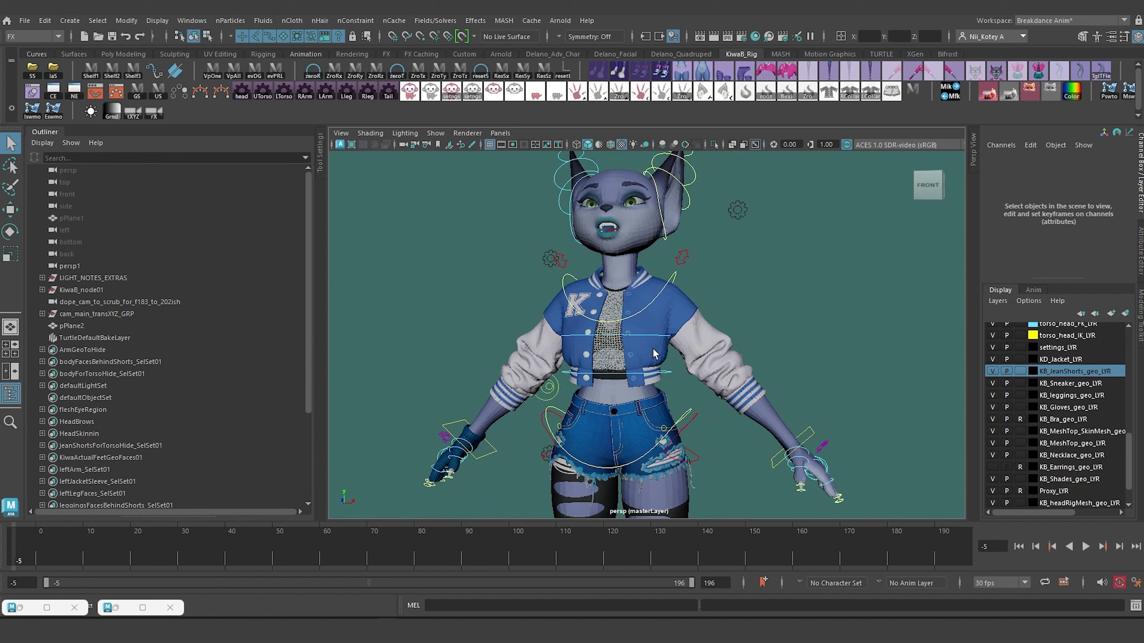
pyautogui.keyDown('alt'); pyautogui.moveTo(883, 422); pyautogui.dragTo(905, 419); pyautogui.keyUp('alt')
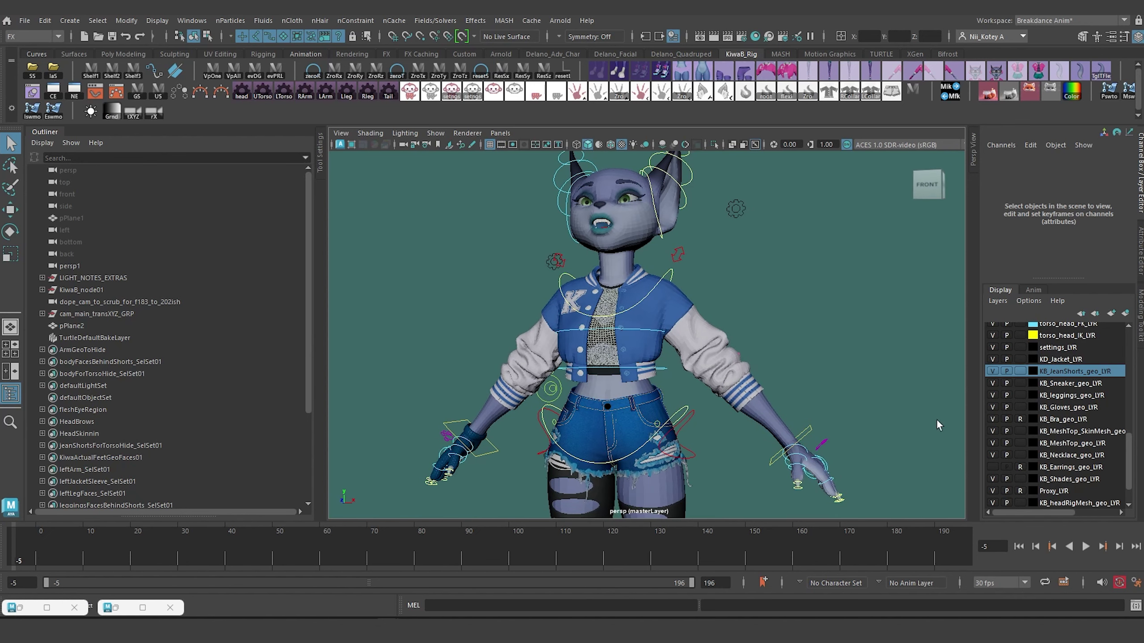
pyautogui.click(992, 360)
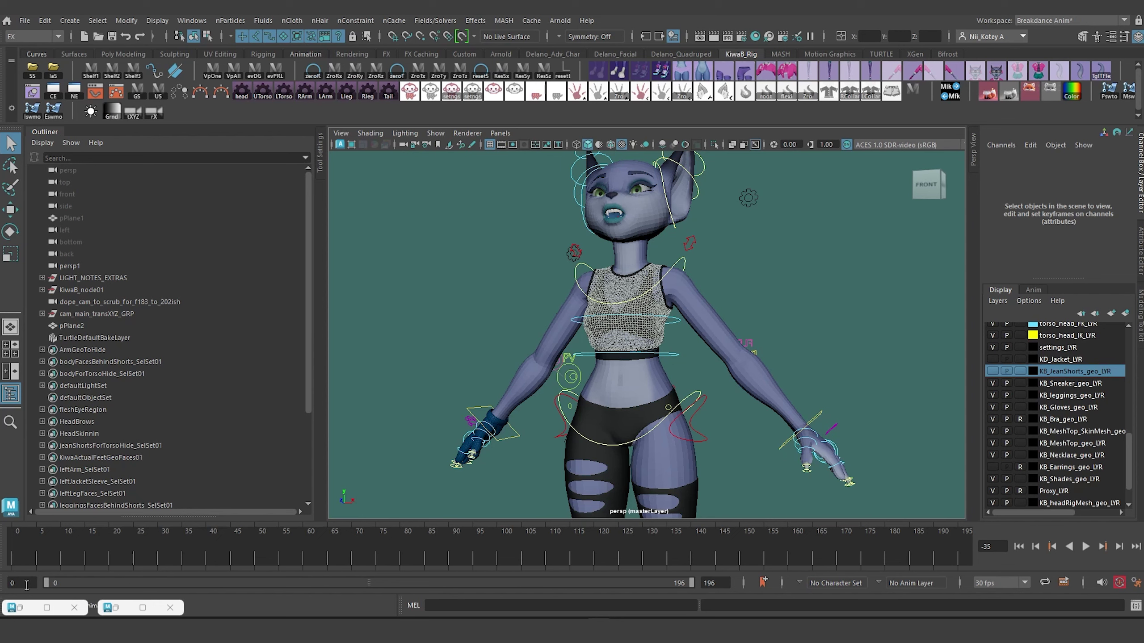
# Step: Set the animation start frame to -35 and extend the playback range back to -35
pyautogui.click(26, 585)
pyautogui.press('Return')
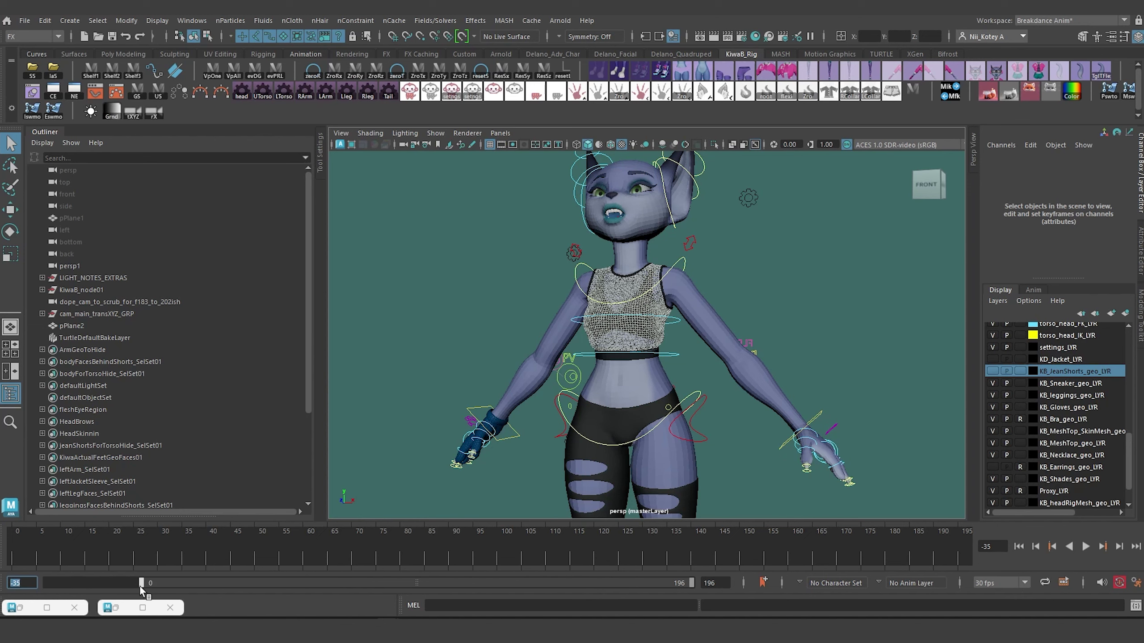
pyautogui.moveTo(141, 585)
pyautogui.mouseDown()
pyautogui.moveTo(35, 583)
pyautogui.moveTo(25, 557)
pyautogui.moveTo(70, 550)
pyautogui.mouseUp()
# Step: Select all the character's rig controls and scrub the timeline to an earlier frame
pyautogui.click(430, 97)
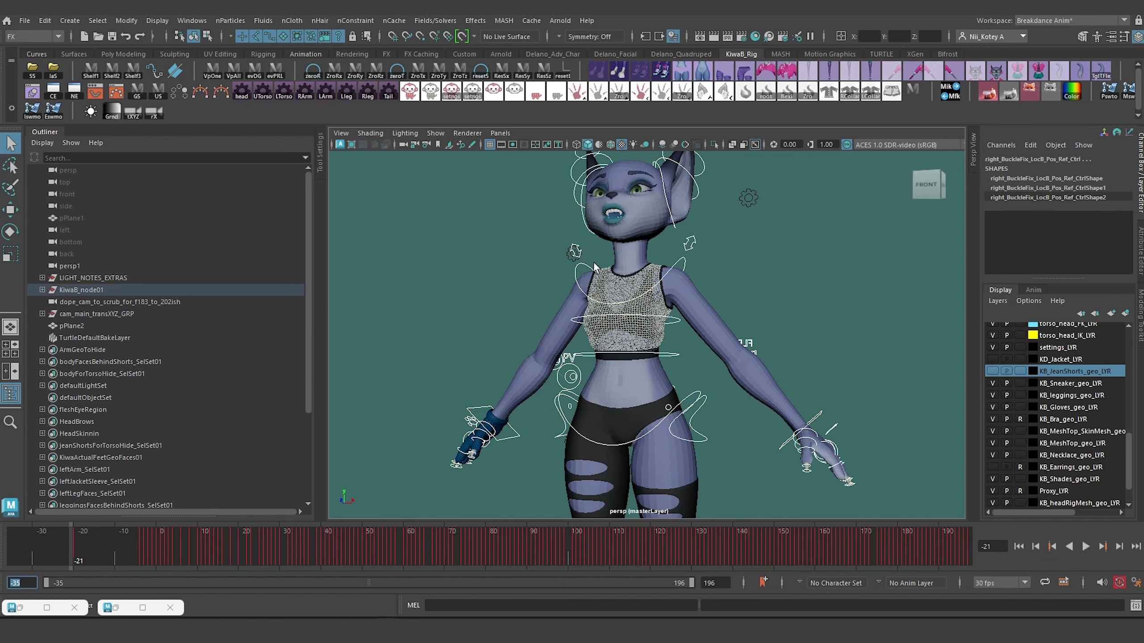
pyautogui.moveTo(75, 547)
pyautogui.mouseDown()
pyautogui.moveTo(83, 557)
pyautogui.moveTo(297, 558)
pyautogui.moveTo(252, 558)
pyautogui.mouseUp()
pyautogui.keyDown('alt'); pyautogui.moveTo(511, 330); pyautogui.dragTo(560, 330); pyautogui.keyUp('alt')
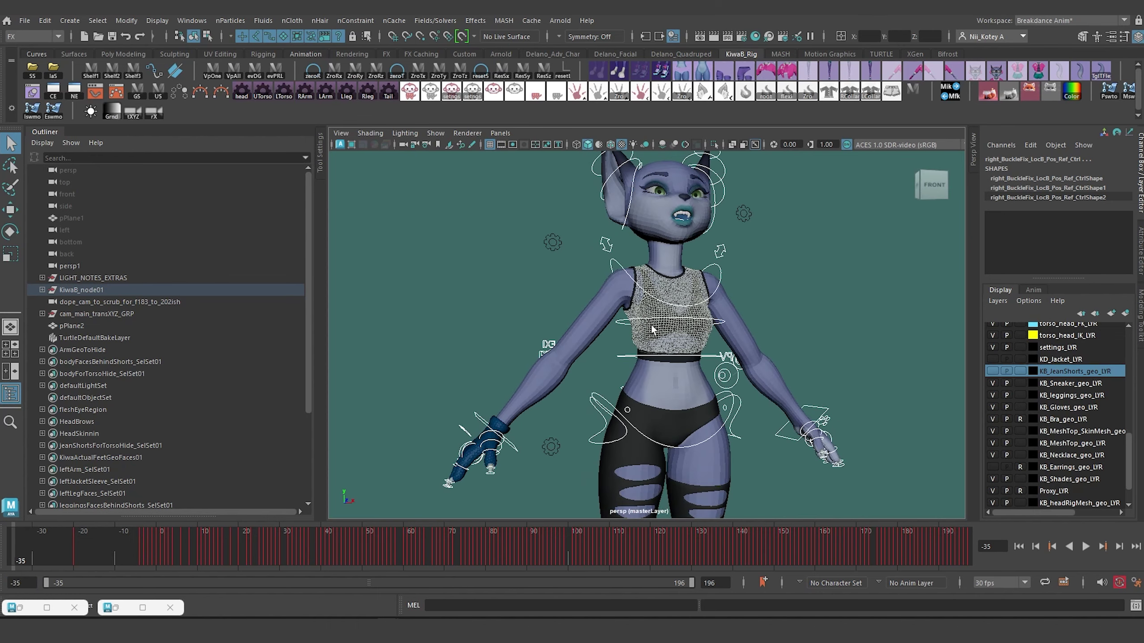
pyautogui.keyDown('alt'); pyautogui.moveTo(716, 387); pyautogui.dragTo(650, 326); pyautogui.keyUp('alt')
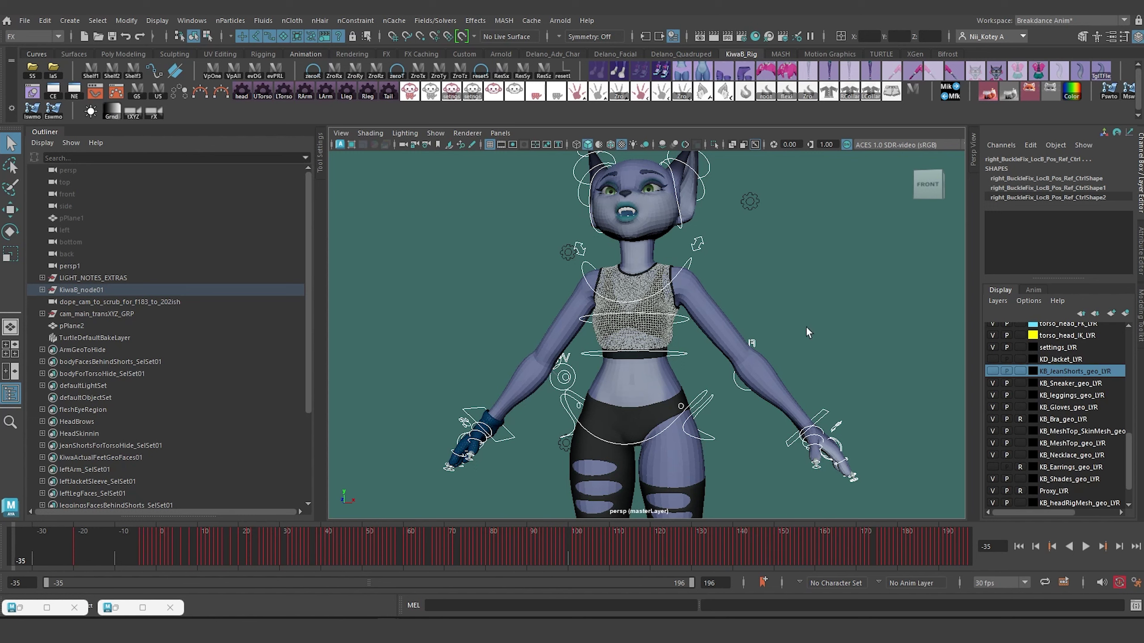
# Step: Import the jacket mesh file from its folder into the scene
pyautogui.click(24, 20)
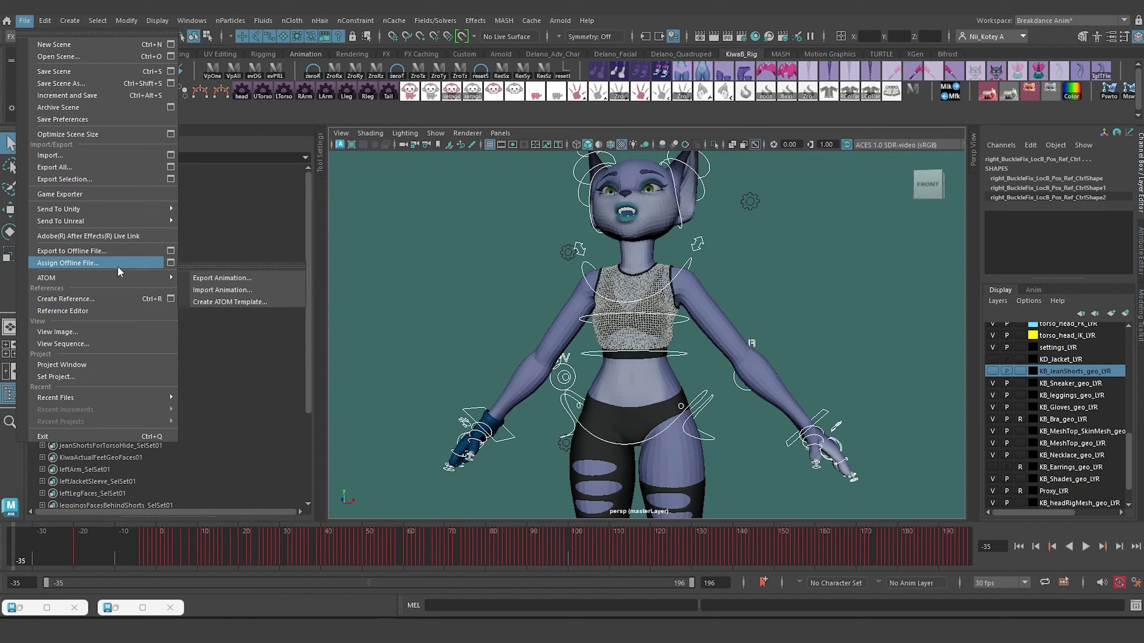
pyautogui.click(106, 159)
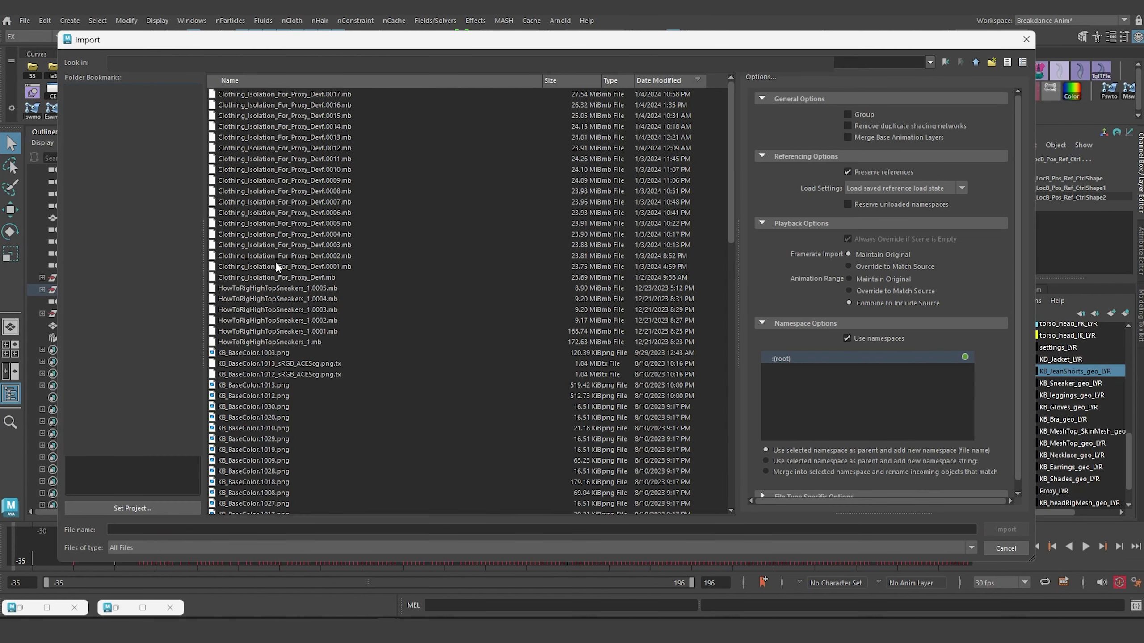
pyautogui.click(510, 79)
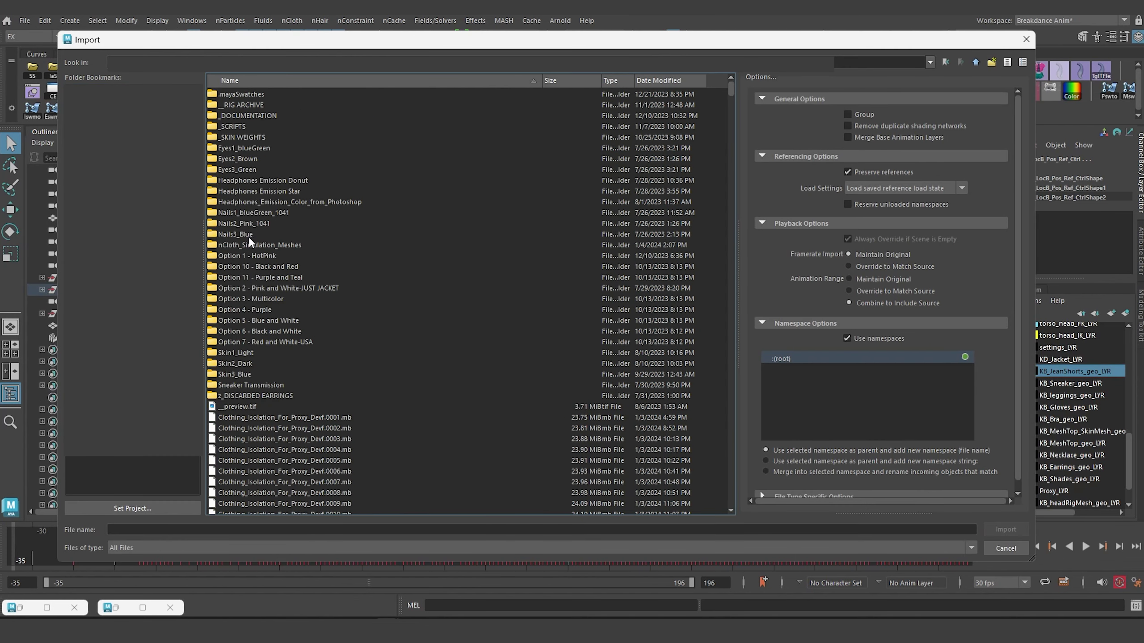
pyautogui.doubleClick(249, 243)
pyautogui.doubleClick(247, 103)
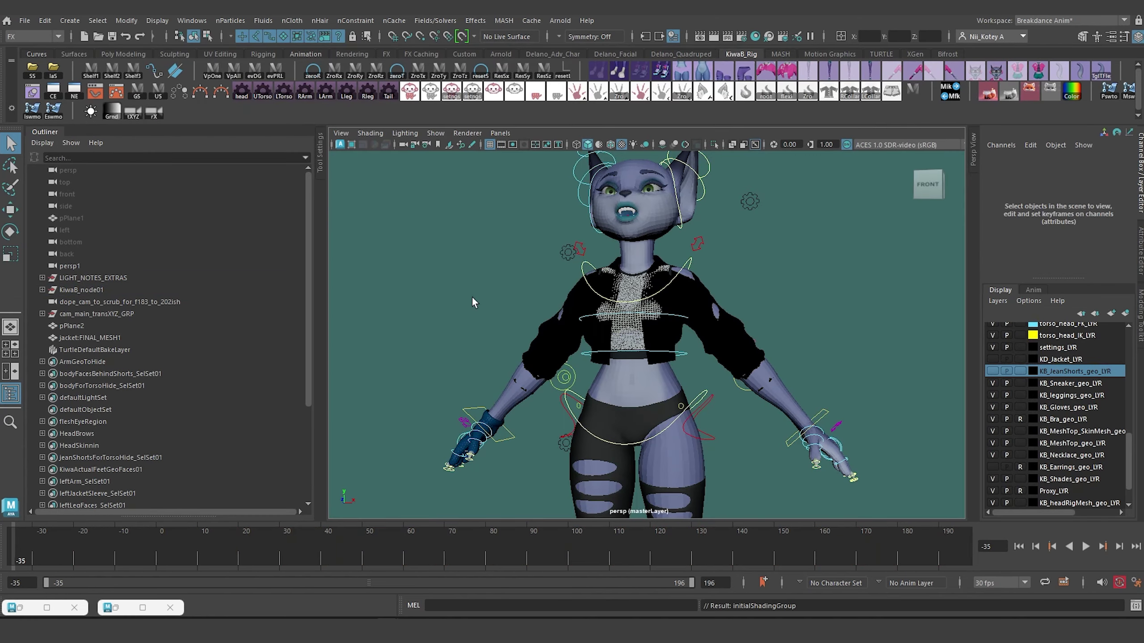
pyautogui.keyDown('alt'); pyautogui.moveTo(472, 296); pyautogui.dragTo(481, 292); pyautogui.keyUp('alt')
pyautogui.scroll(3, 530, 341)
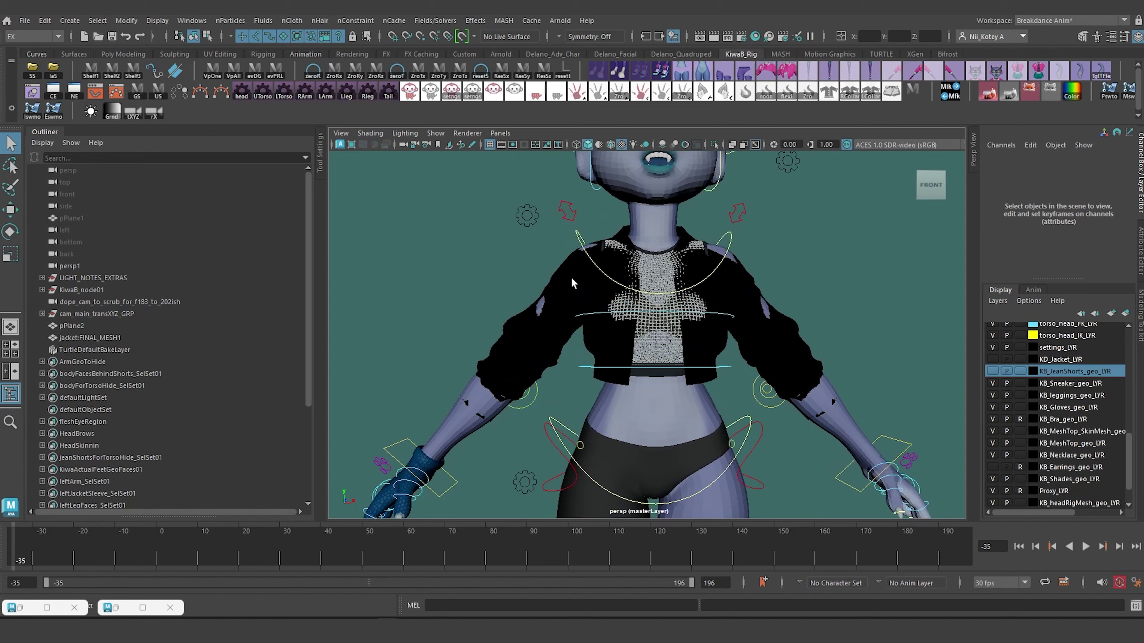
# Step: Assign the existing lambert1 material to the imported jacket mesh
pyautogui.click(576, 296)
pyautogui.keyDown('alt'); pyautogui.moveTo(577, 296); pyautogui.dragTo(513, 291, button='middle'); pyautogui.keyUp('alt')
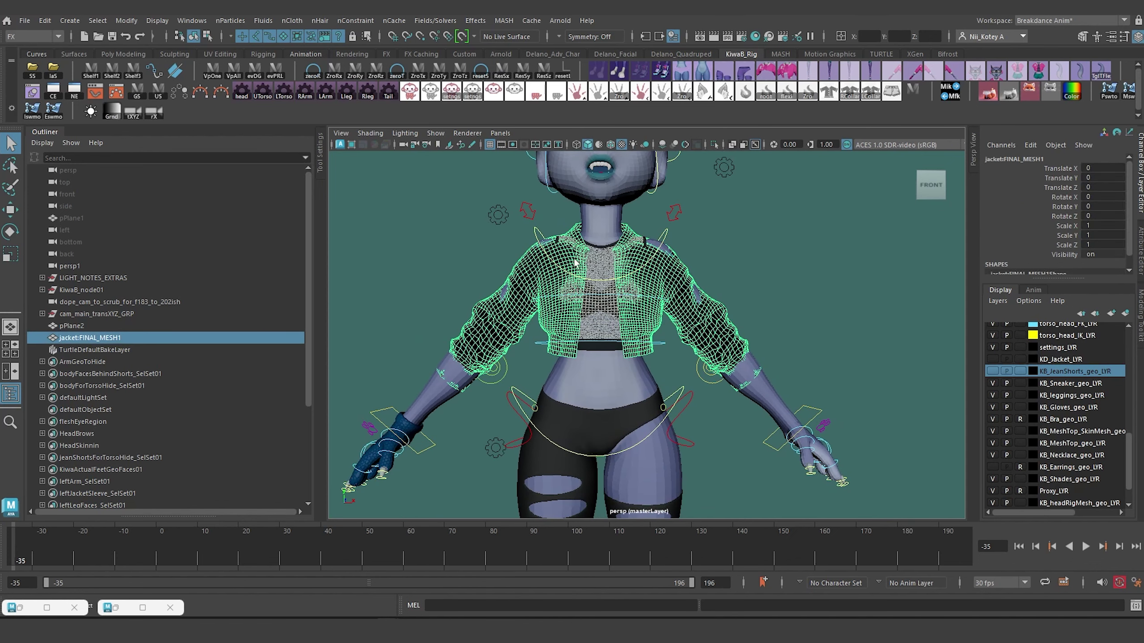
pyautogui.rightClick(514, 305)
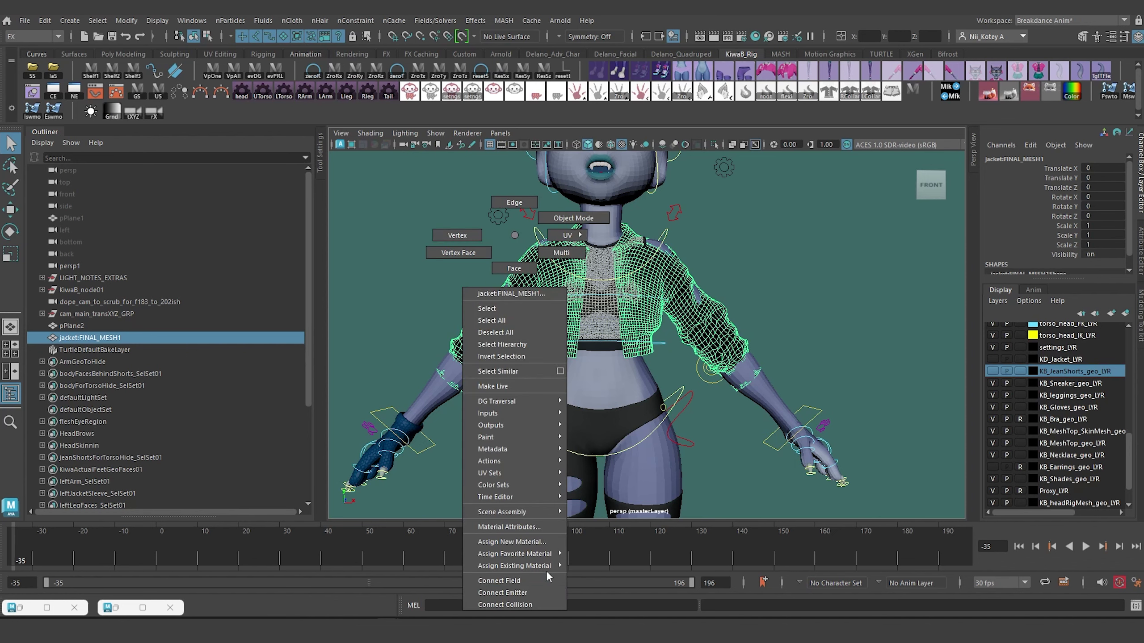
pyautogui.moveTo(546, 567)
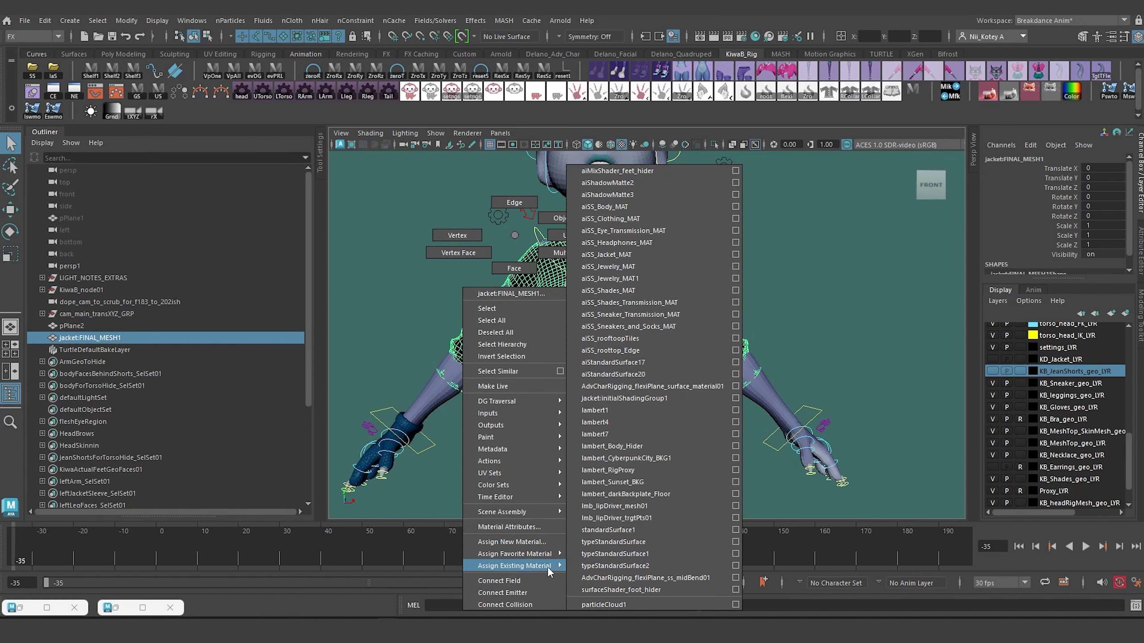
pyautogui.click(638, 413)
pyautogui.moveTo(672, 360)
pyautogui.keyDown('alt'); pyautogui.mouseDown()
pyautogui.moveTo(659, 337)
pyautogui.moveTo(587, 352)
pyautogui.mouseUp(); pyautogui.keyUp('alt')
pyautogui.click(856, 255)
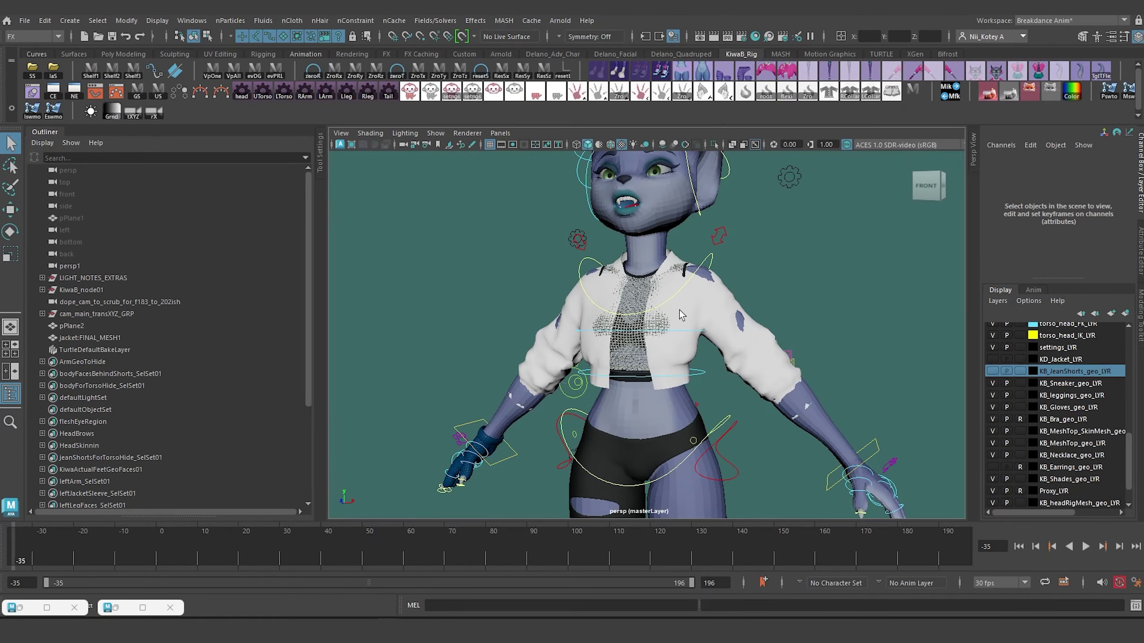
pyautogui.keyDown('alt'); pyautogui.moveTo(671, 313); pyautogui.dragTo(661, 296, button='middle'); pyautogui.keyUp('alt')
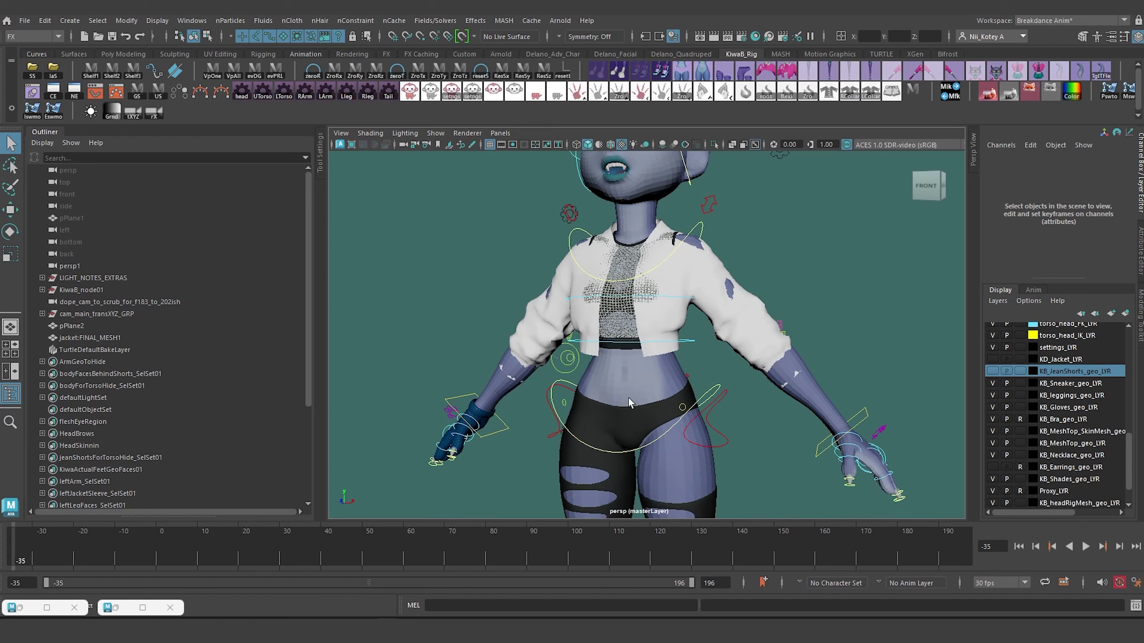
# Step: Hide the imported jacket mesh jacket:FINAL_MESH1 with Ctrl+H and select the mesh top
pyautogui.click(91, 337)
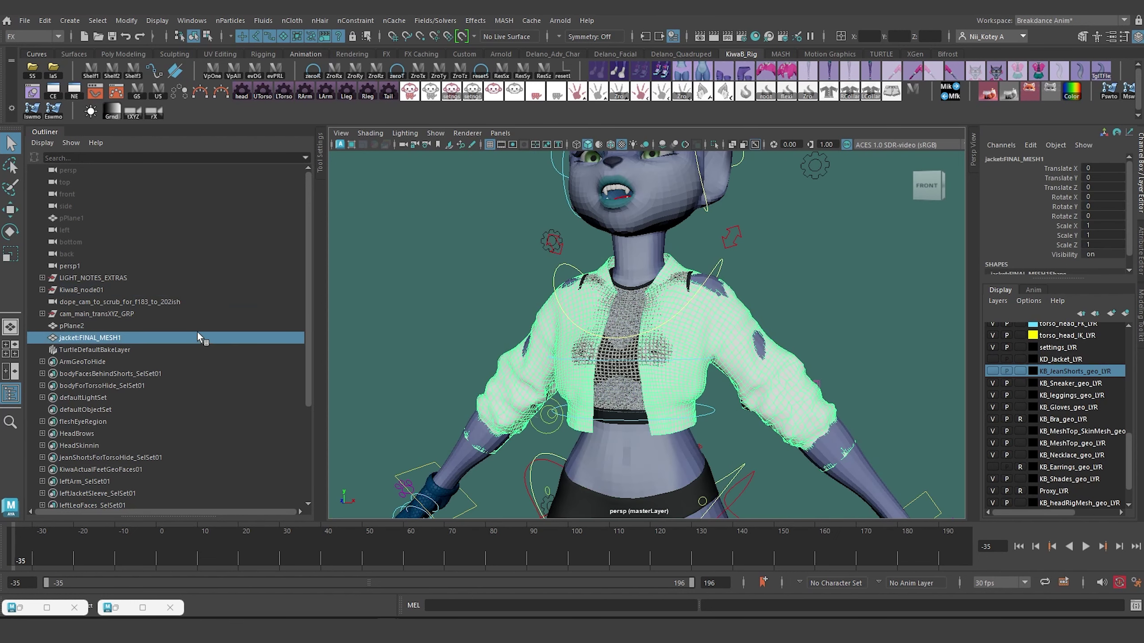
pyautogui.hotkey('ctrl', 'h')
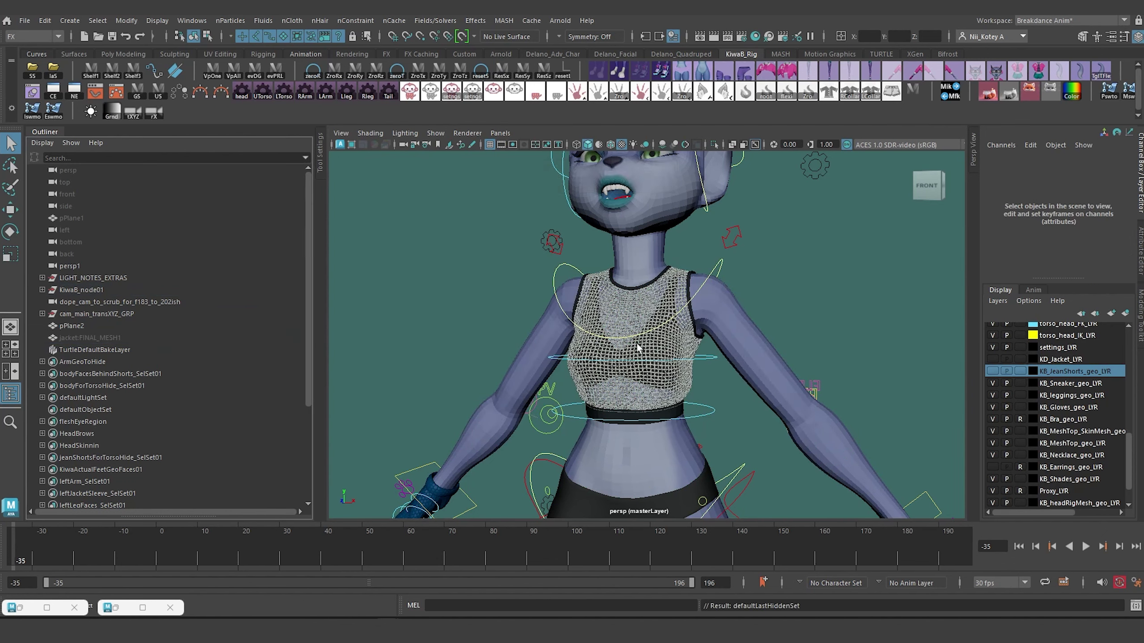
pyautogui.click(641, 316)
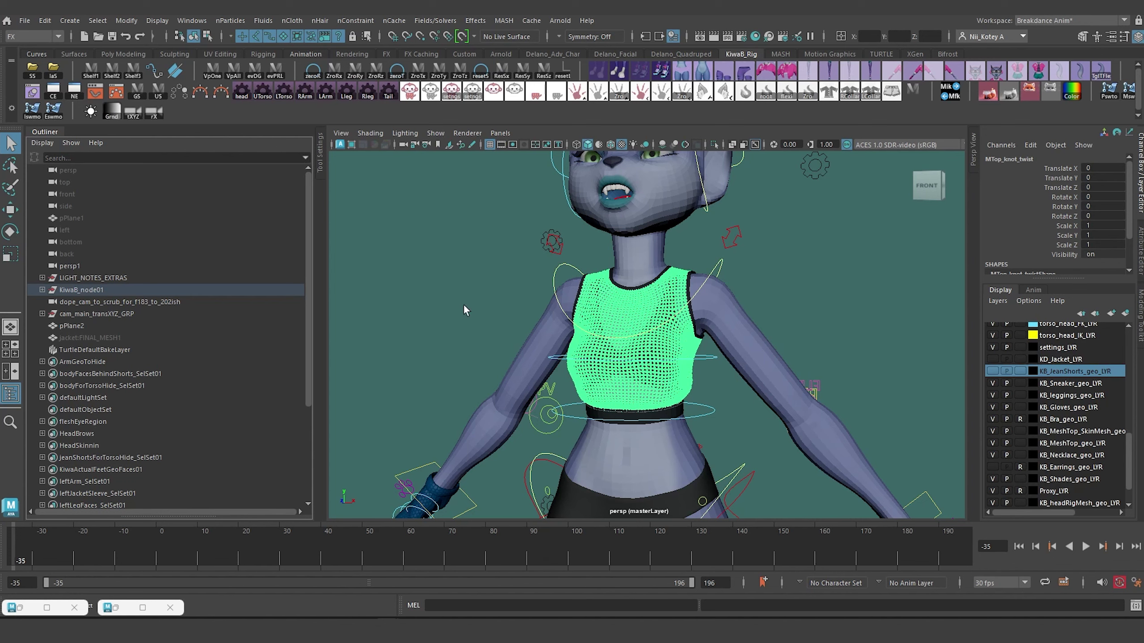
pyautogui.keyDown('alt'); pyautogui.moveTo(471, 307); pyautogui.dragTo(507, 280); pyautogui.keyUp('alt')
# Step: On upperTorso_settings_CTRL, turn Mesh Top Skin Mesh Vis on and Mesh Top Vis off
pyautogui.click(532, 248)
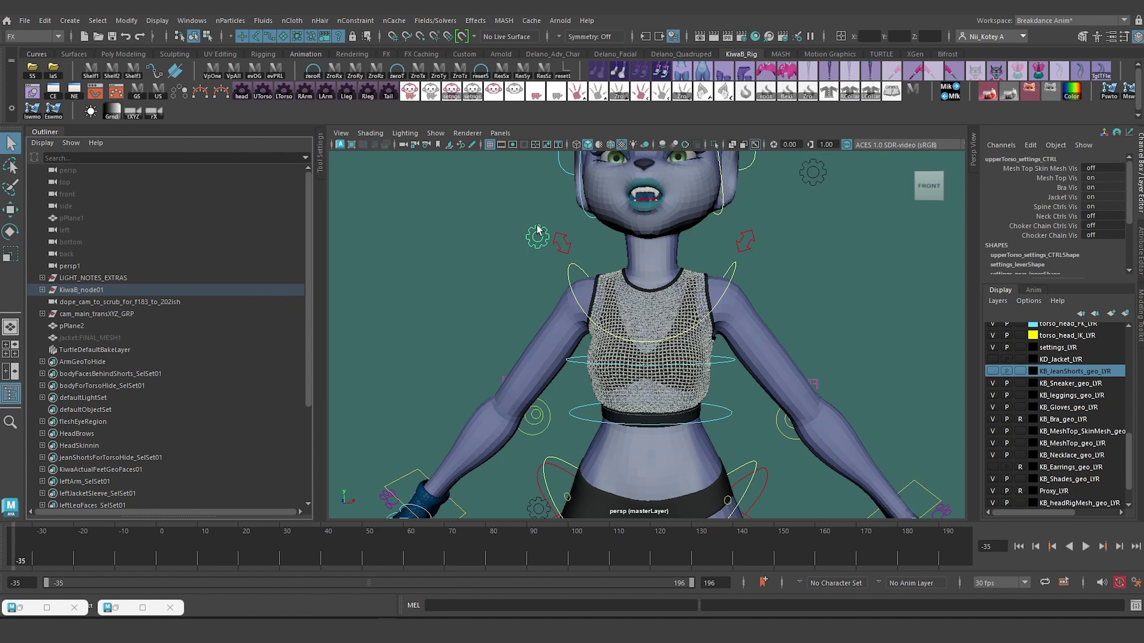
pyautogui.click(1051, 169)
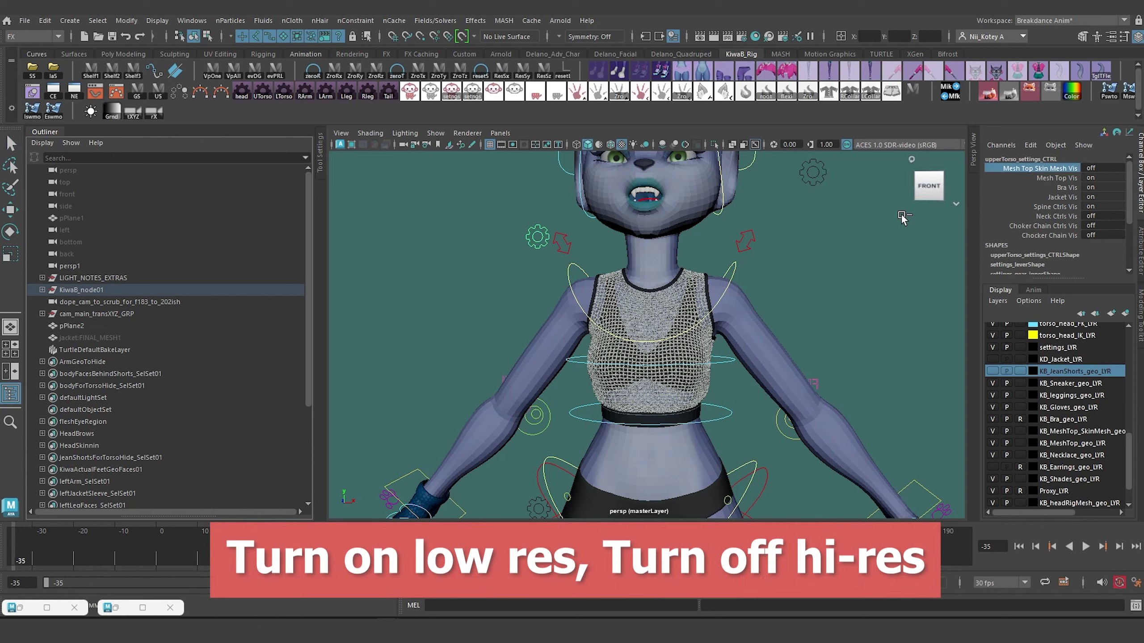
pyautogui.moveTo(895, 215); pyautogui.dragTo(1084, 224, button='middle')
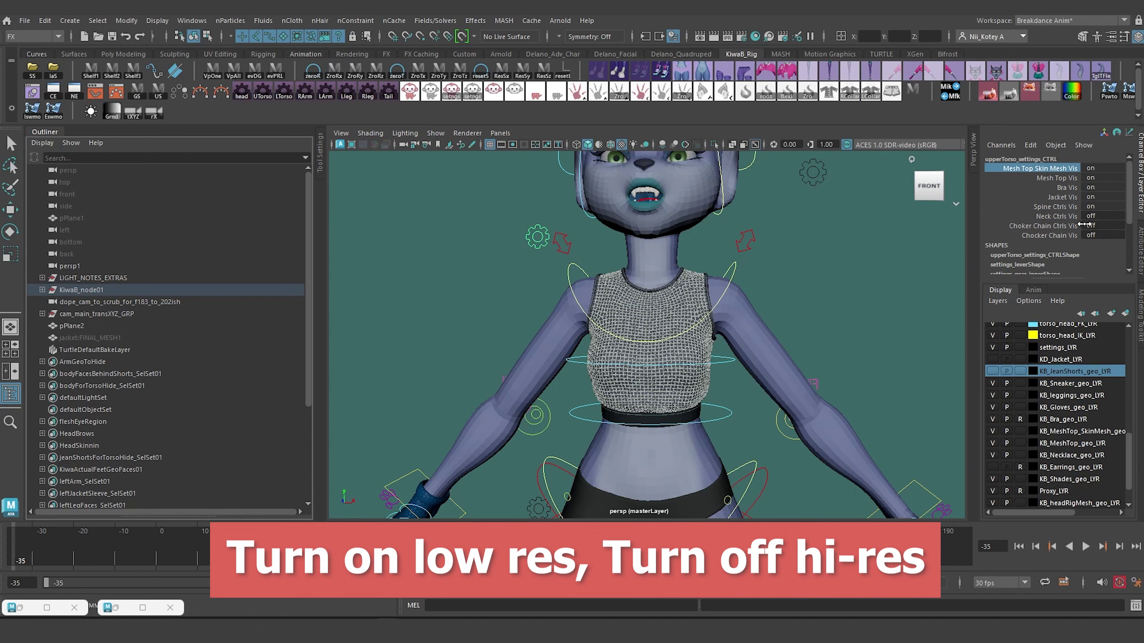
pyautogui.click(1071, 179)
pyautogui.moveTo(877, 260); pyautogui.dragTo(773, 256, button='middle')
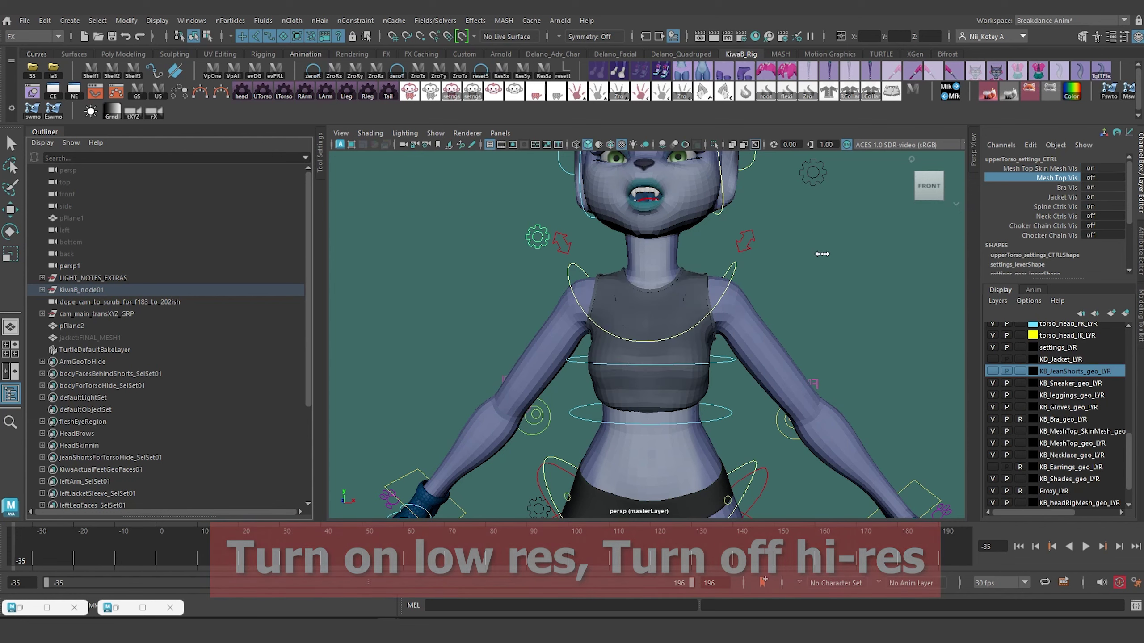
# Step: Select and inspect the low-res mesh top and the body mesh
pyautogui.click(653, 313)
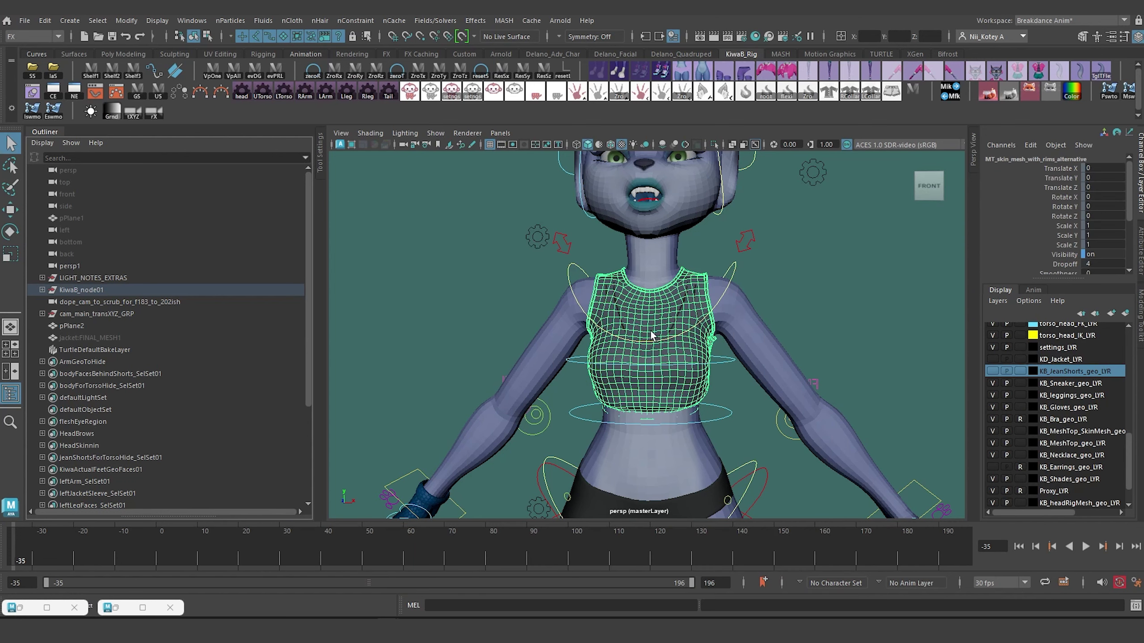
pyautogui.keyDown('alt'); pyautogui.moveTo(649, 315); pyautogui.dragTo(642, 282); pyautogui.keyUp('alt')
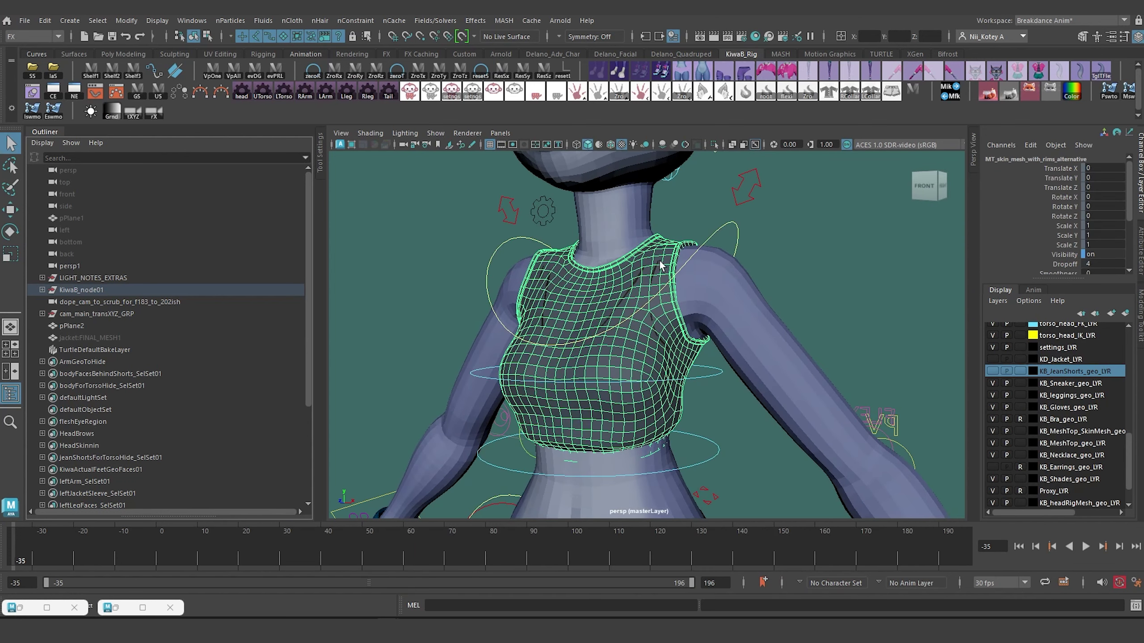
pyautogui.keyDown('alt'); pyautogui.moveTo(597, 327); pyautogui.dragTo(640, 338, button='middle'); pyautogui.keyUp('alt')
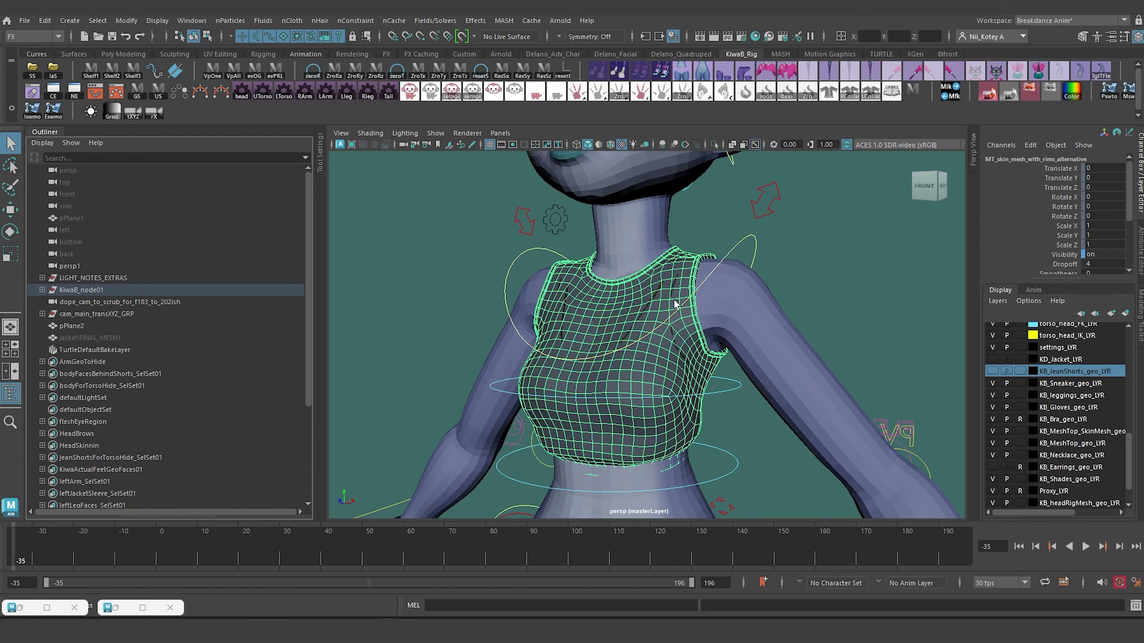
pyautogui.scroll(-6, 656, 228)
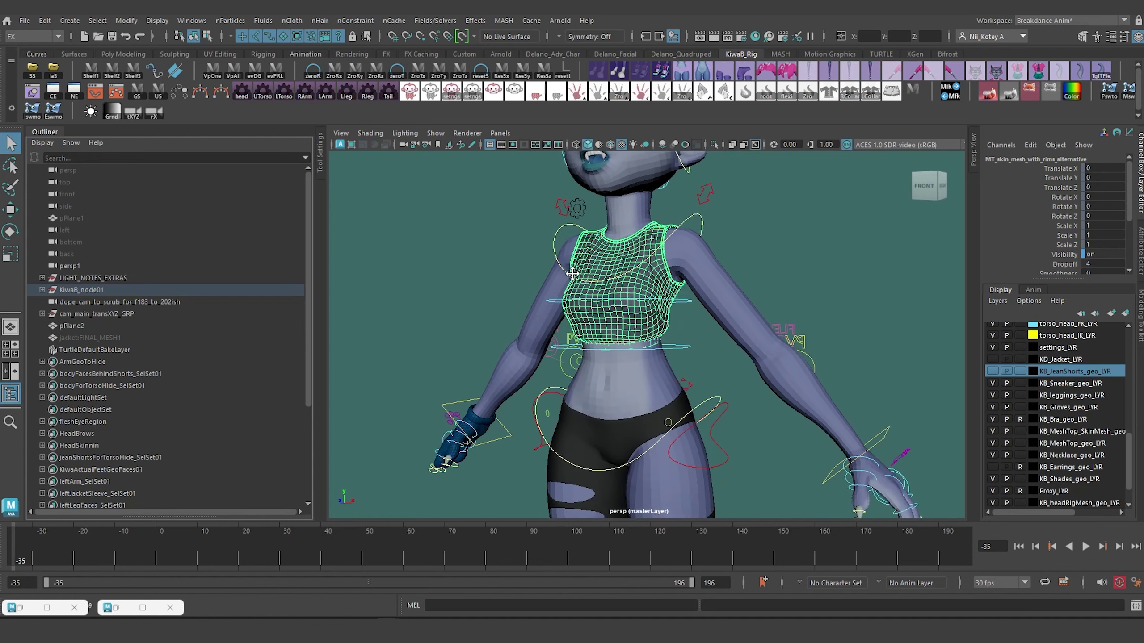
pyautogui.click(650, 373)
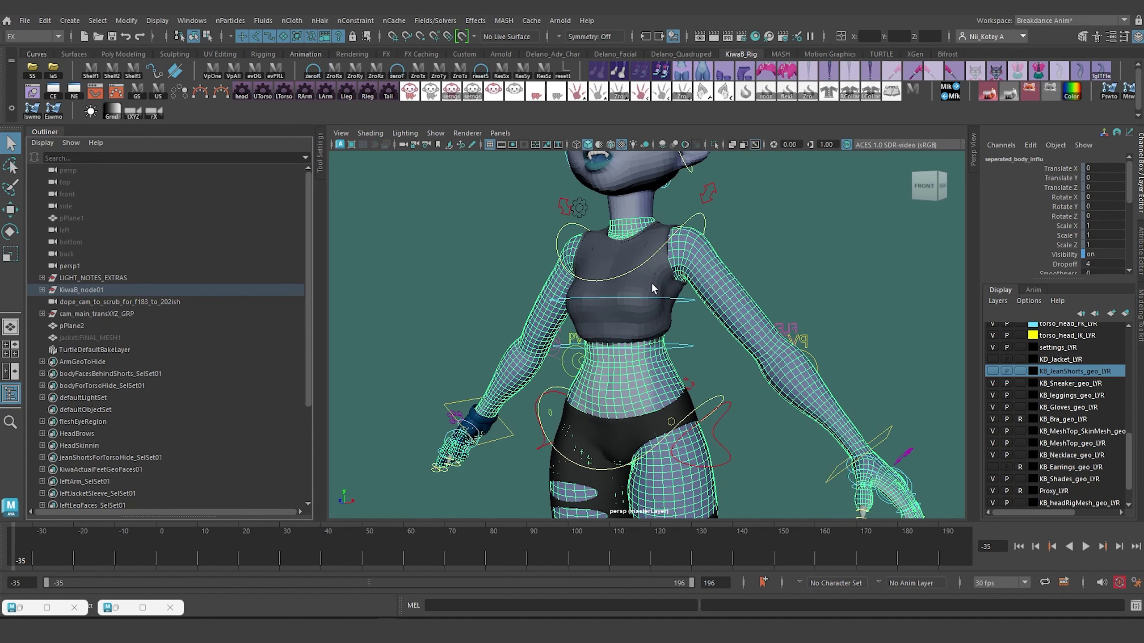
pyautogui.click(652, 289)
# Step: Inspect the head and Distressed_tights meshes, orbiting around the hips
pyautogui.keyDown('alt'); pyautogui.moveTo(614, 225); pyautogui.dragTo(622, 285, button='middle'); pyautogui.keyUp('alt')
pyautogui.click(630, 272)
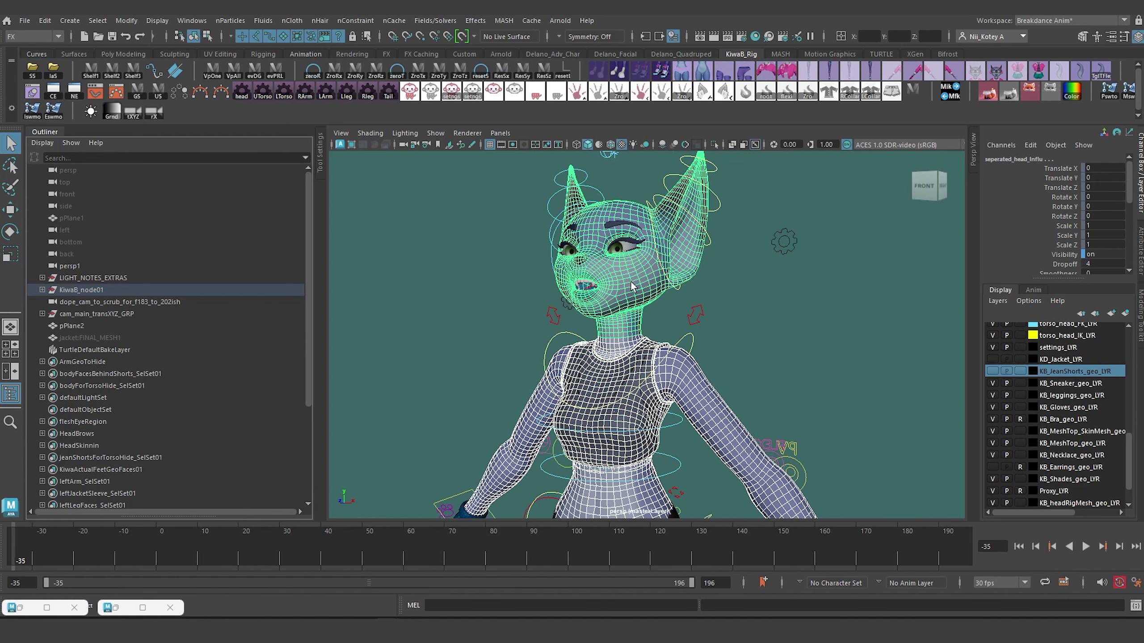
pyautogui.keyDown('alt'); pyautogui.moveTo(671, 435); pyautogui.dragTo(637, 384, button='middle'); pyautogui.keyUp('alt')
pyautogui.click(637, 384)
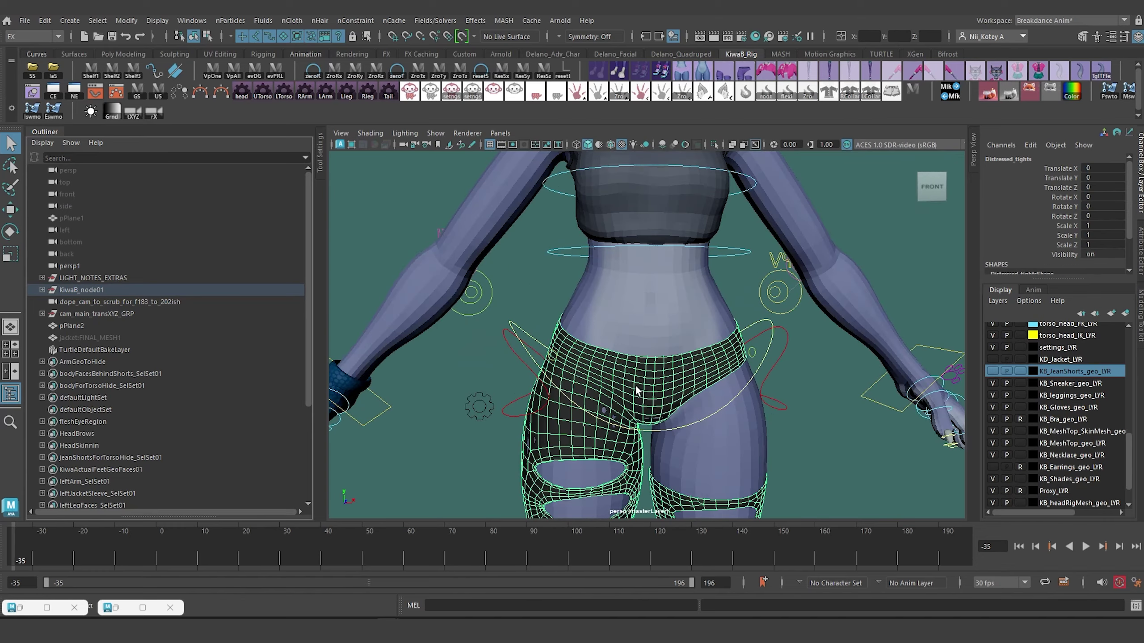
pyautogui.keyDown('alt'); pyautogui.moveTo(672, 395); pyautogui.dragTo(581, 295); pyautogui.keyUp('alt')
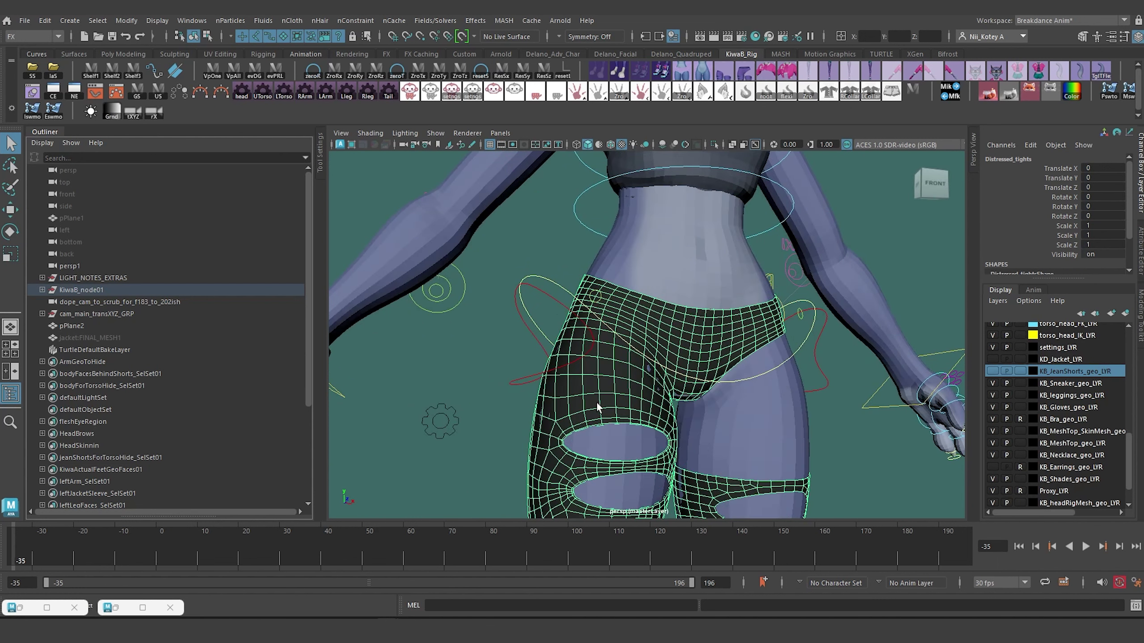
pyautogui.keyDown('alt'); pyautogui.moveTo(596, 402); pyautogui.dragTo(696, 397); pyautogui.keyUp('alt')
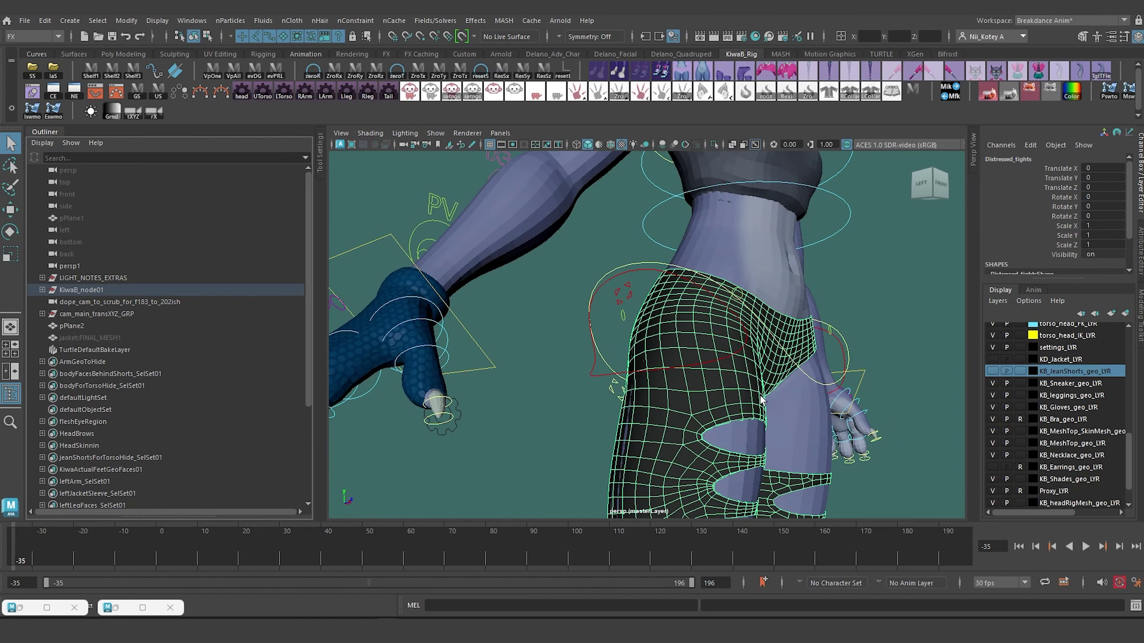
pyautogui.keyDown('alt'); pyautogui.moveTo(733, 394); pyautogui.dragTo(647, 406); pyautogui.keyUp('alt')
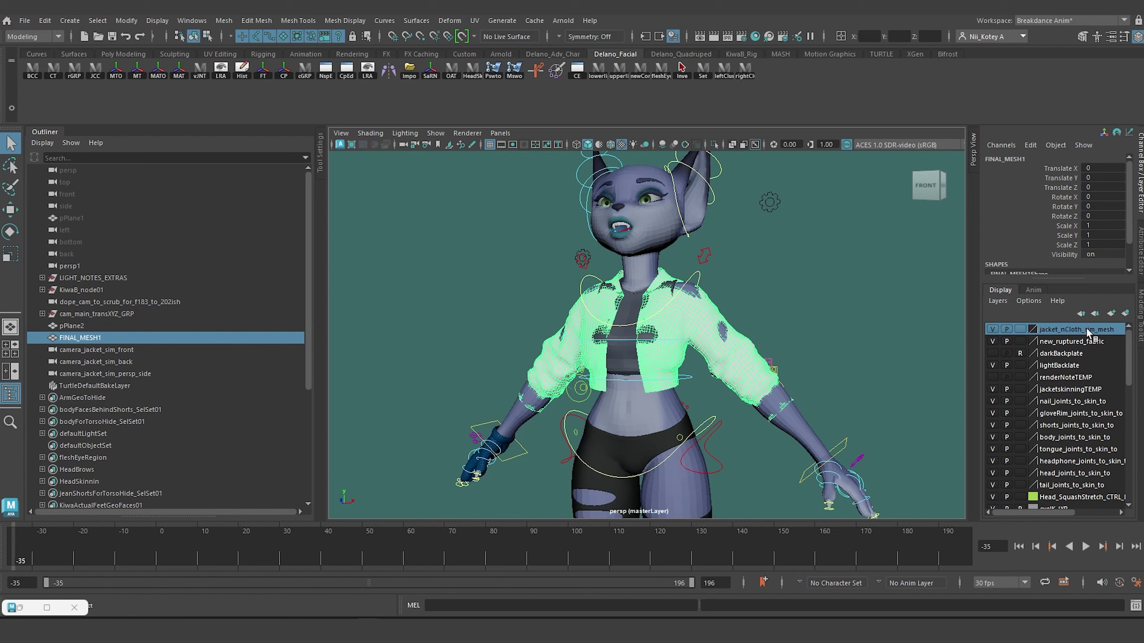
# Step: Toggle the jacket layer's visibility and rename FINAL_MESH1 to jacket_nCloth_geo in the Outliner
pyautogui.click(993, 330)
pyautogui.click(993, 330)
pyautogui.doubleClick(83, 338)
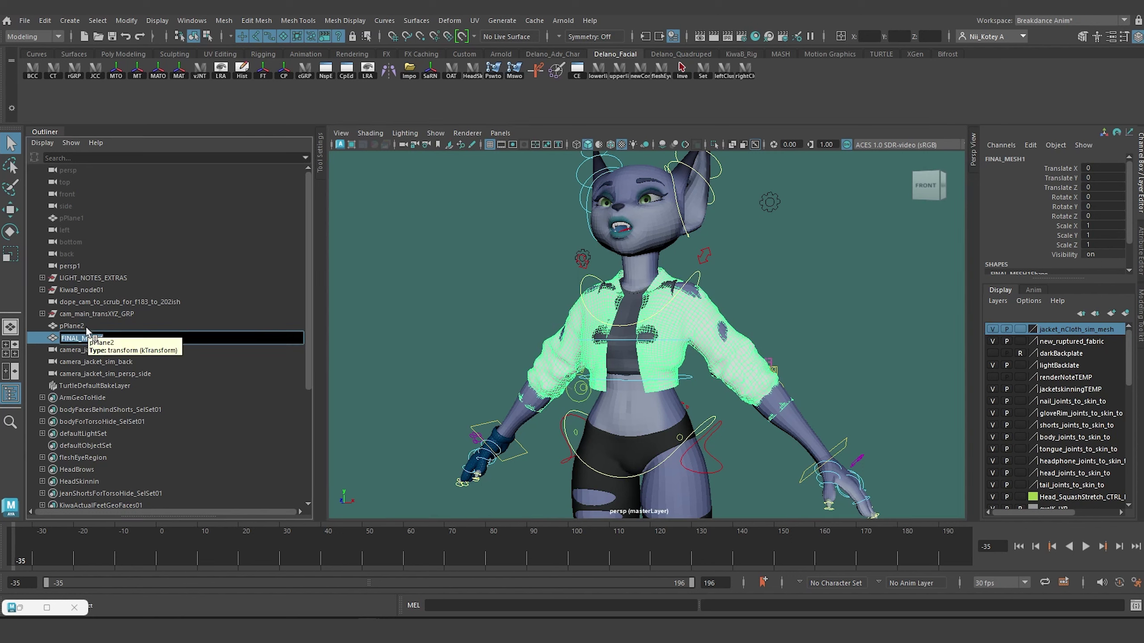
pyautogui.write('jacken')
pyautogui.press('BackSpace')
pyautogui.press('BackSpace')
pyautogui.press('BackSpace')
pyautogui.write('t_n')
pyautogui.press('BackSpace')
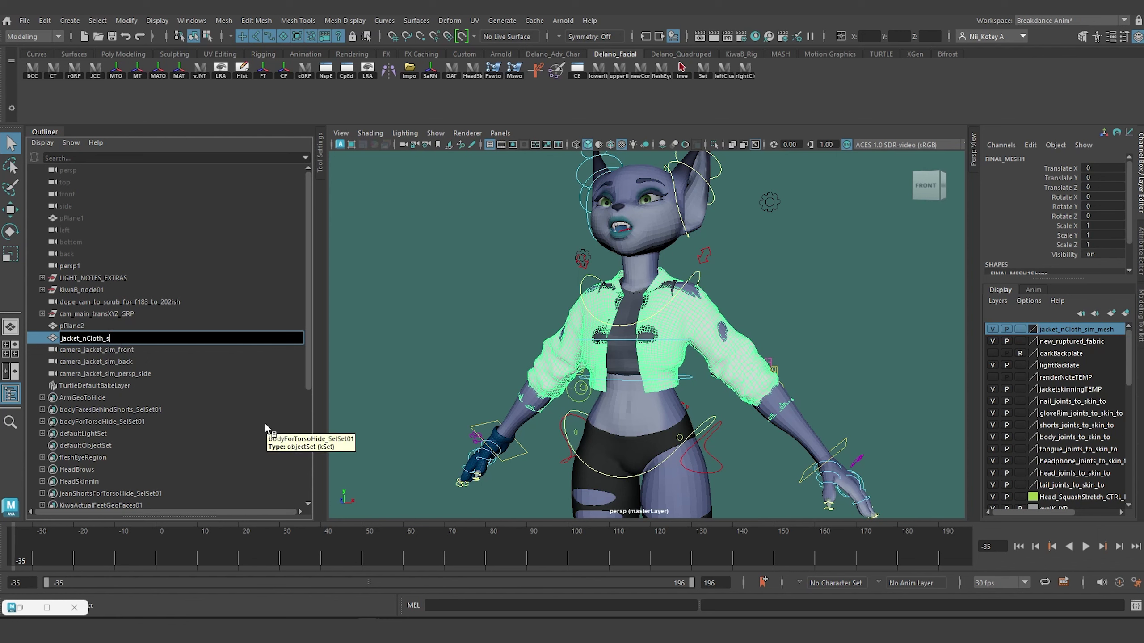
pyautogui.press('BackSpace')
pyautogui.write('mes')
pyautogui.press('BackSpace')
pyautogui.press('BackSpace')
pyautogui.press('BackSpace')
pyautogui.write('geo')
pyautogui.press('Return')
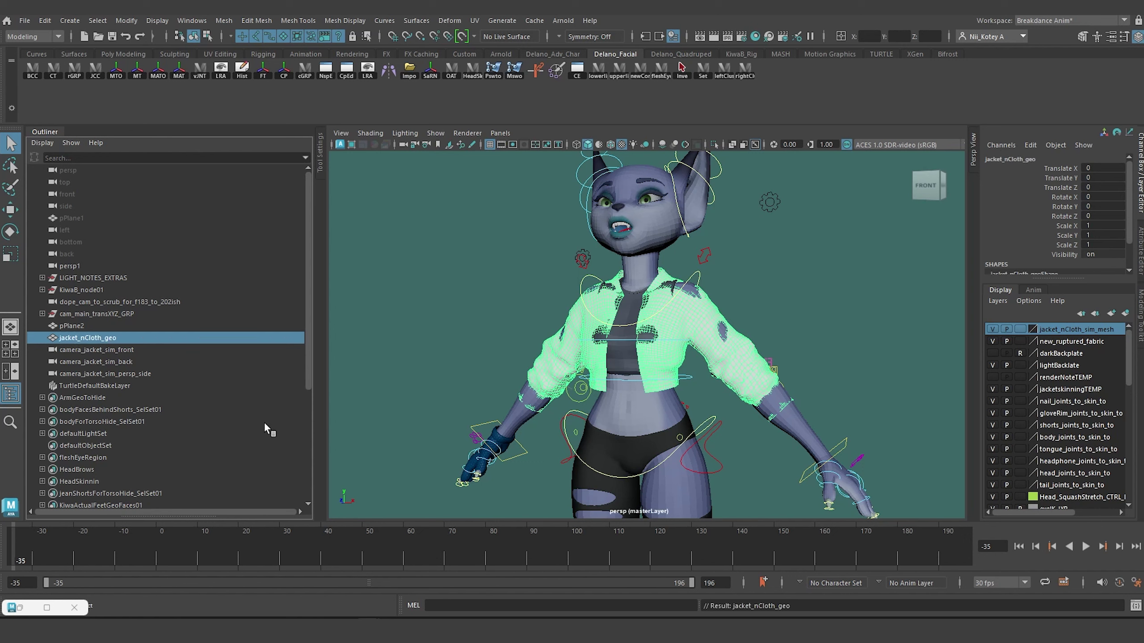
pyautogui.click(476, 288)
pyautogui.click(580, 324)
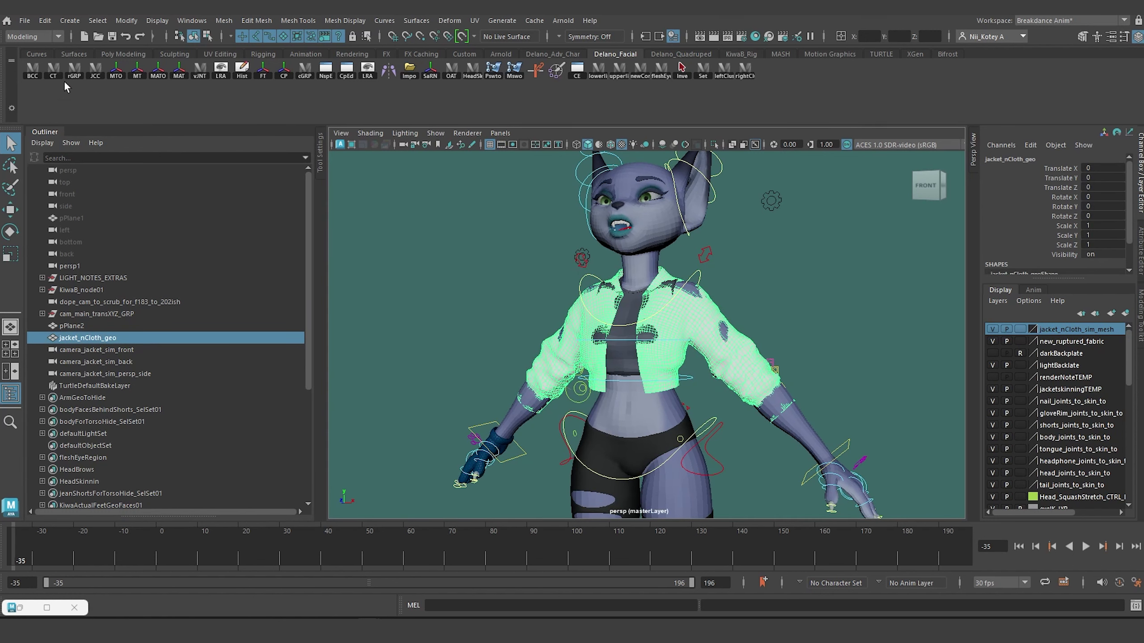
# Step: Switch to the FX menu set and freeze the jacket mesh's transformations
pyautogui.click(34, 36)
pyautogui.click(28, 86)
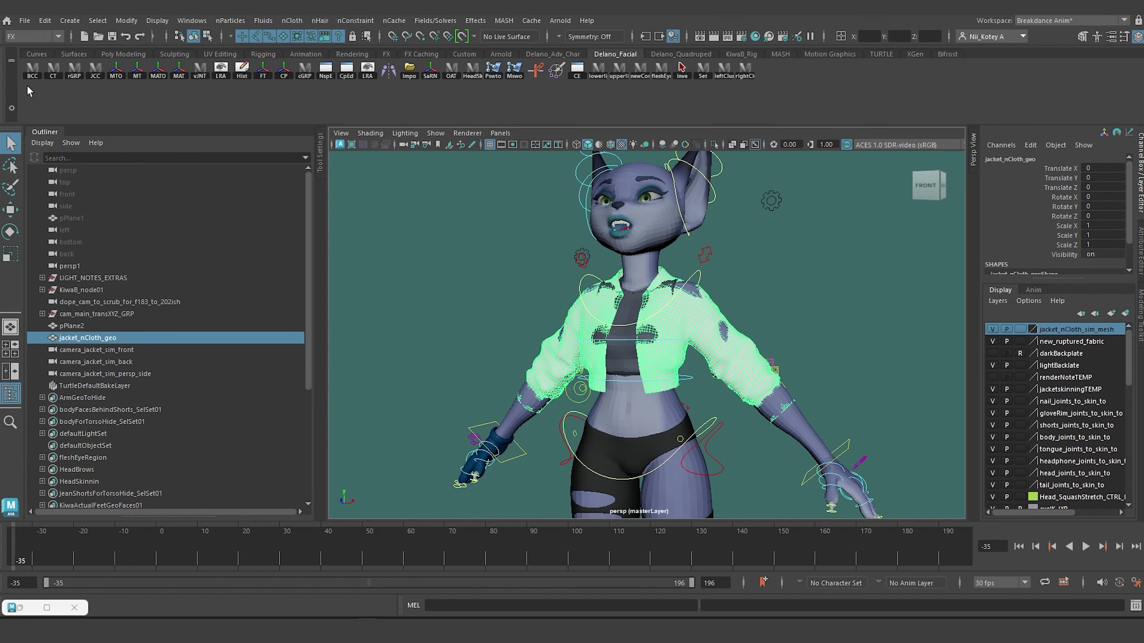
pyautogui.scroll(2, 531, 307)
pyautogui.scroll(-1, 1050, 245)
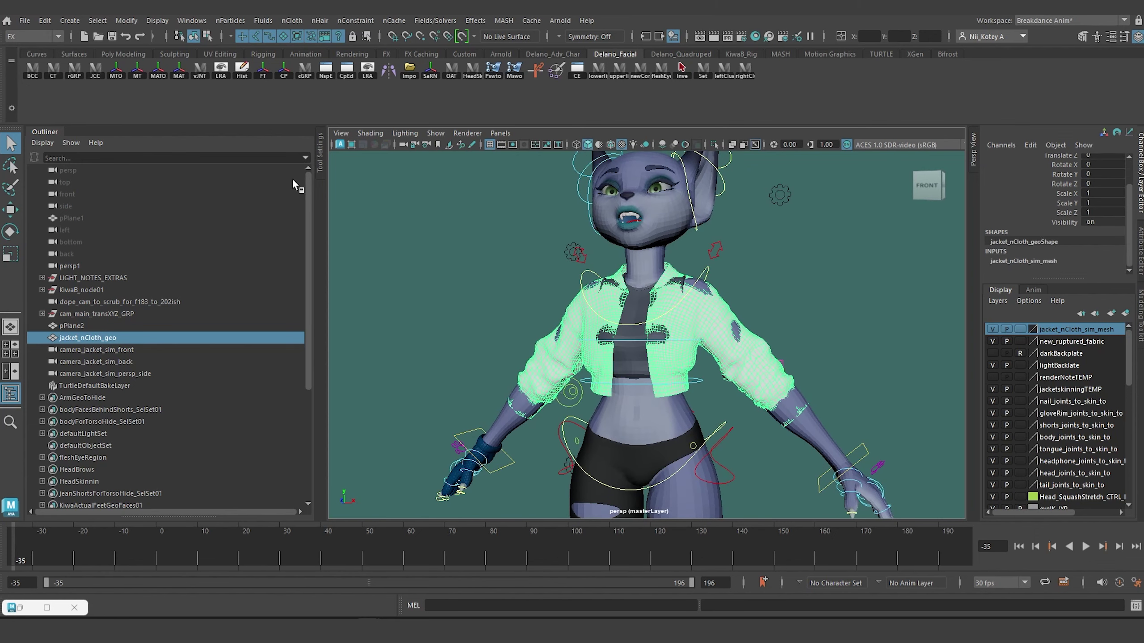
pyautogui.click(559, 331)
pyautogui.click(575, 323)
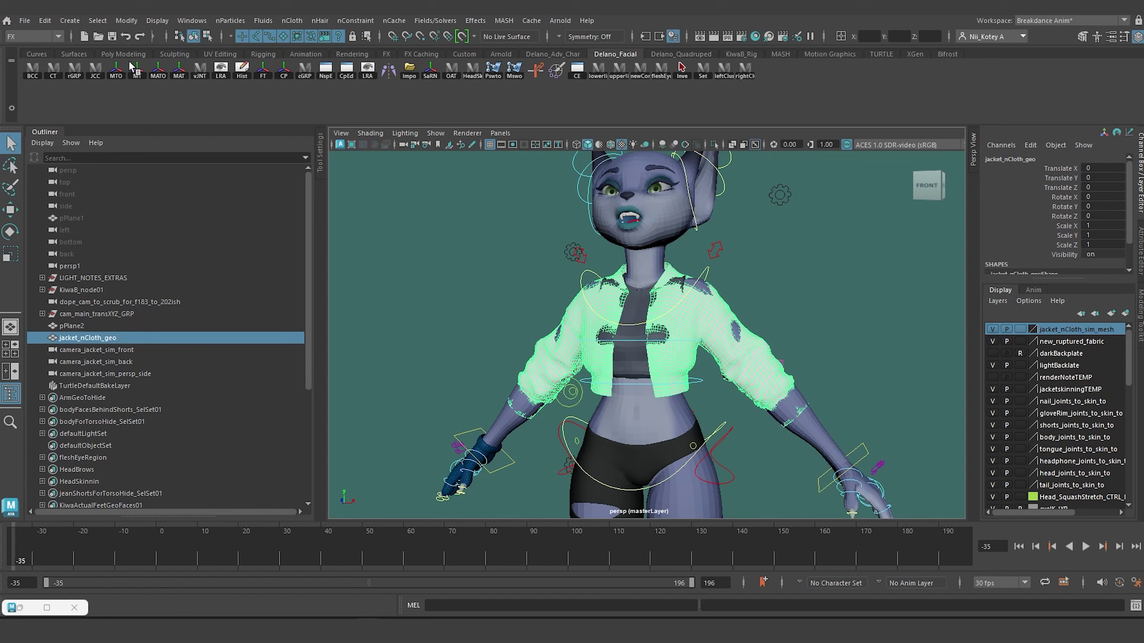
pyautogui.click(460, 54)
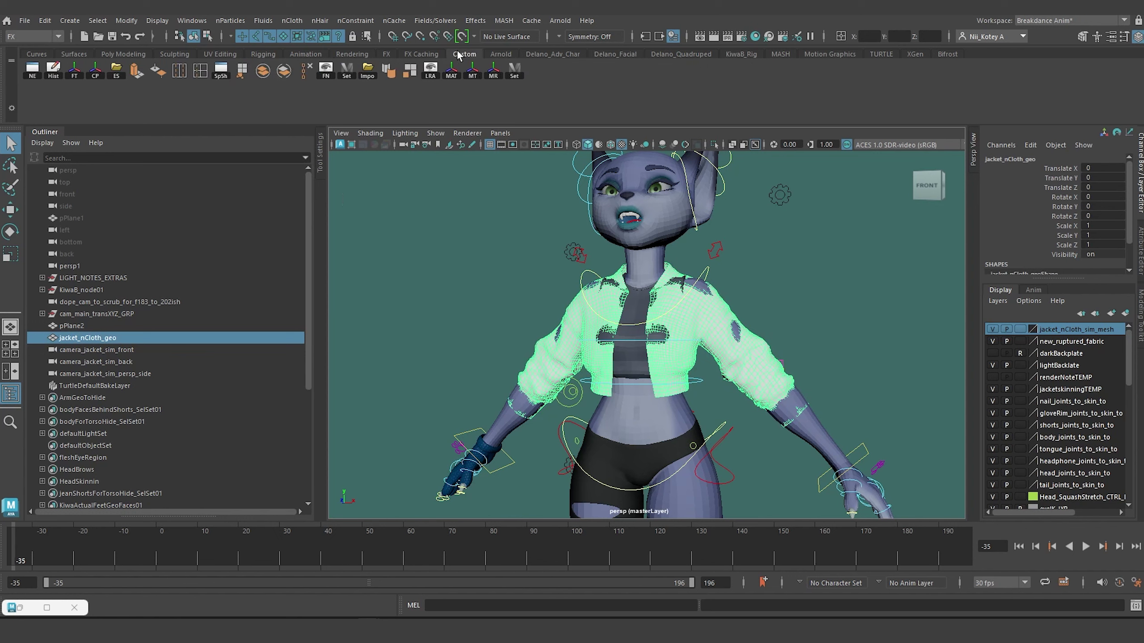
pyautogui.click(74, 75)
# Step: Create an nCloth on jacket_nCloth_geo using a new nucleus solver
pyautogui.click(537, 353)
pyautogui.click(539, 354)
pyautogui.click(292, 20)
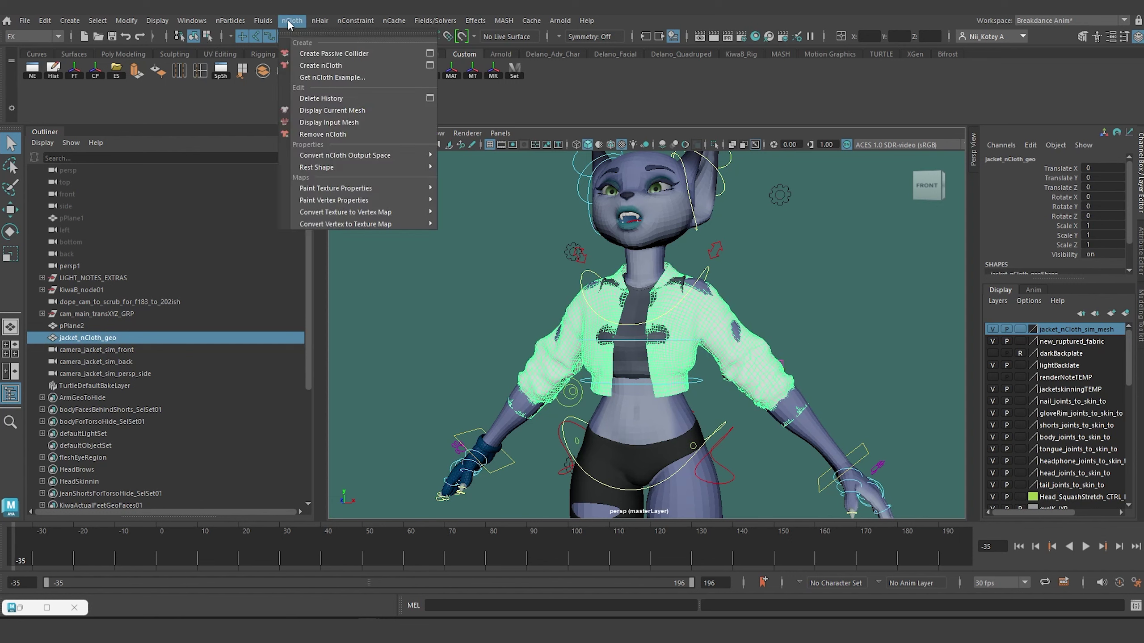
pyautogui.click(430, 65)
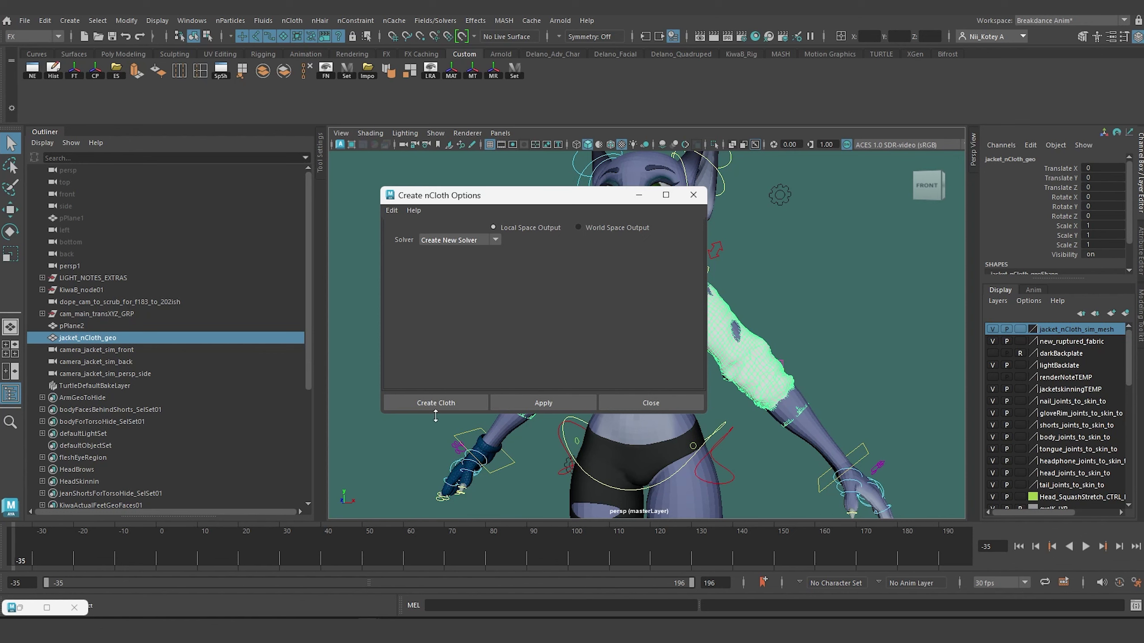
pyautogui.click(443, 404)
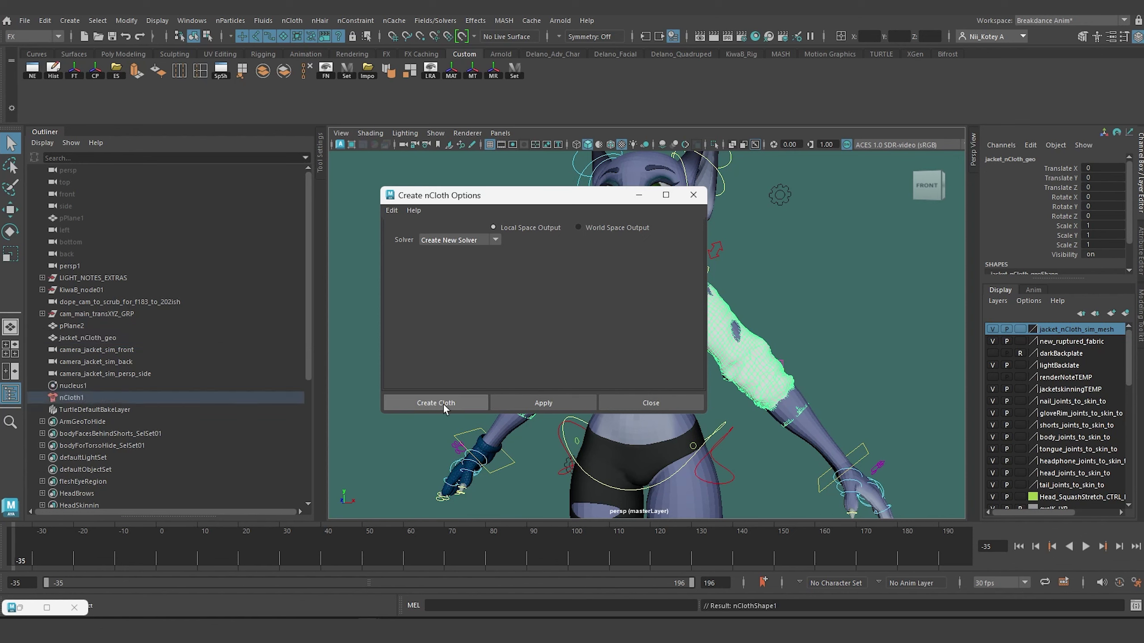
pyautogui.keyDown('alt'); pyautogui.moveTo(490, 327); pyautogui.dragTo(595, 317); pyautogui.keyUp('alt')
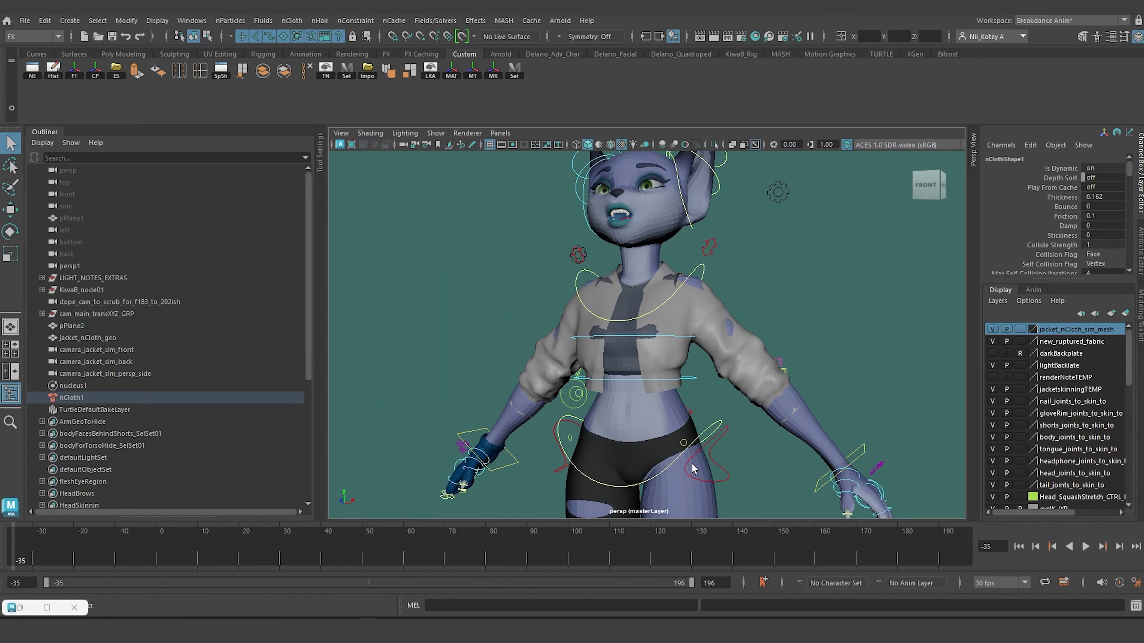
# Step: Select the body, mesh top and head, and create passive colliders nRigid1–3 on nucleus1
pyautogui.click(681, 496)
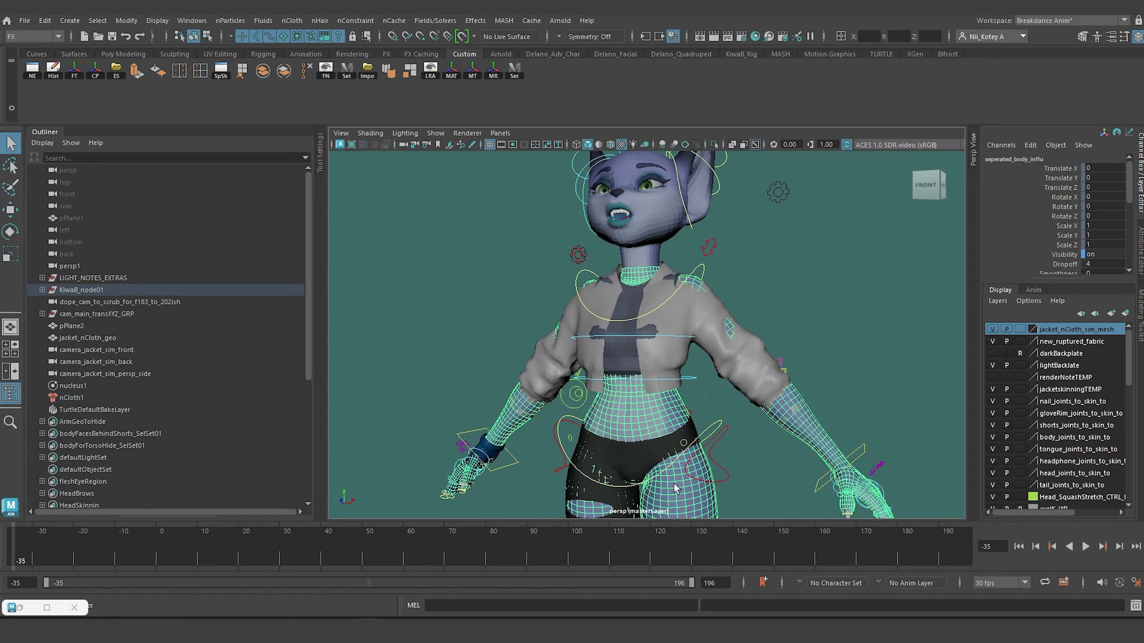
pyautogui.keyDown('shift'); pyautogui.click(623, 356); pyautogui.keyUp('shift')
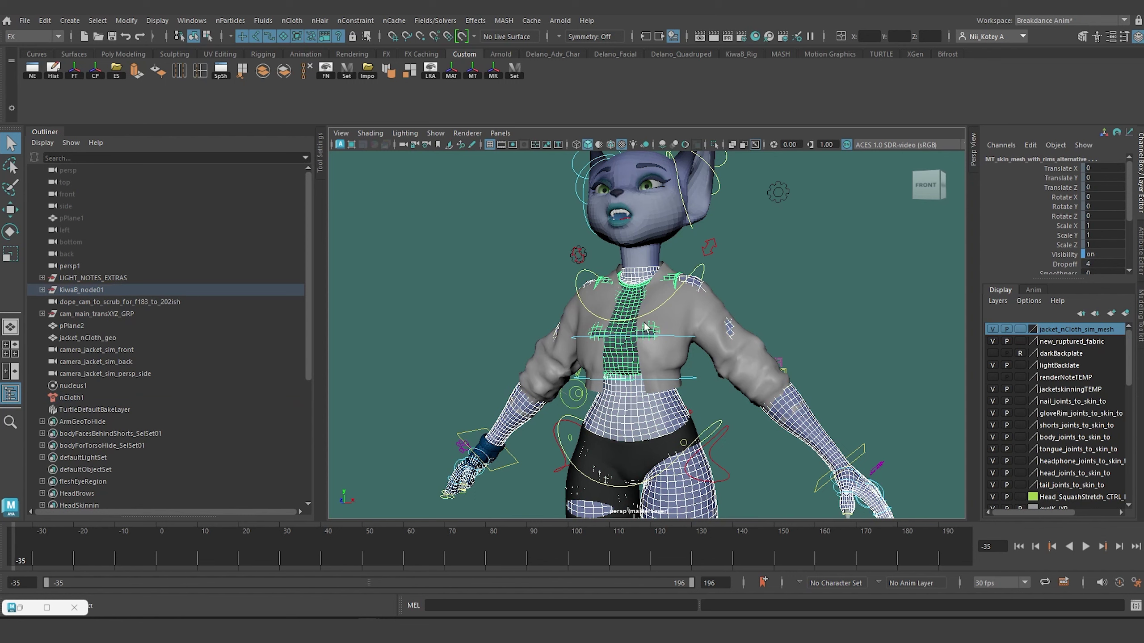
pyautogui.click(667, 224)
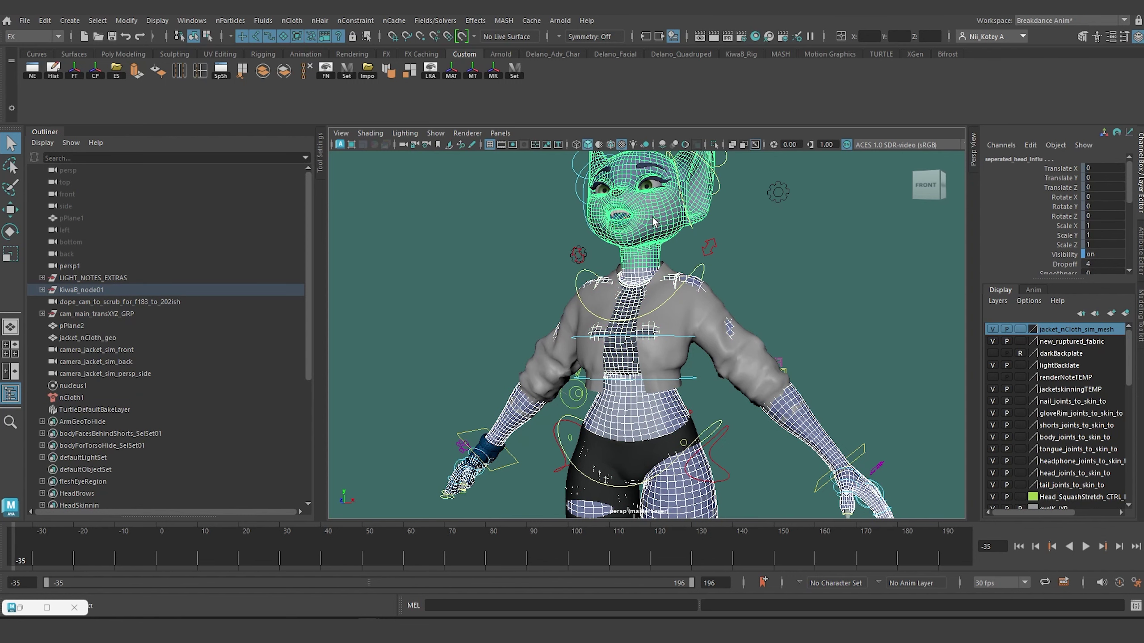
pyautogui.click(292, 21)
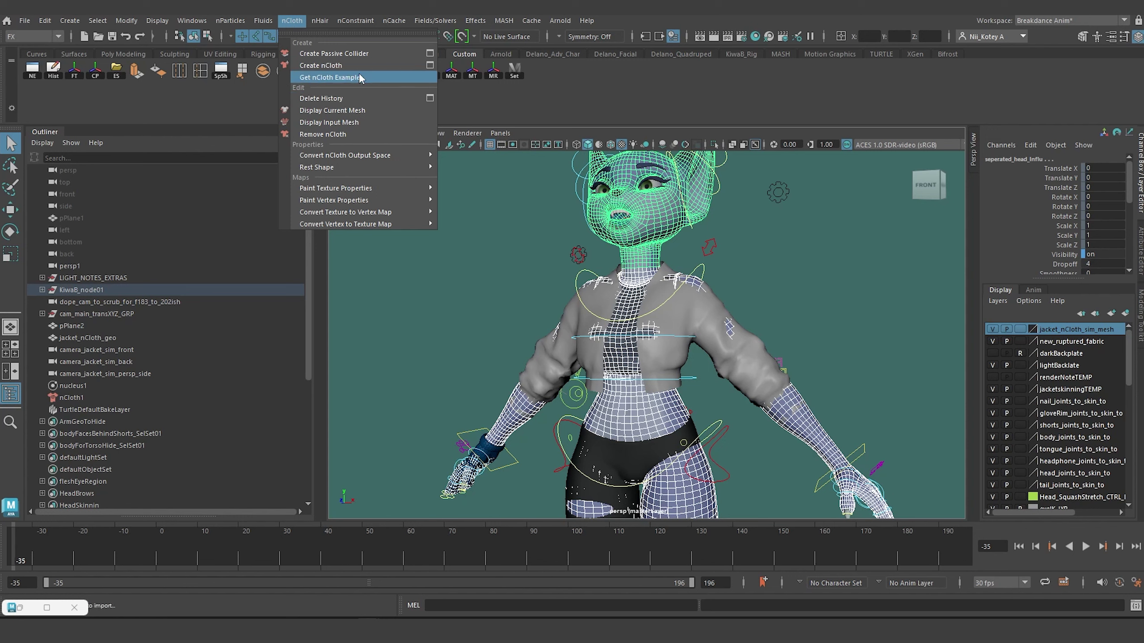
pyautogui.click(430, 53)
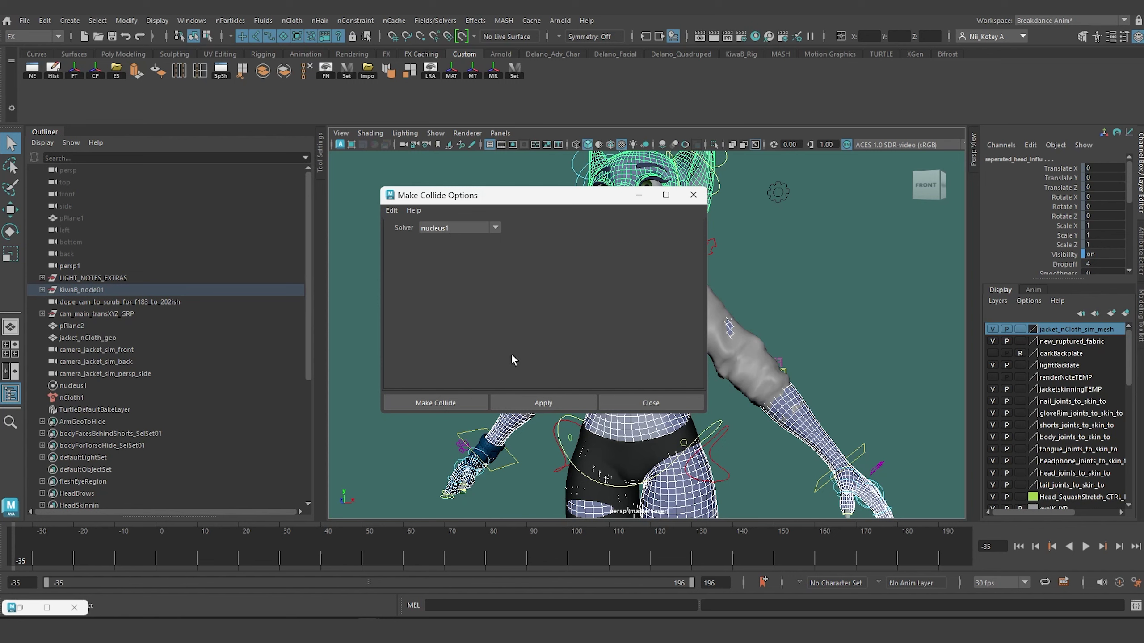
pyautogui.click(454, 404)
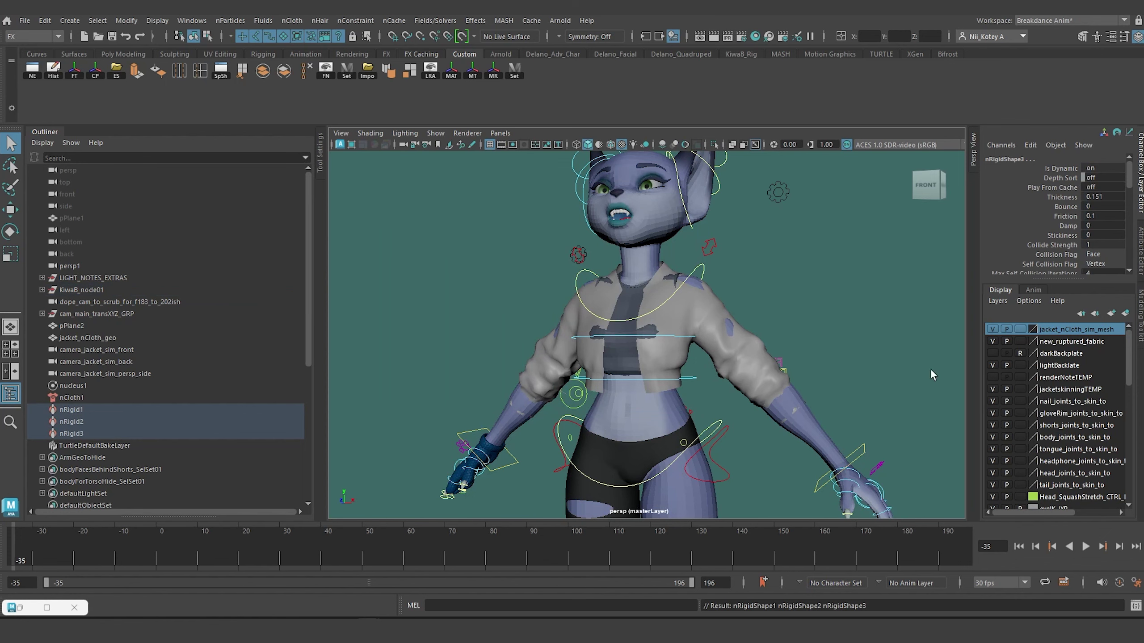
# Step: Set nucleus1's Time Attributes Start Frame to -30 and play the jacket simulation
pyautogui.click(72, 386)
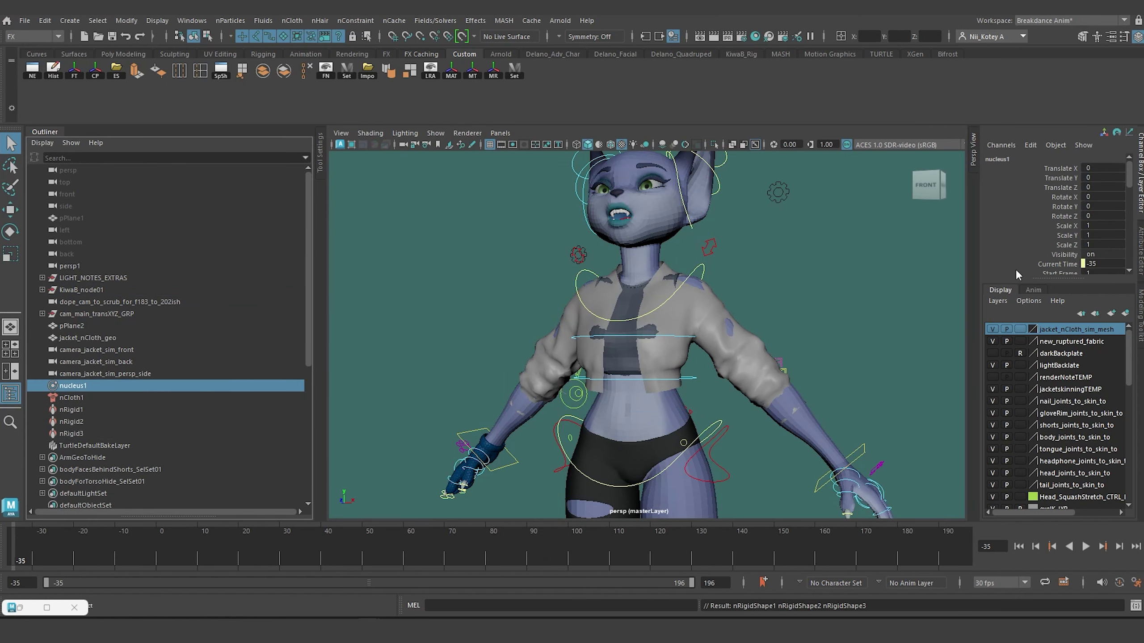
pyautogui.click(1140, 254)
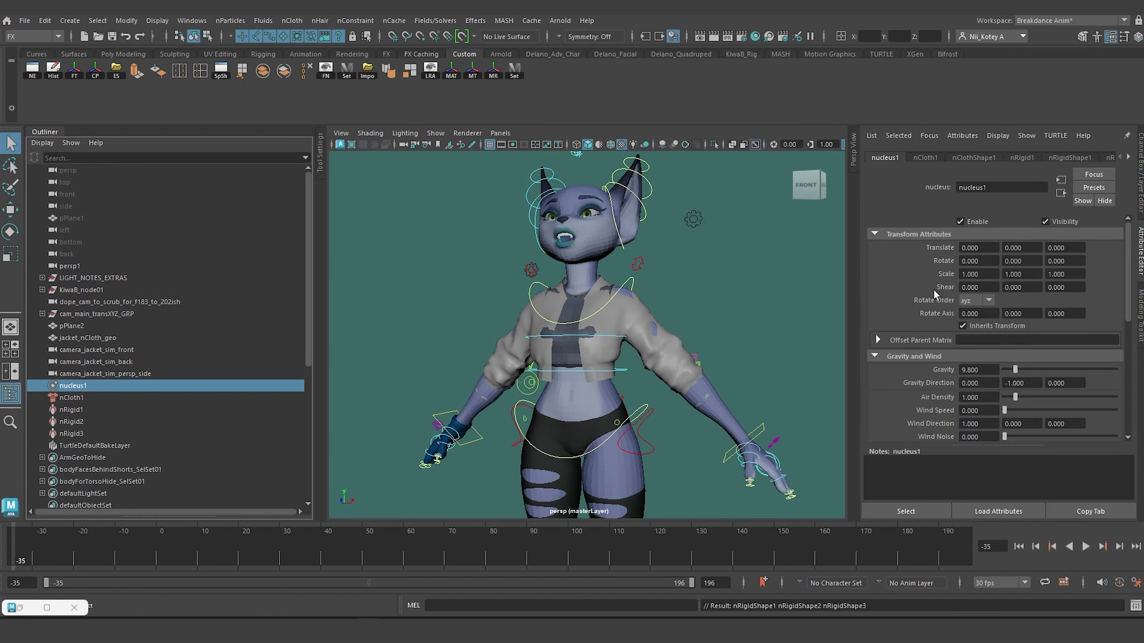
pyautogui.scroll(-5, 952, 298)
pyautogui.scroll(-2, 953, 298)
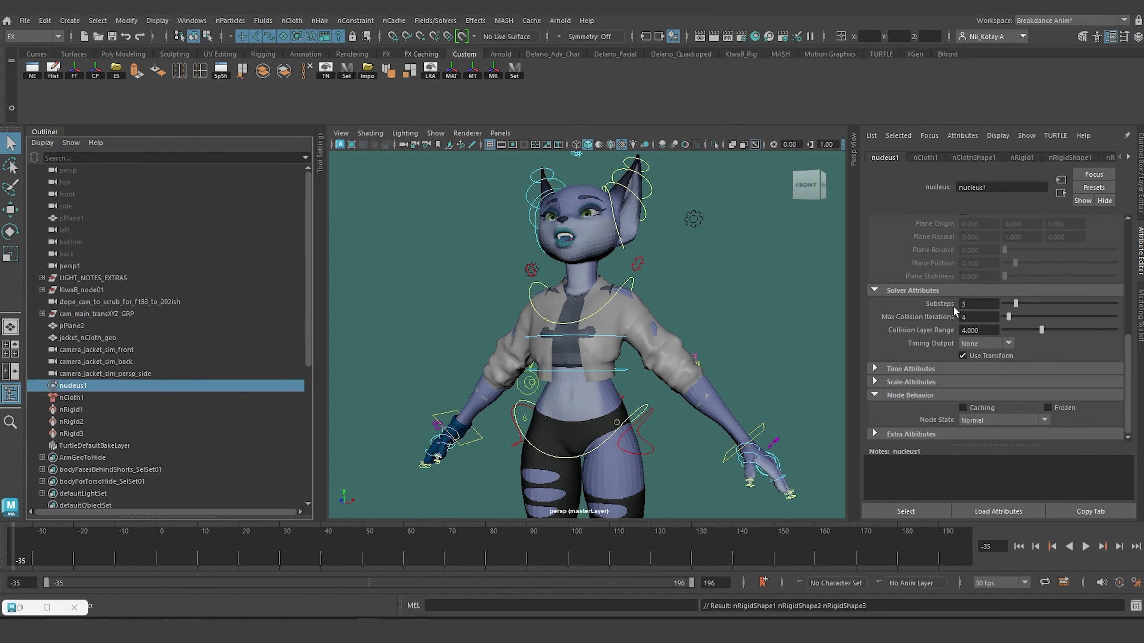
pyautogui.click(877, 369)
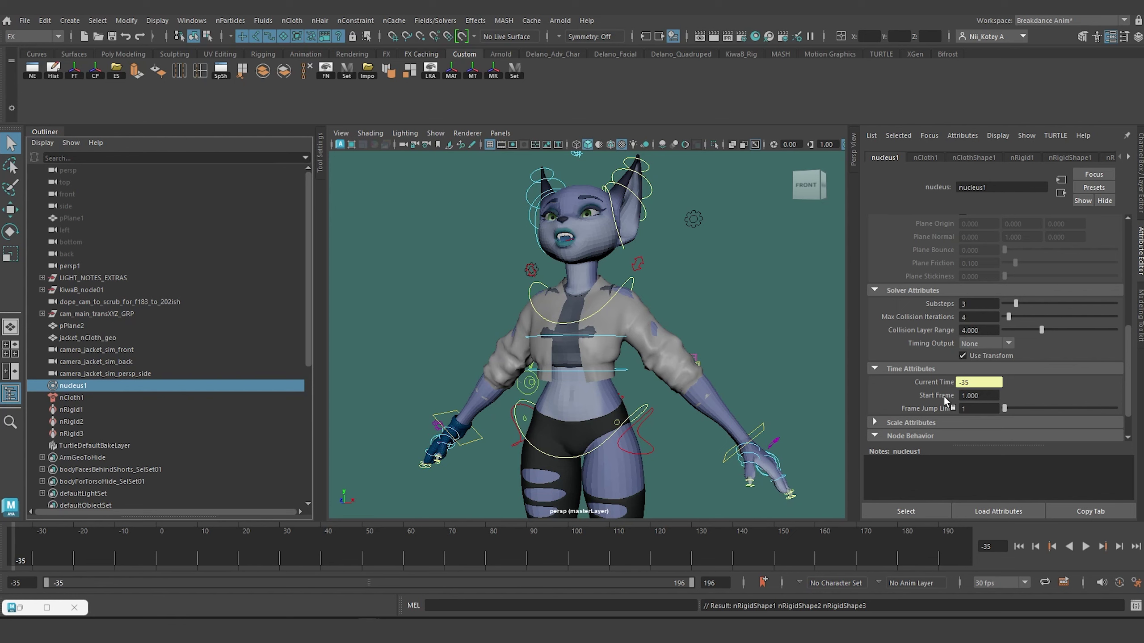
pyautogui.moveTo(1000, 395); pyautogui.dragTo(941, 398)
pyautogui.write('-30')
pyautogui.press('Return')
pyautogui.click(1086, 546)
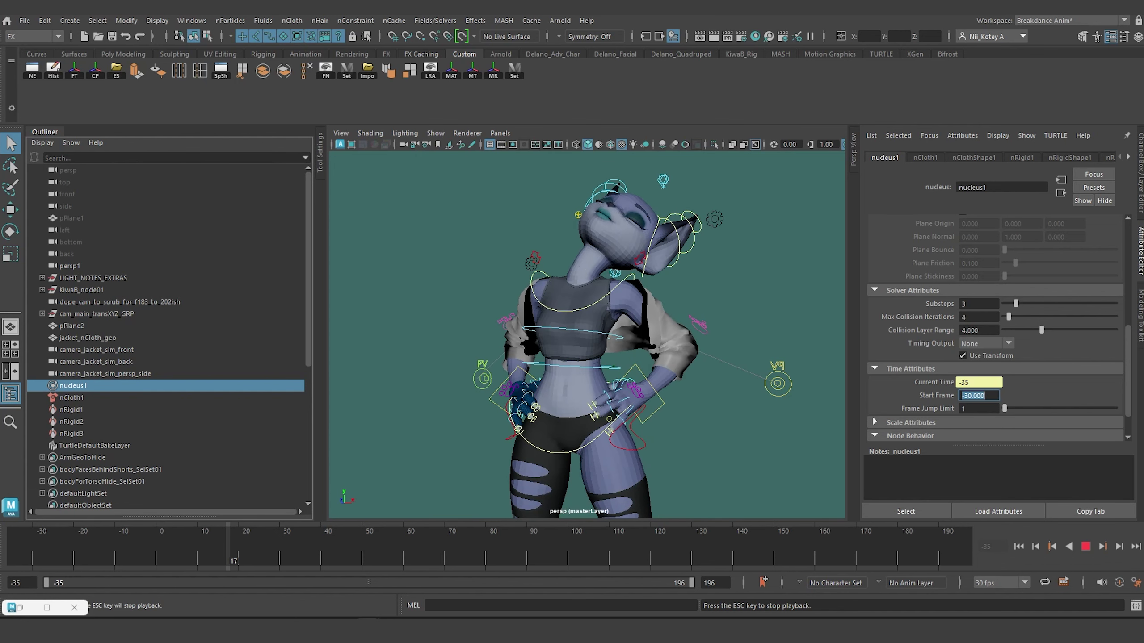
# Step: Stop playback, rewind to frame -35, and view through camera_jacket_sim_back and camera_jacket_sim_front
pyautogui.click(1086, 547)
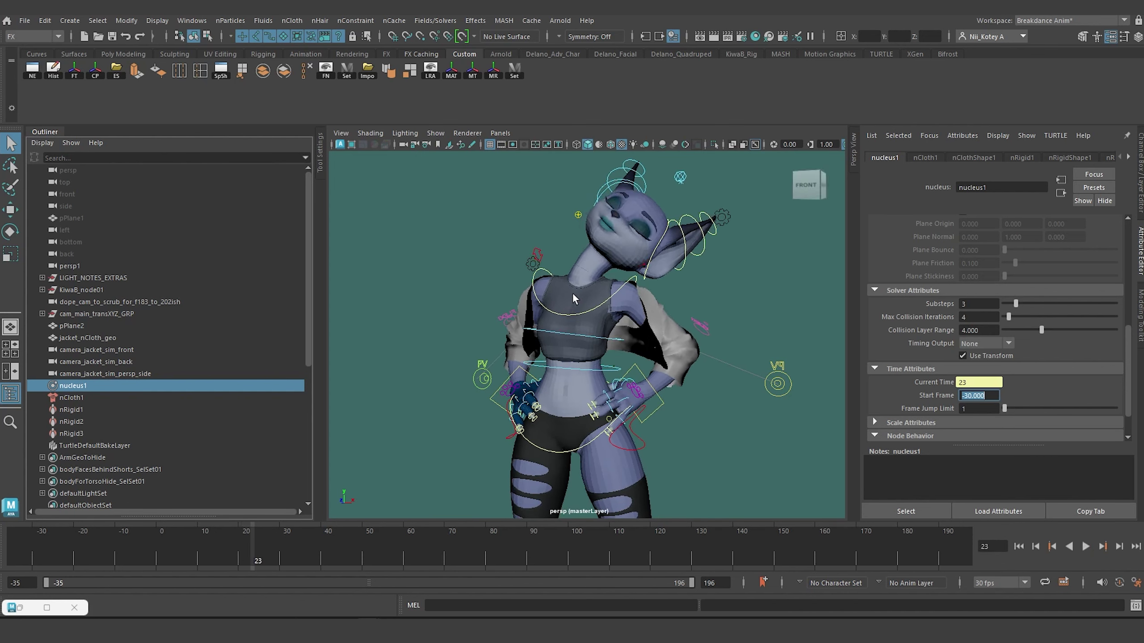
pyautogui.click(1017, 546)
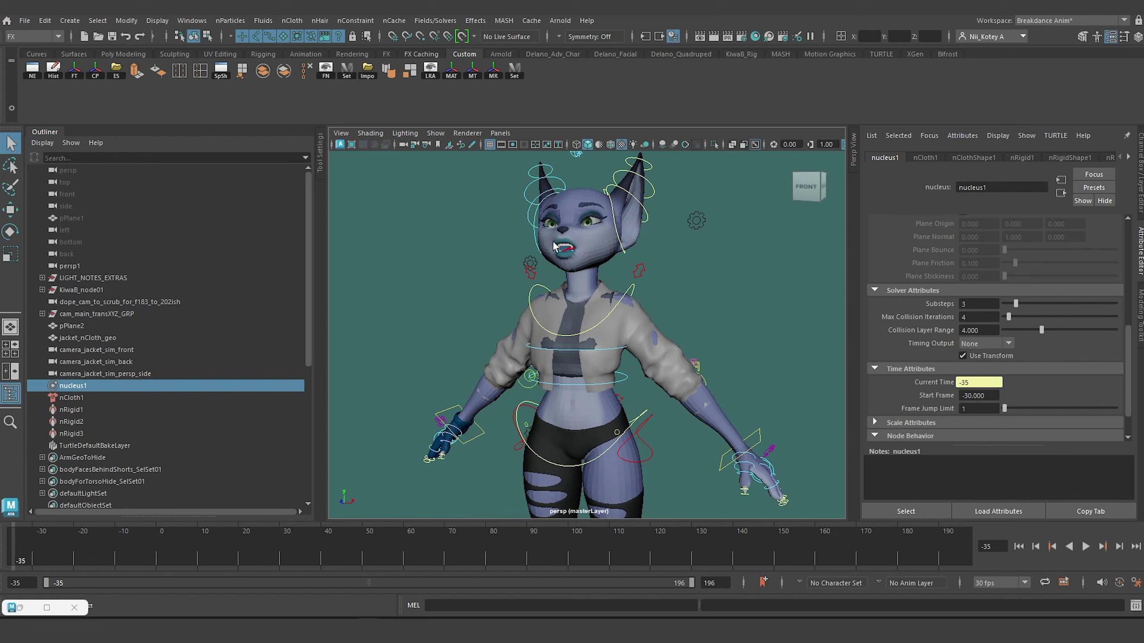
pyautogui.click(113, 350)
pyautogui.click(500, 133)
pyautogui.moveTo(517, 146)
pyautogui.click(662, 159)
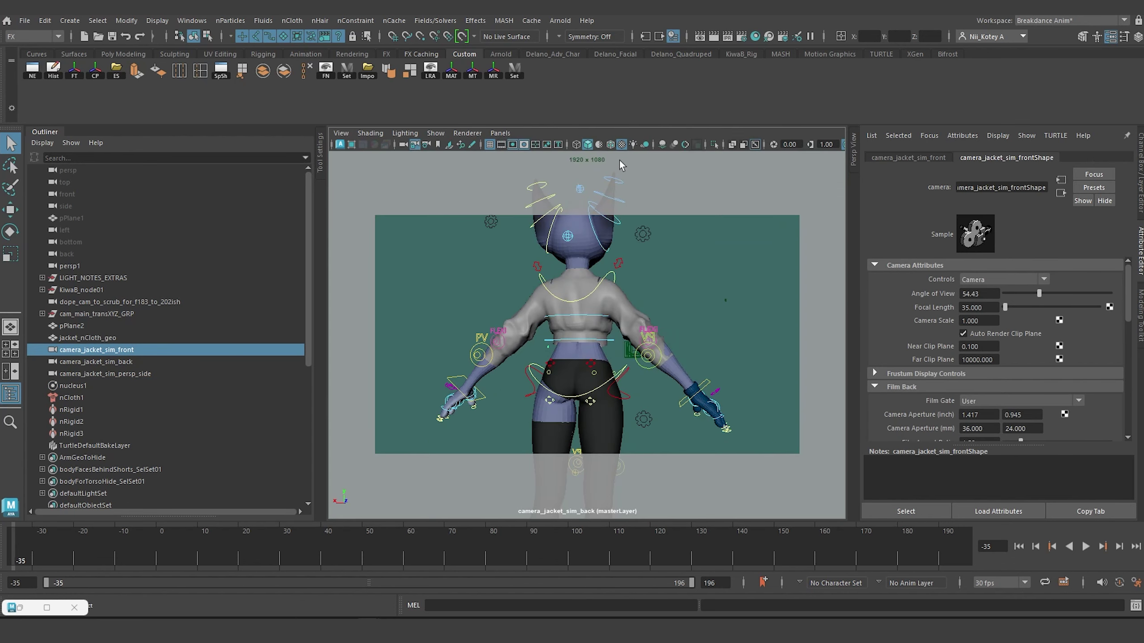
pyautogui.click(500, 133)
pyautogui.moveTo(586, 147)
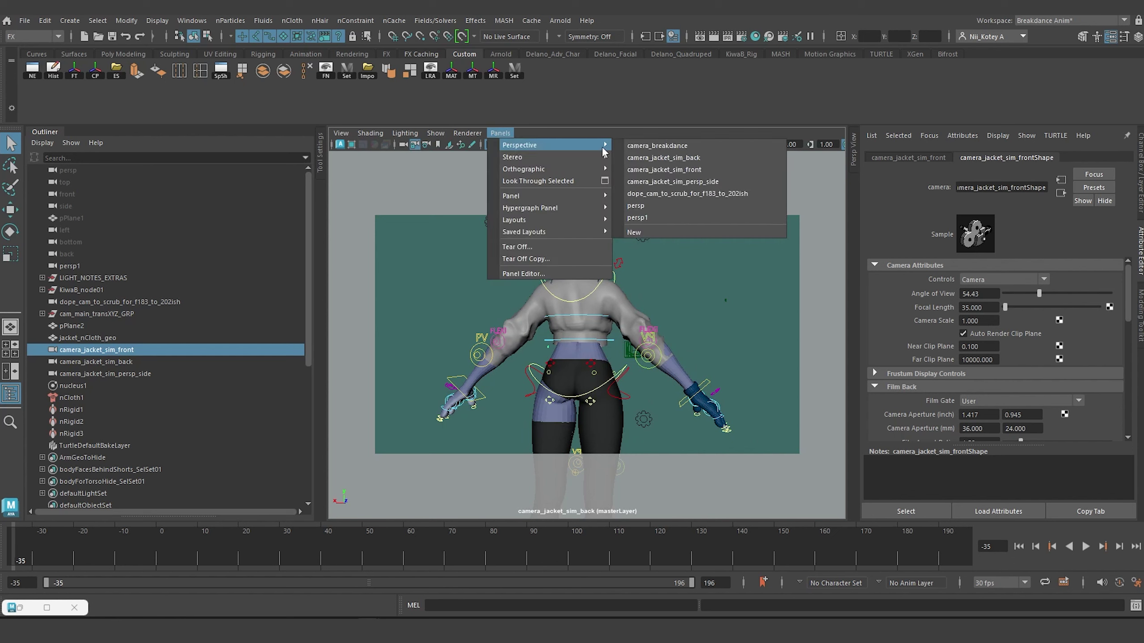
pyautogui.click(661, 170)
# Step: Look through camera_jacket_sim_persp_side, then return to the persp camera
pyautogui.click(500, 133)
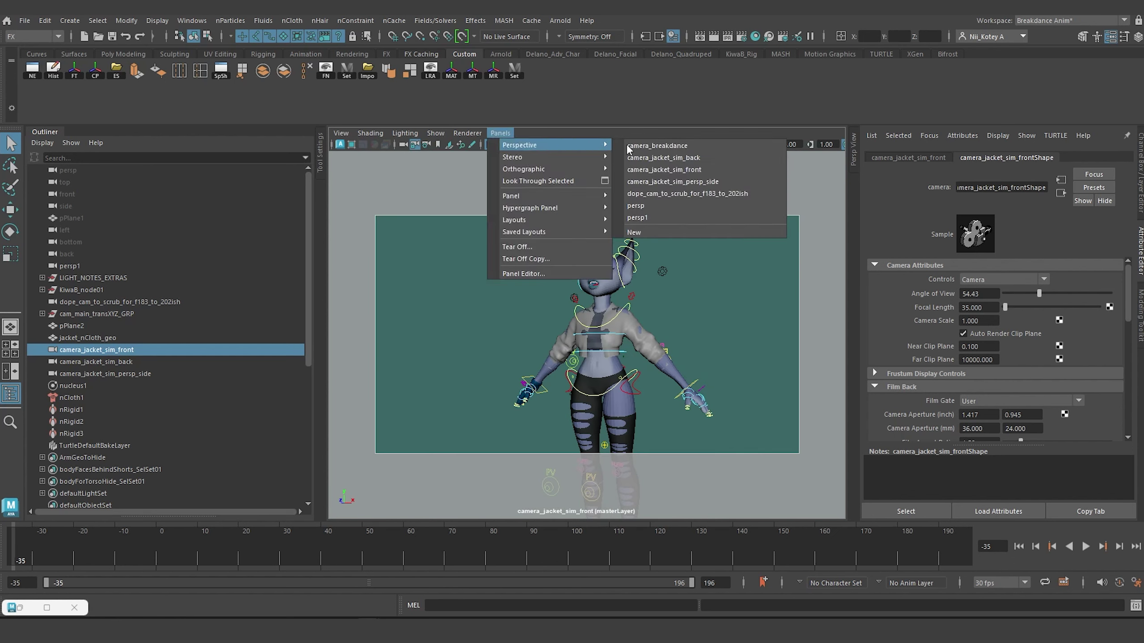
pyautogui.click(667, 181)
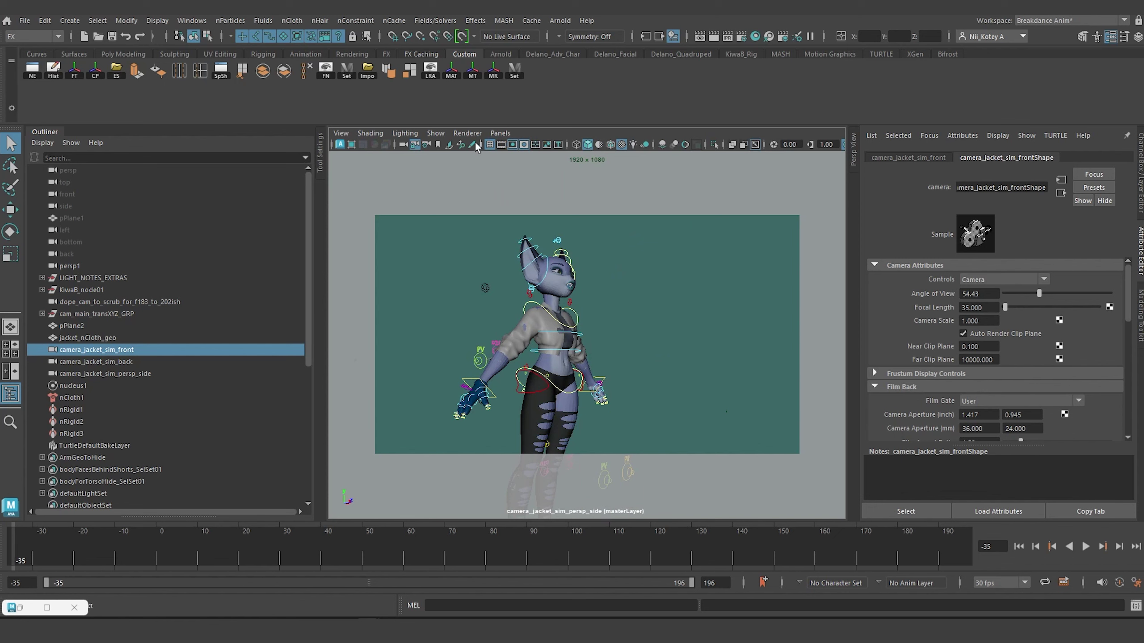
pyautogui.click(500, 132)
pyautogui.moveTo(564, 144)
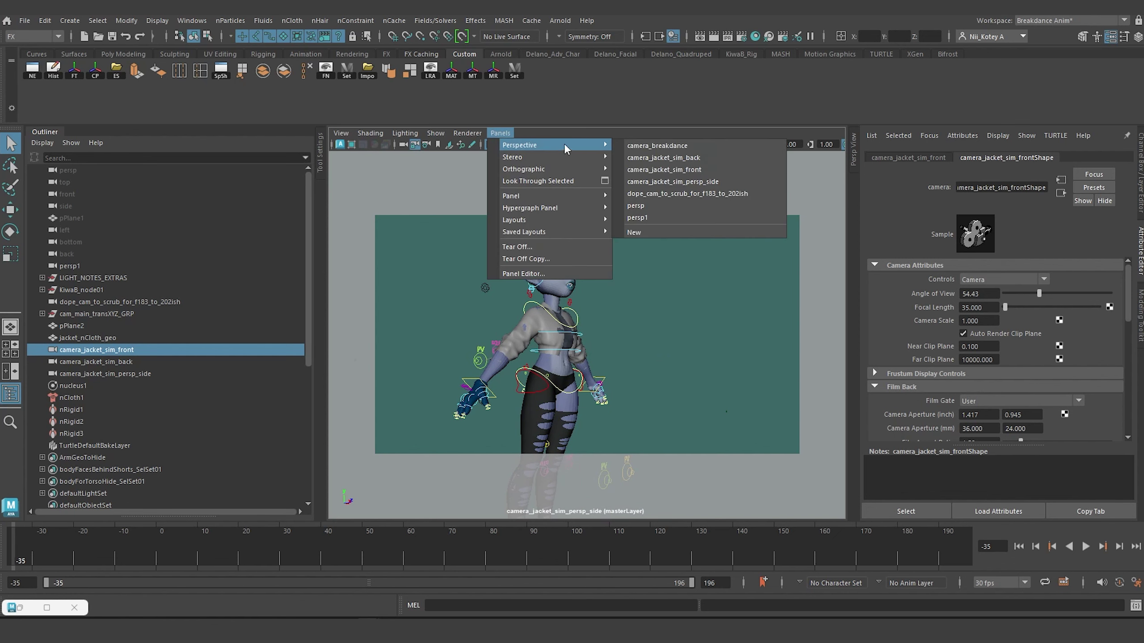
pyautogui.click(678, 206)
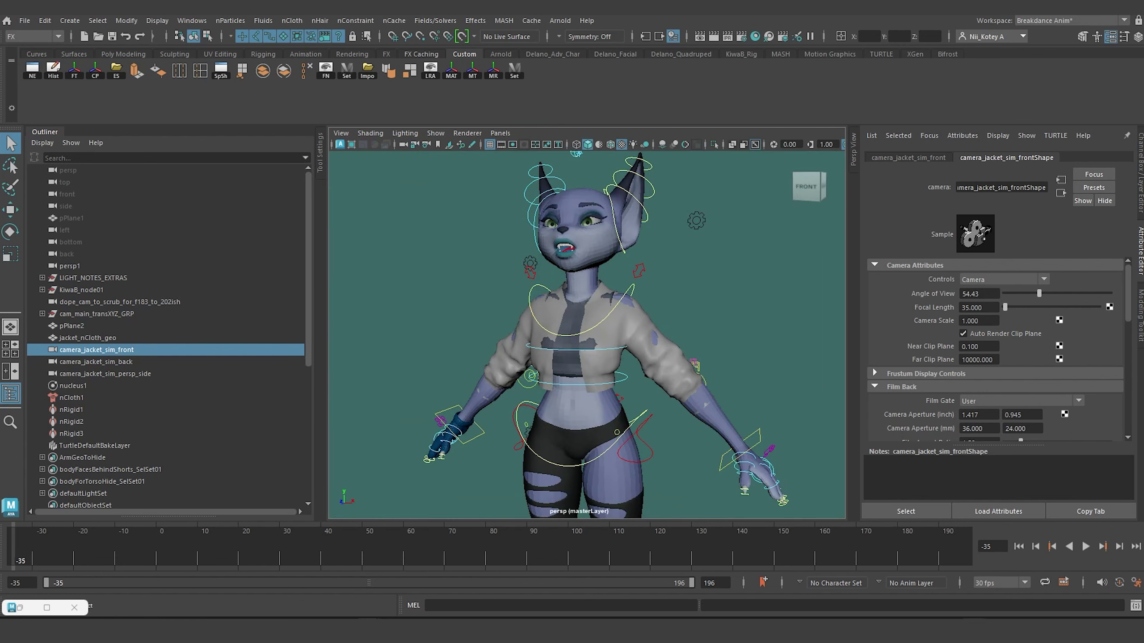
# Step: Open Playblast options, confirm the 1920 × 1080 render size, and keep Display size From Render Settings
pyautogui.rightClick(390, 542)
pyautogui.click(515, 537)
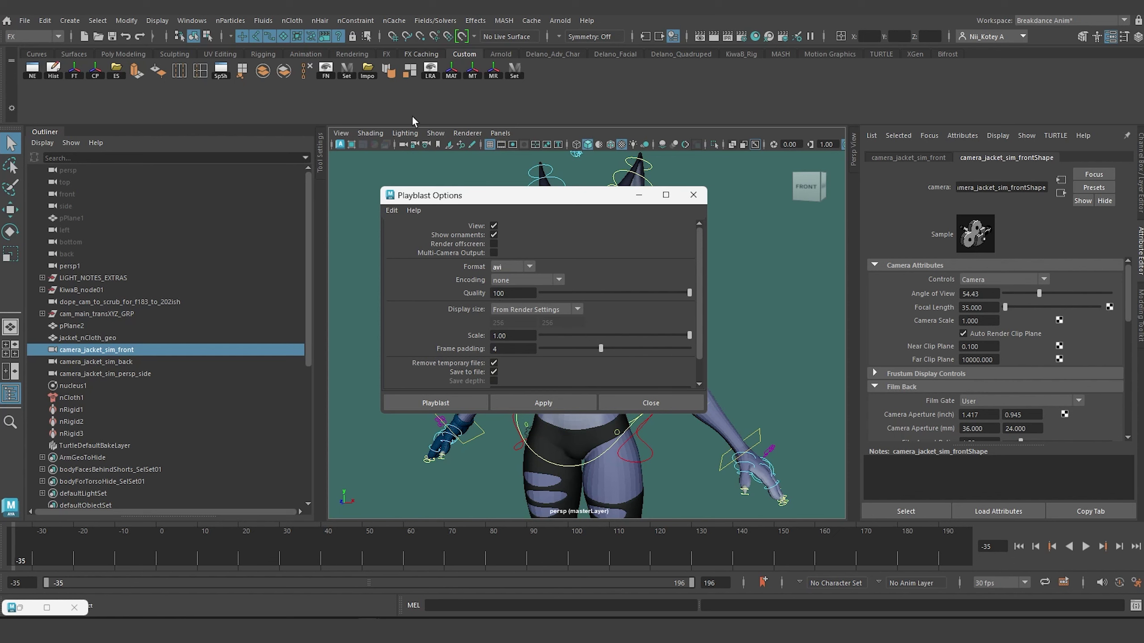
pyautogui.click(741, 37)
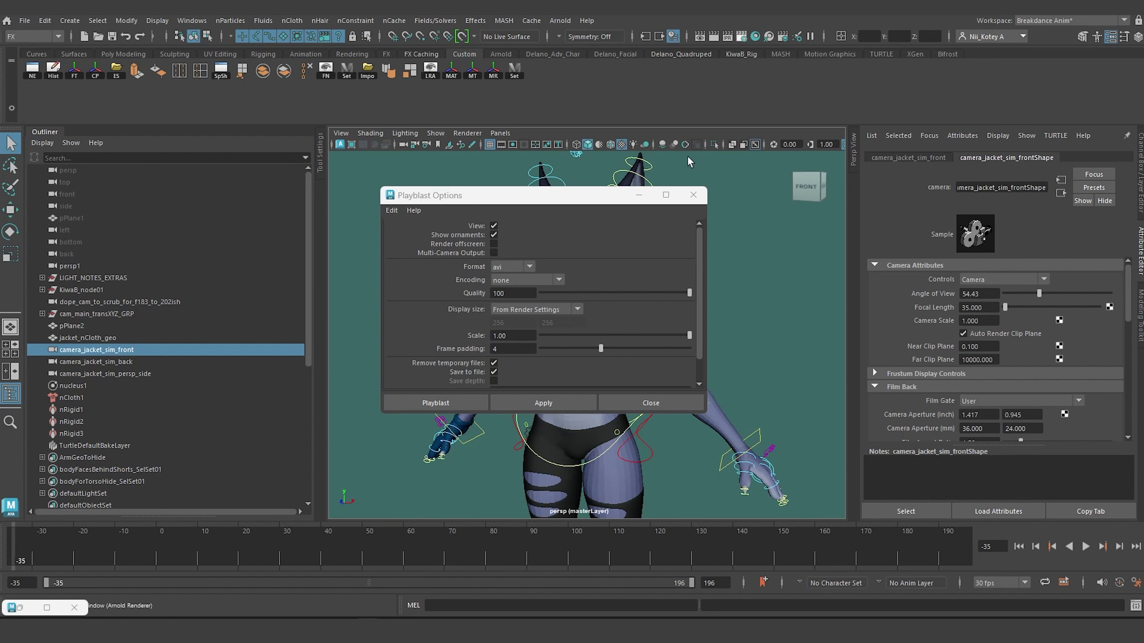
pyautogui.moveTo(756, 364); pyautogui.dragTo(700, 136)
pyautogui.scroll(-5, 720, 420)
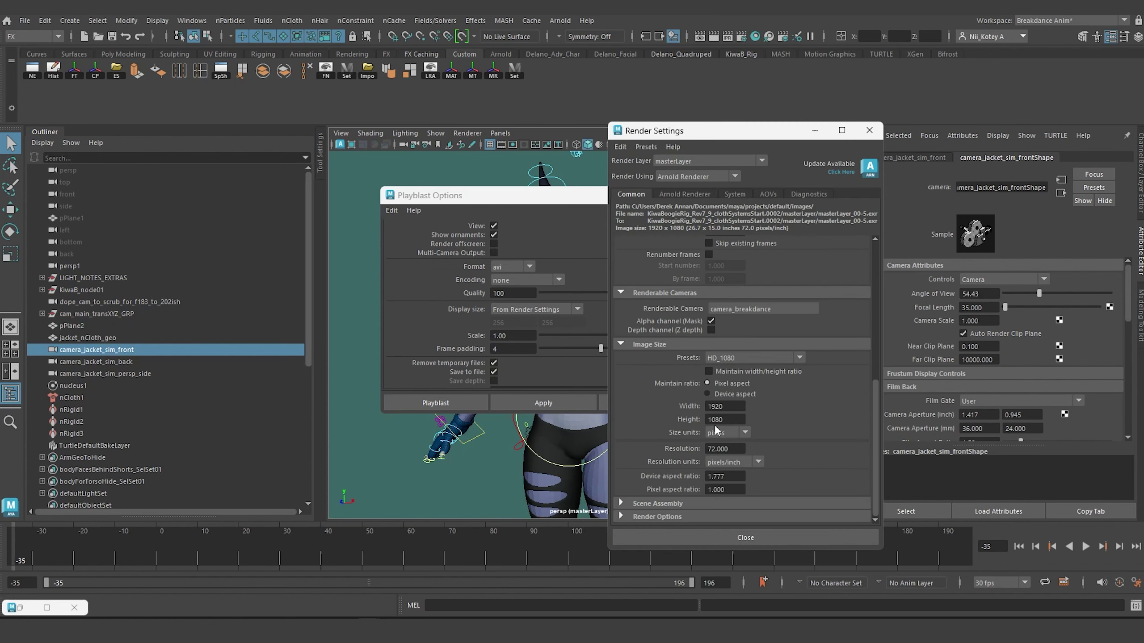
pyautogui.click(869, 130)
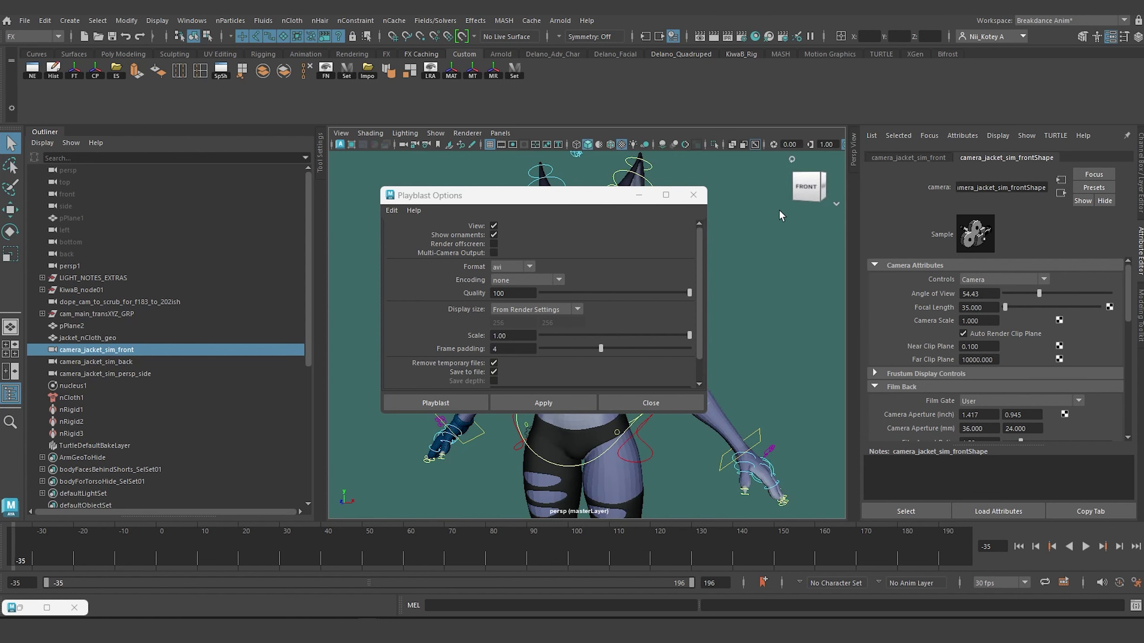
pyautogui.click(563, 310)
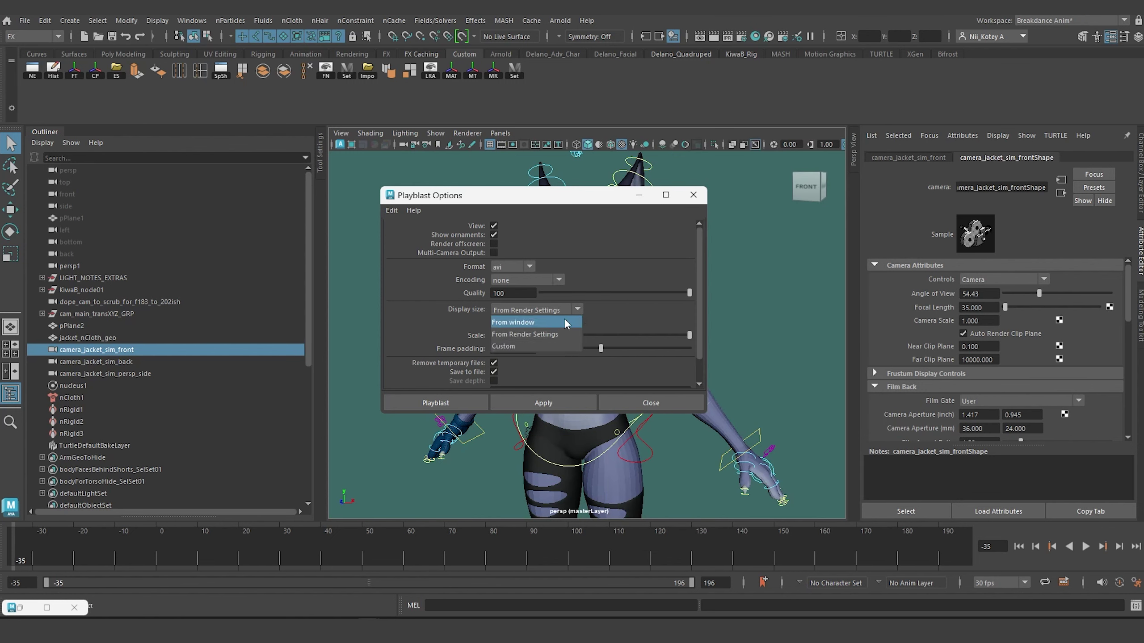
pyautogui.click(511, 310)
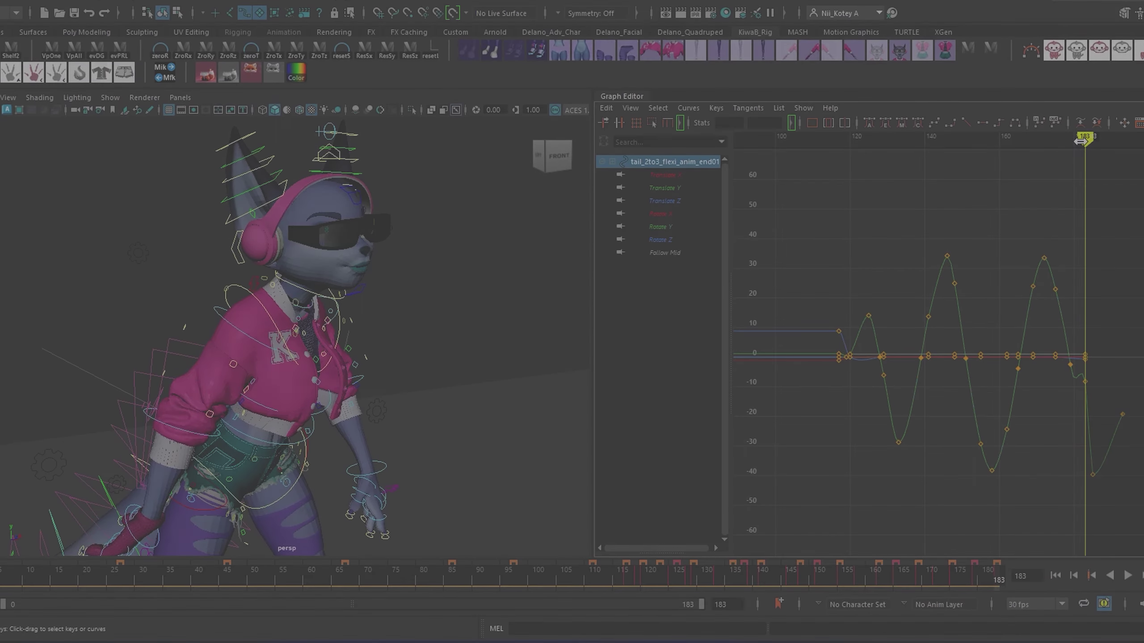
# Step: Scrub the jacket animation between frames 128 and 164 while orbiting to see front and back
pyautogui.moveTo(1083, 164)
pyautogui.mouseDown()
pyautogui.moveTo(906, 164)
pyautogui.moveTo(984, 164)
pyautogui.mouseUp()
pyautogui.moveTo(441, 361)
pyautogui.keyDown('alt'); pyautogui.mouseDown()
pyautogui.moveTo(509, 367)
pyautogui.moveTo(478, 367)
pyautogui.mouseUp(); pyautogui.keyUp('alt')
pyautogui.moveTo(984, 156)
pyautogui.mouseDown()
pyautogui.moveTo(909, 157)
pyautogui.moveTo(1044, 157)
pyautogui.mouseUp()
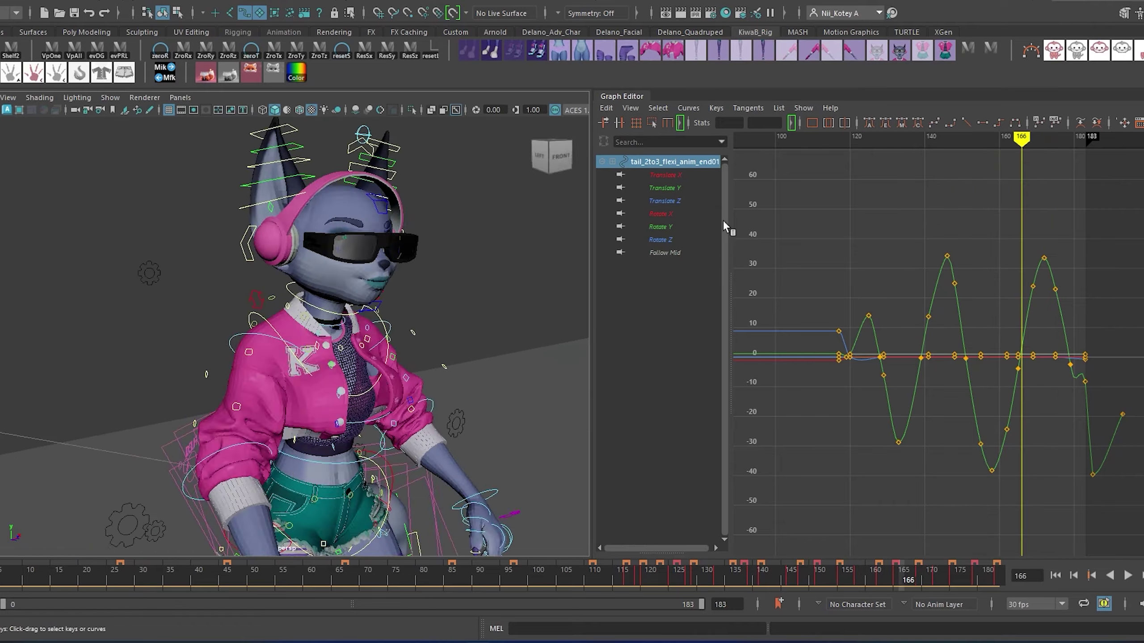
pyautogui.moveTo(522, 263)
pyautogui.keyDown('alt'); pyautogui.mouseDown()
pyautogui.moveTo(586, 304)
pyautogui.moveTo(563, 316)
pyautogui.mouseUp(); pyautogui.keyUp('alt')
pyautogui.click(942, 141)
pyautogui.moveTo(942, 140)
pyautogui.mouseDown()
pyautogui.moveTo(939, 153)
pyautogui.moveTo(1016, 156)
pyautogui.moveTo(887, 156)
pyautogui.moveTo(1019, 156)
pyautogui.mouseUp()
pyautogui.keyDown('alt'); pyautogui.moveTo(495, 315); pyautogui.dragTo(316, 316); pyautogui.keyUp('alt')
pyautogui.click(1012, 139)
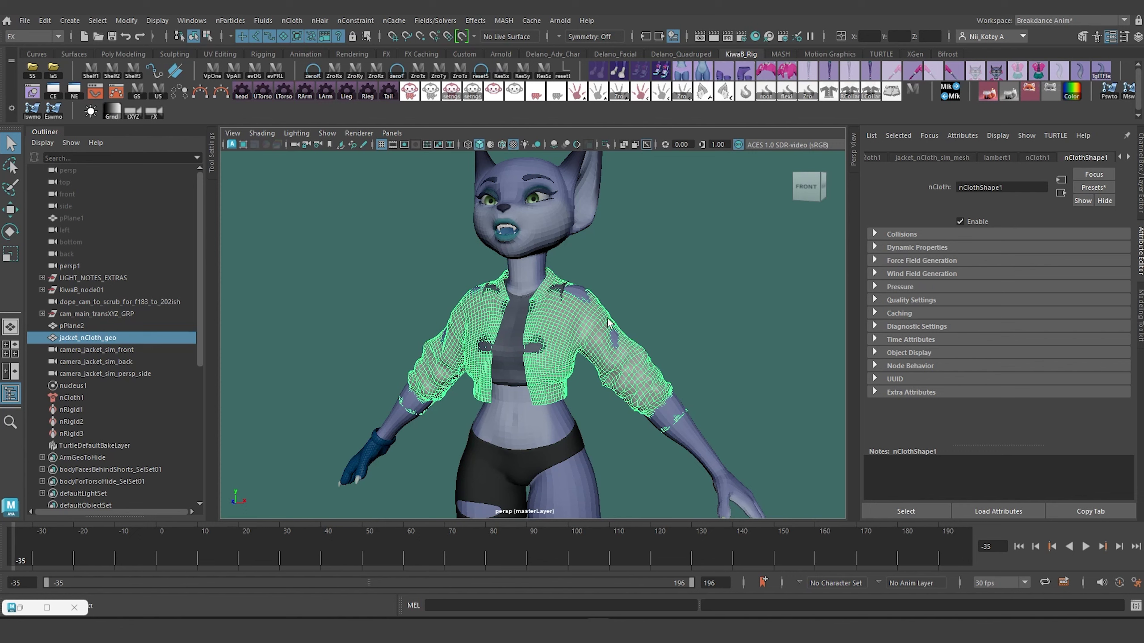
# Step: Expand the jacket nCloth's Dynamic Properties and frame the jacket in a front view
pyautogui.click(874, 247)
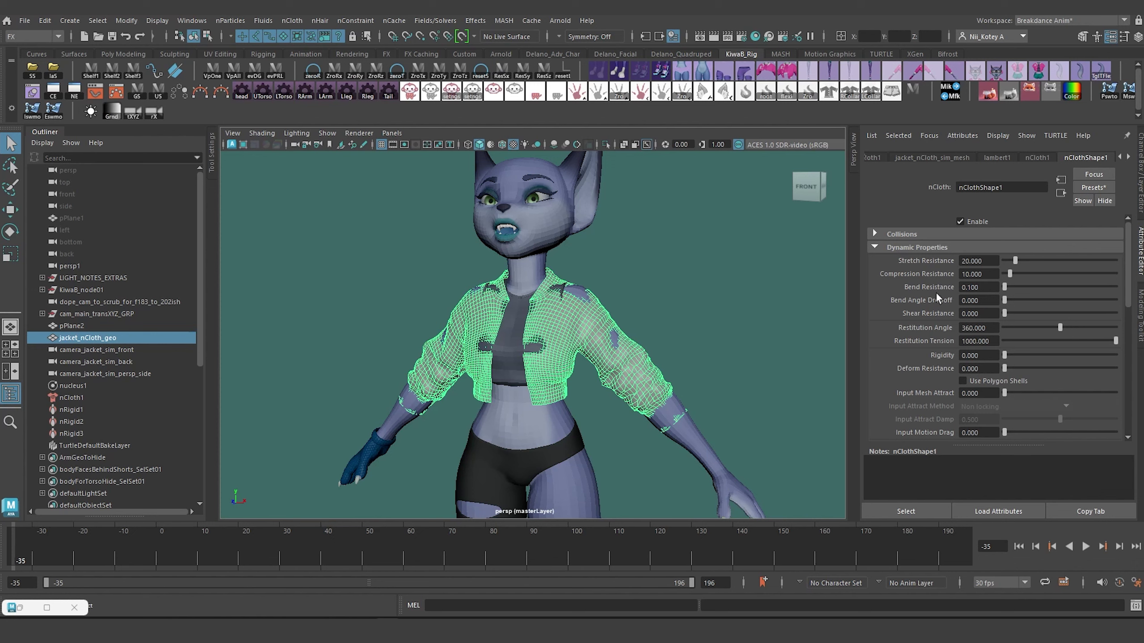
pyautogui.scroll(2, 549, 334)
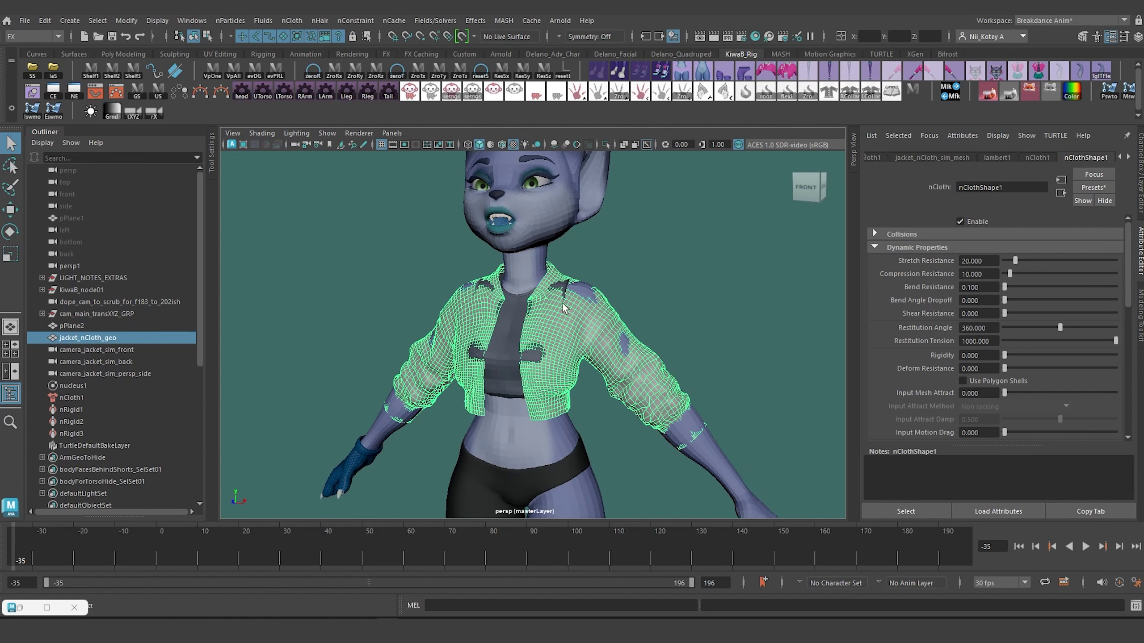
pyautogui.scroll(2, 518, 394)
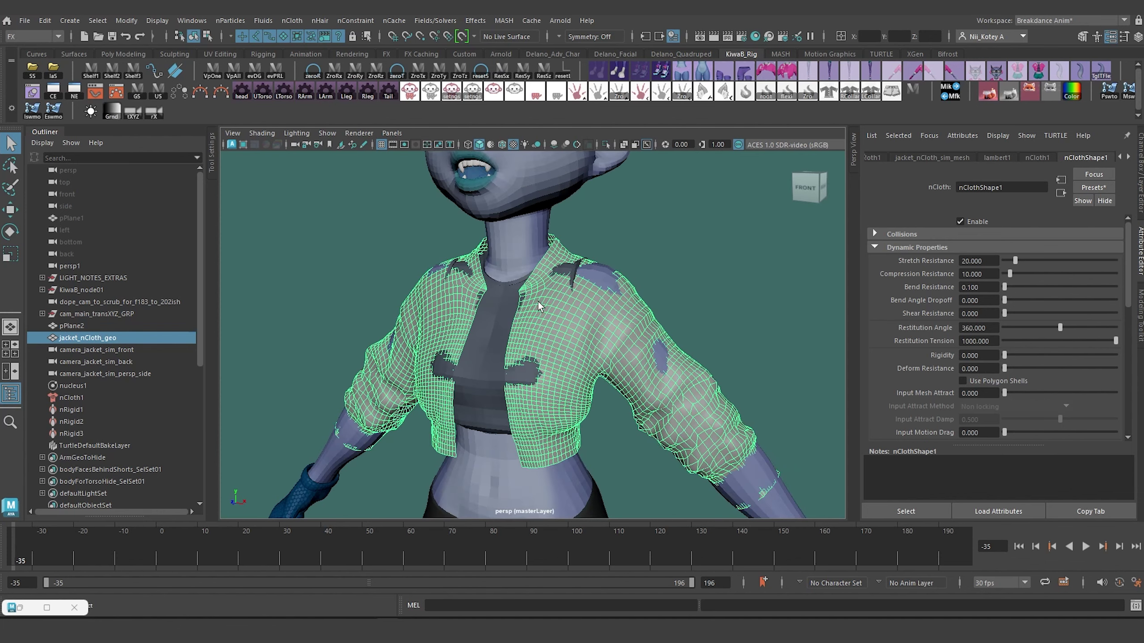
pyautogui.scroll(5, 584, 330)
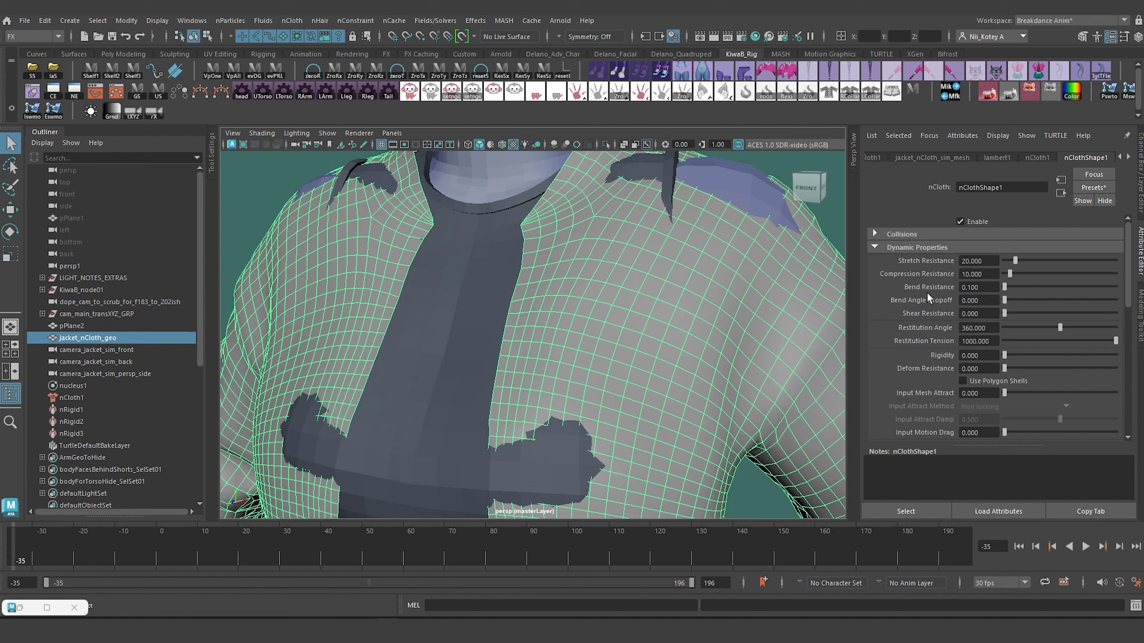
pyautogui.press('f')
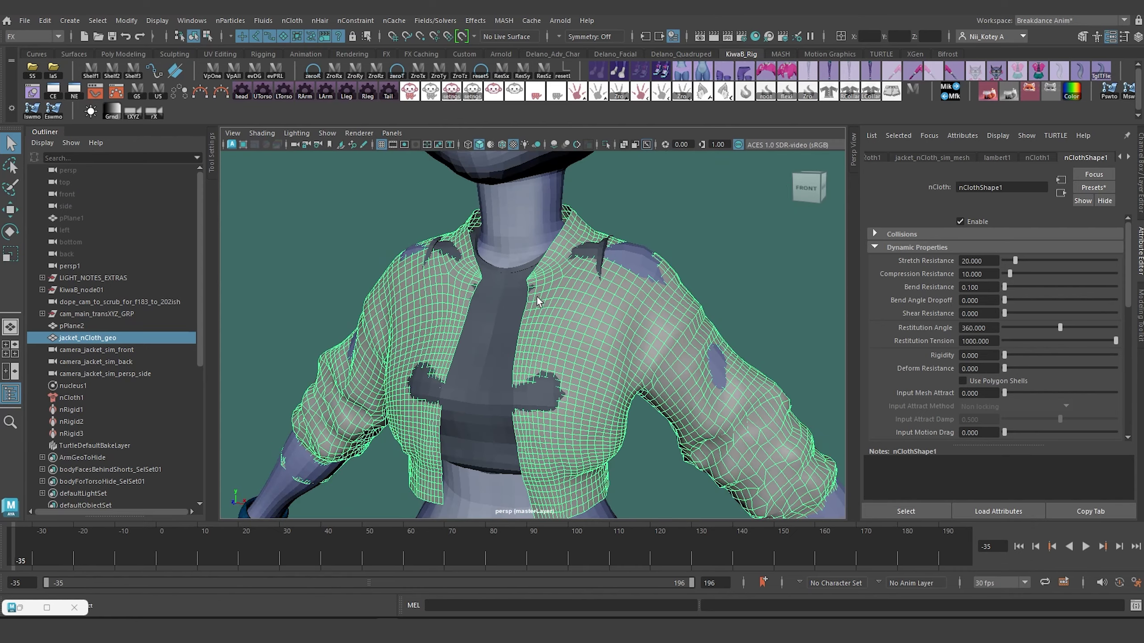
pyautogui.keyDown('alt'); pyautogui.moveTo(534, 298); pyautogui.dragTo(593, 311); pyautogui.keyUp('alt')
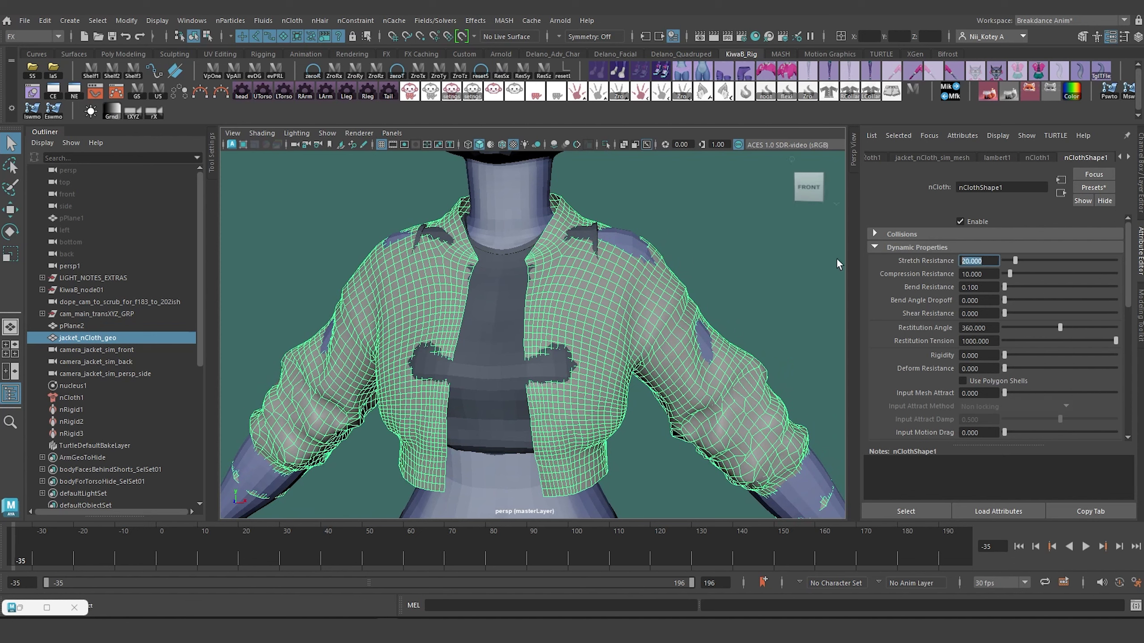
# Step: Set Stretch, Compression and Bend Resistance to 1000 each
pyautogui.write('10')
pyautogui.press('Tab')
pyautogui.write('1000')
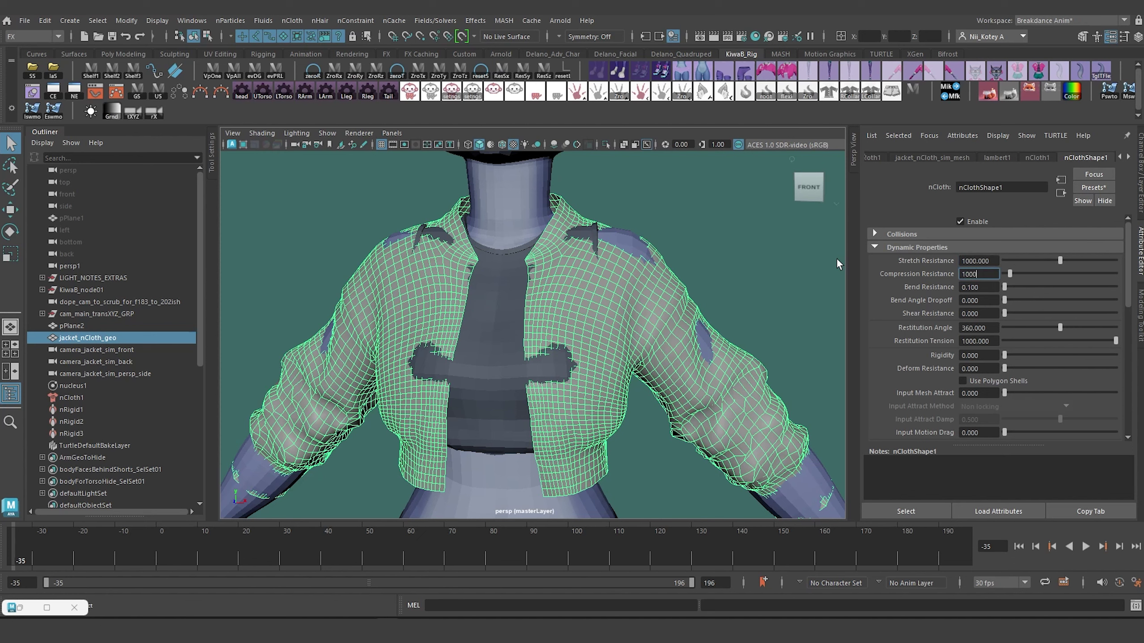
pyautogui.press('Tab')
pyautogui.write('1000')
pyautogui.press('Return')
pyautogui.scroll(-5, 509, 296)
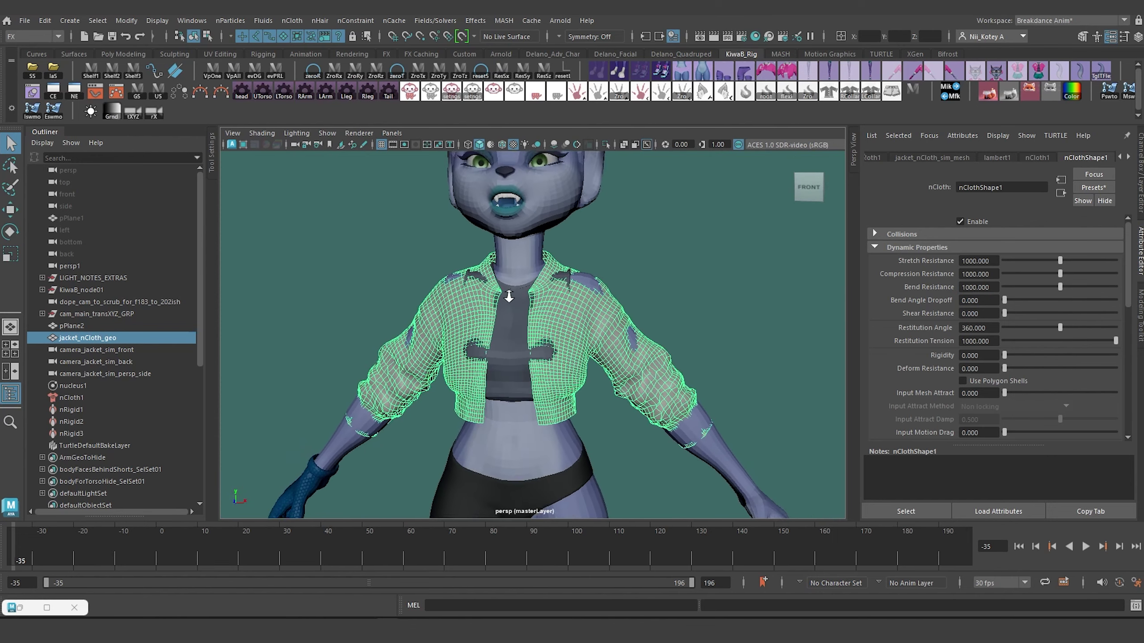
pyautogui.keyDown('alt'); pyautogui.moveTo(509, 297); pyautogui.dragTo(560, 330); pyautogui.keyUp('alt')
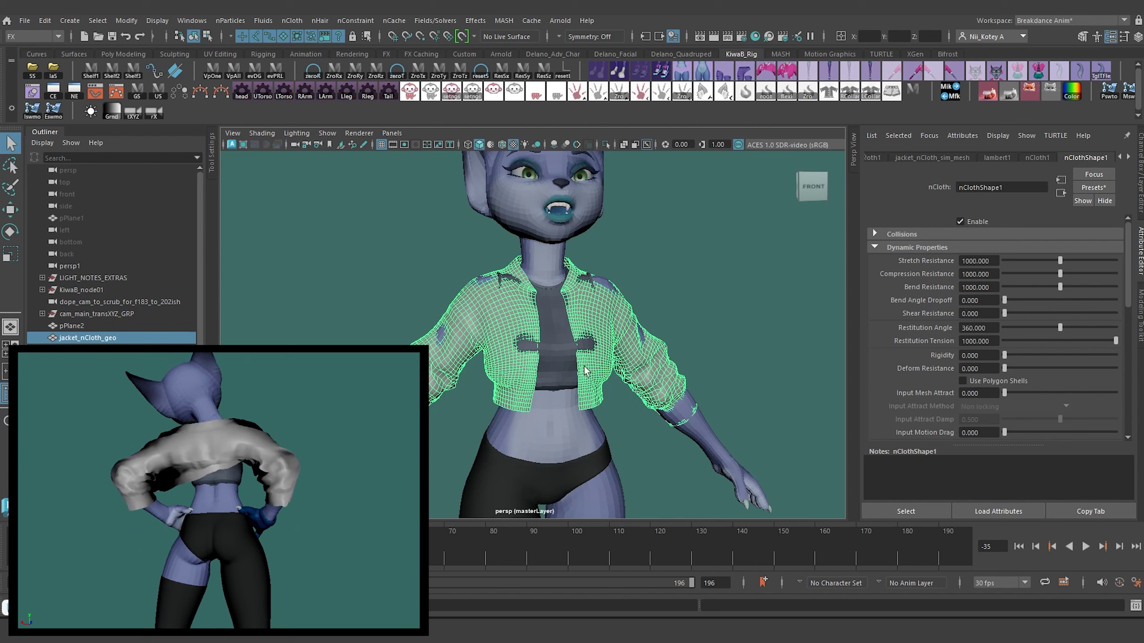
pyautogui.scroll(-3, 608, 374)
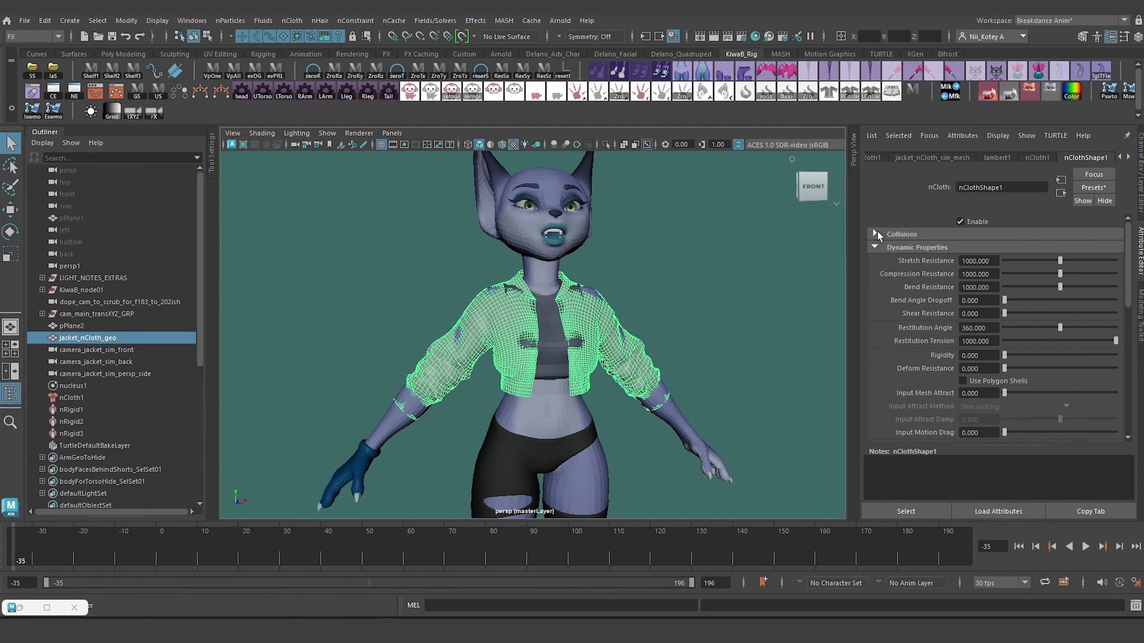
pyautogui.click(873, 234)
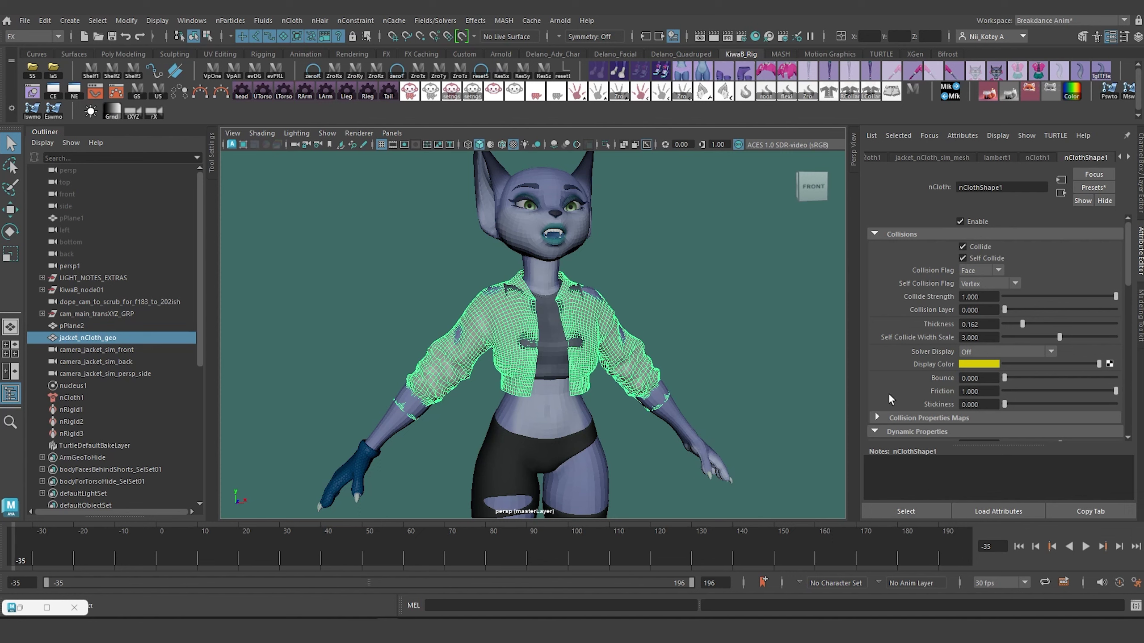
pyautogui.click(530, 266)
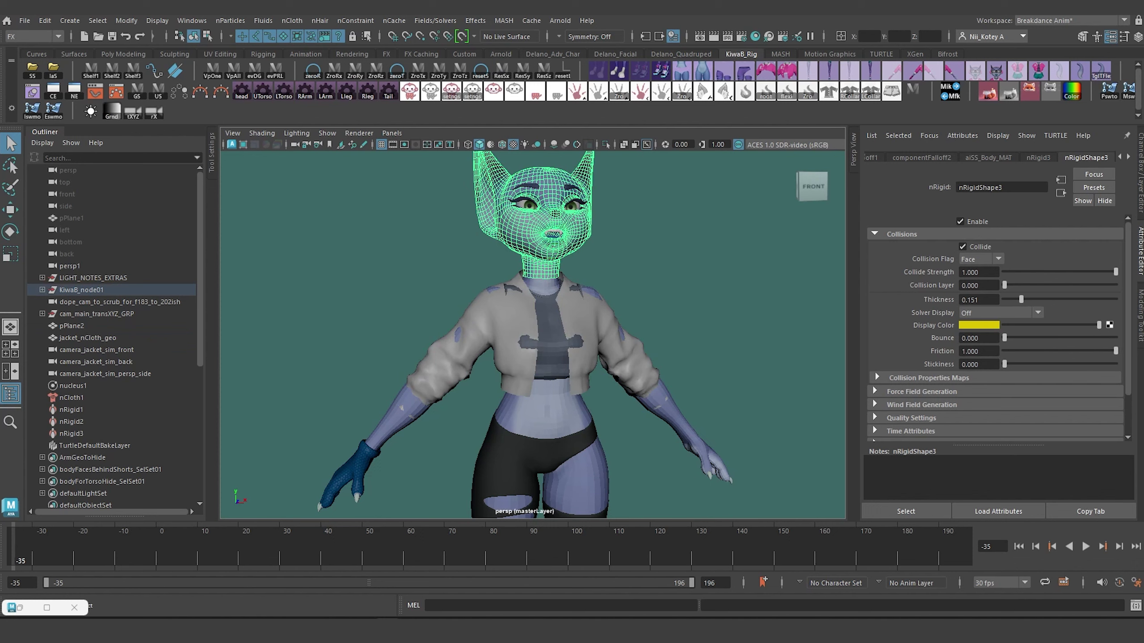
pyautogui.click(548, 318)
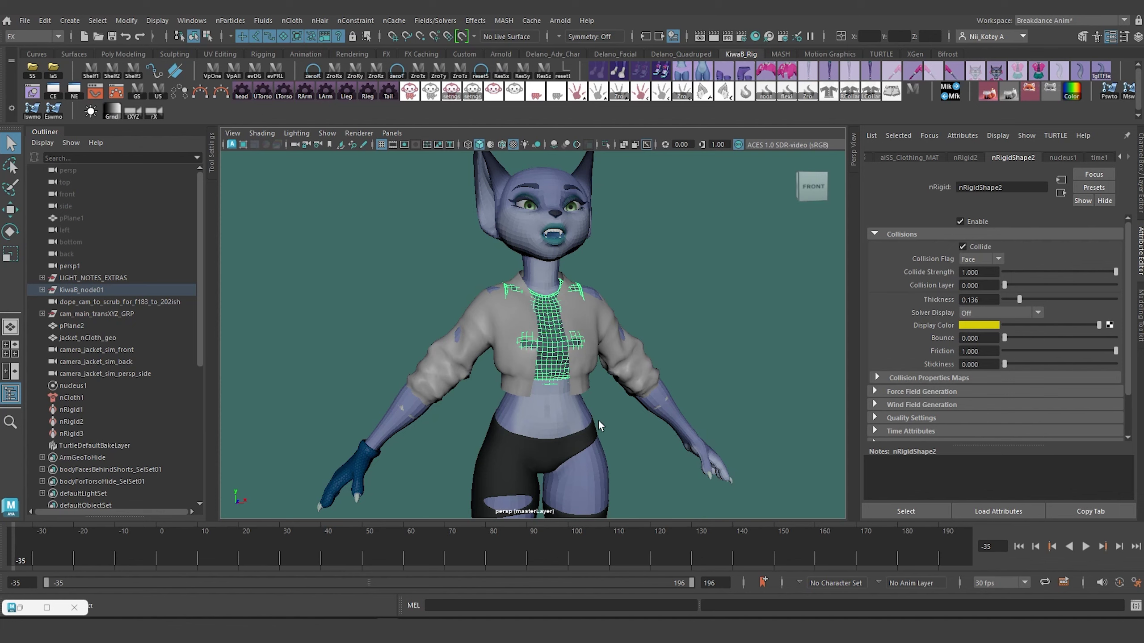
pyautogui.click(545, 411)
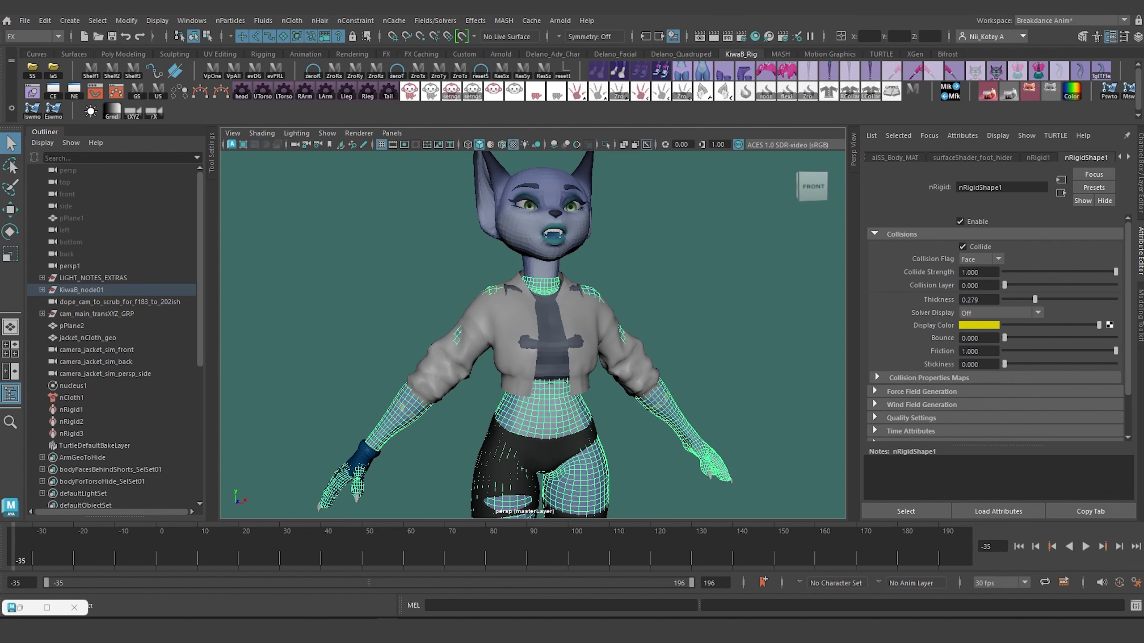
pyautogui.keyDown('alt'); pyautogui.moveTo(441, 369); pyautogui.dragTo(434, 310); pyautogui.keyUp('alt')
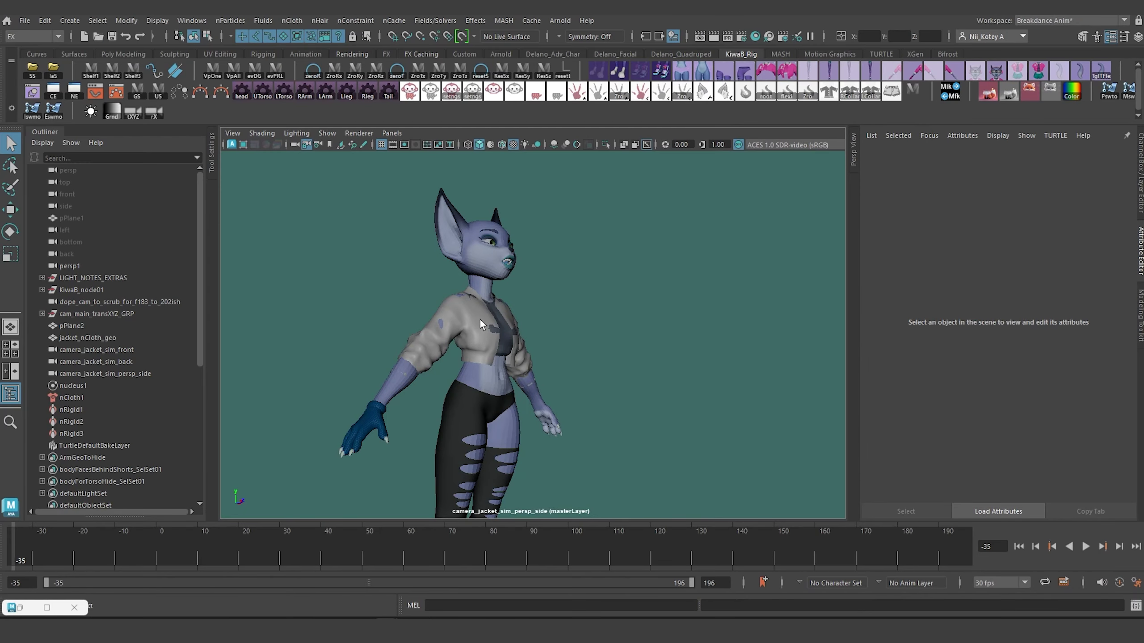
# Step: Look through the persp camera and select the jacket_nCloth_geo cloth mesh
pyautogui.moveTo(479, 143)
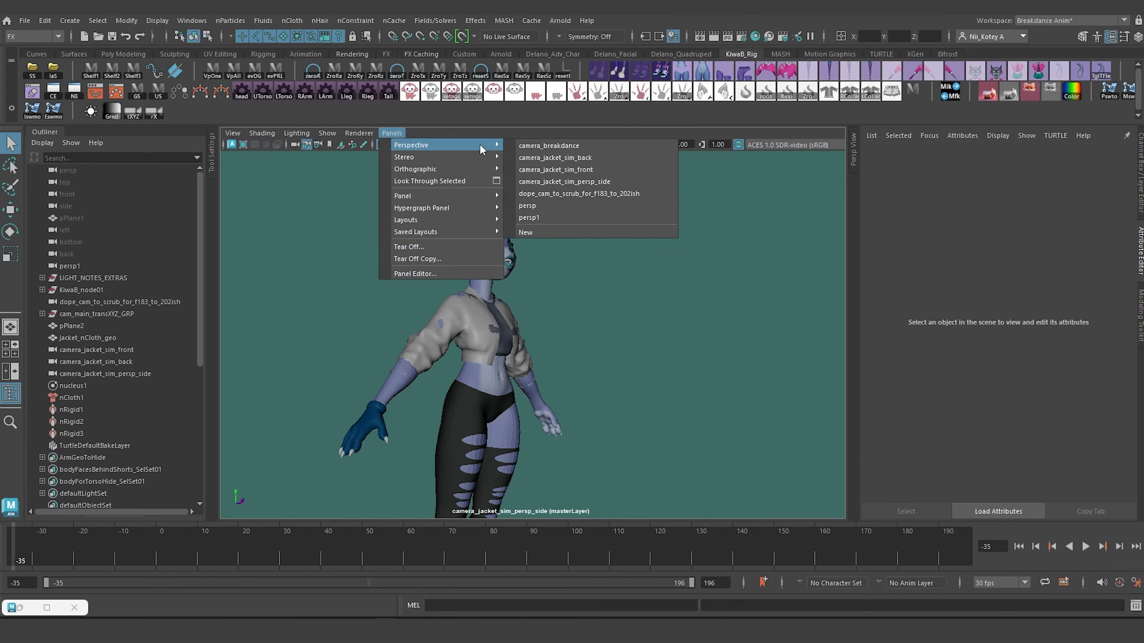
pyautogui.click(548, 209)
pyautogui.scroll(5, 532, 298)
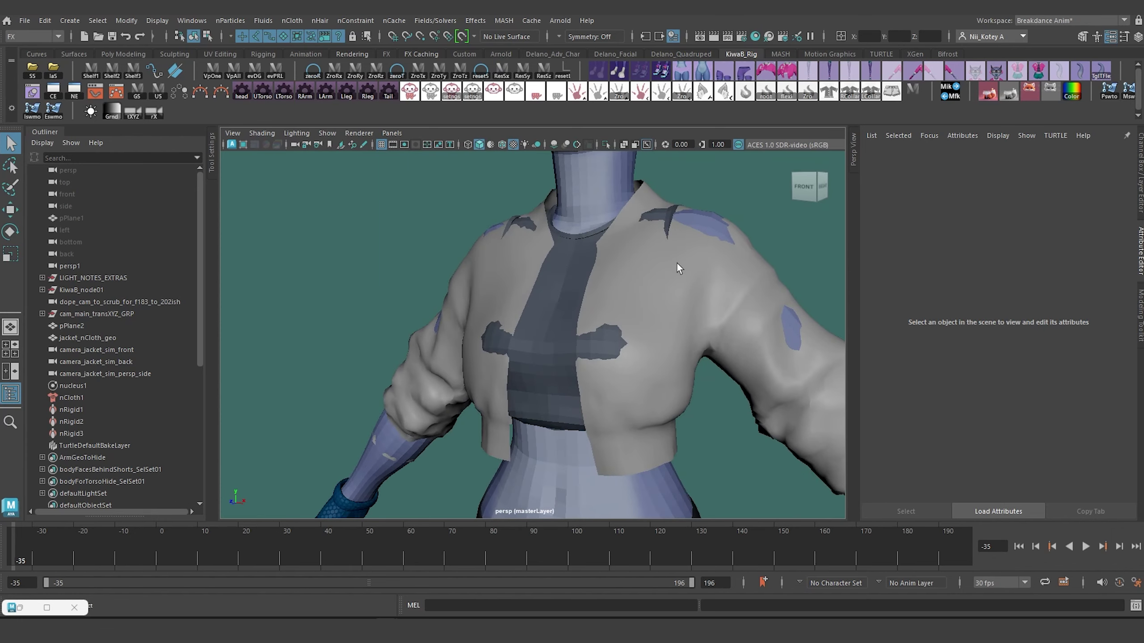
pyautogui.click(678, 263)
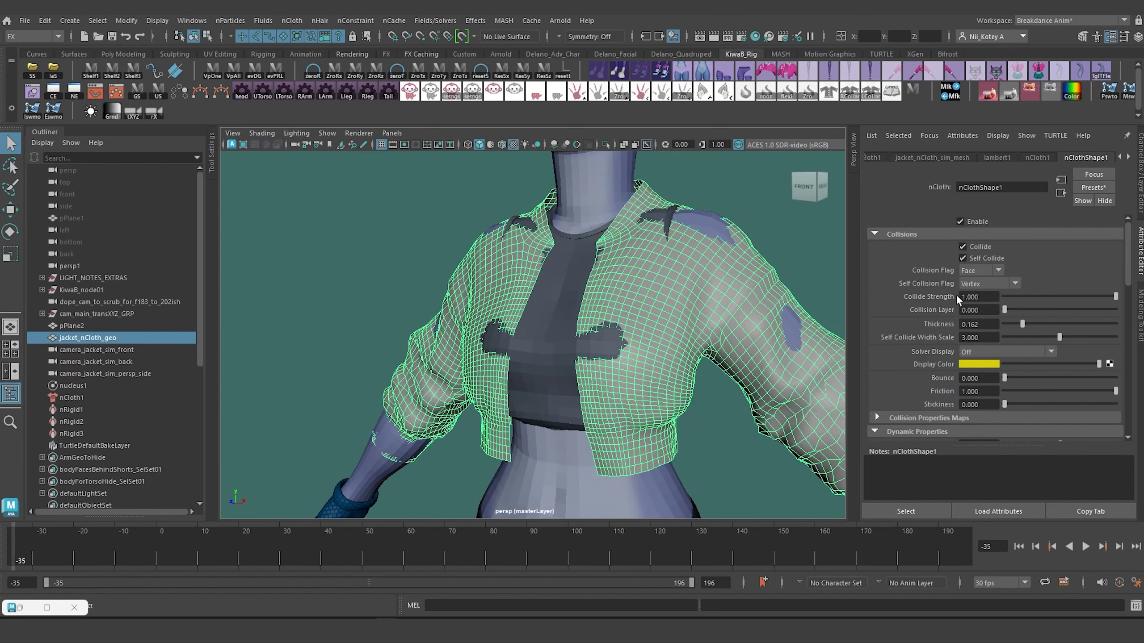
# Step: Set the jacket cloth's Damp to 50 in Dynamic Properties
pyautogui.scroll(-5, 956, 298)
pyautogui.scroll(-5, 956, 301)
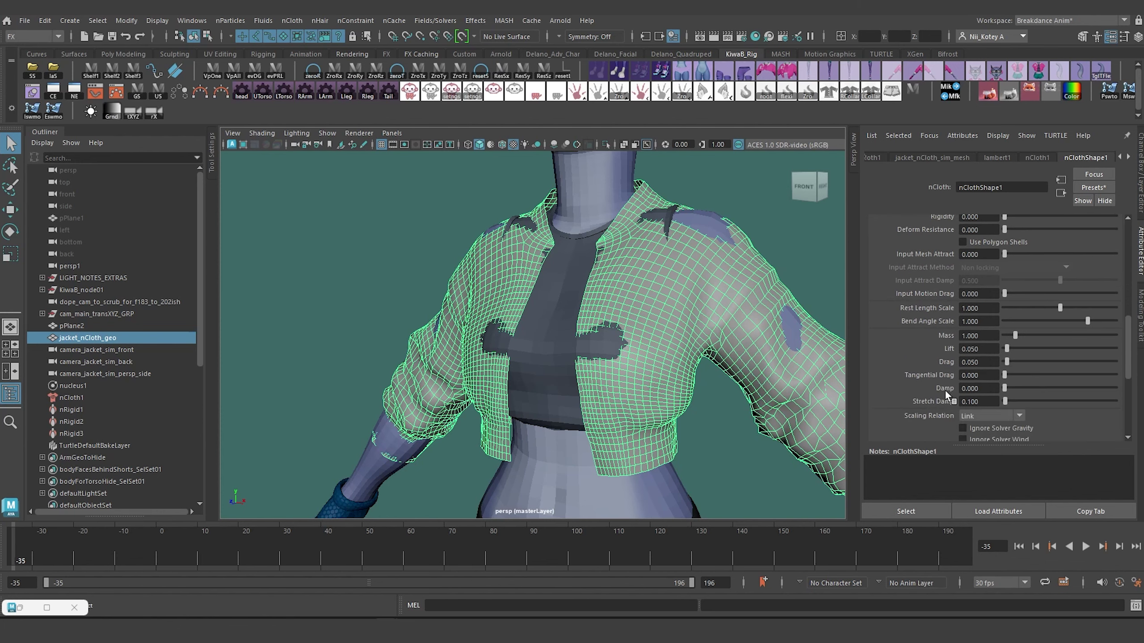
pyautogui.keyDown('alt'); pyautogui.moveTo(641, 367); pyautogui.dragTo(588, 342); pyautogui.keyUp('alt')
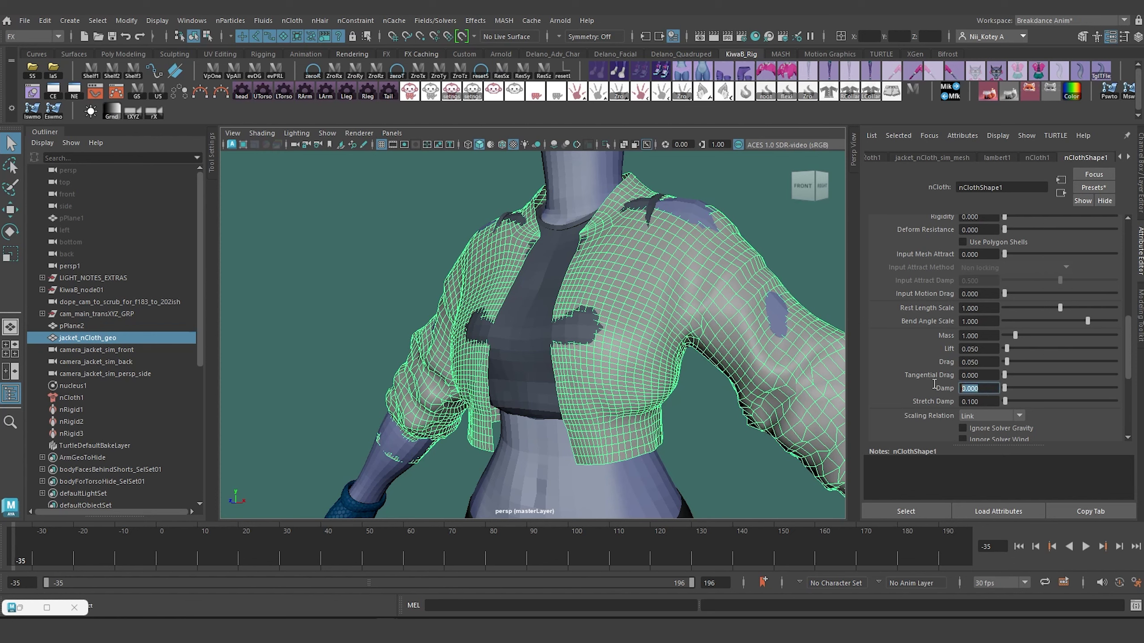
pyautogui.write('50')
pyautogui.press('Return')
pyautogui.scroll(-5, 527, 299)
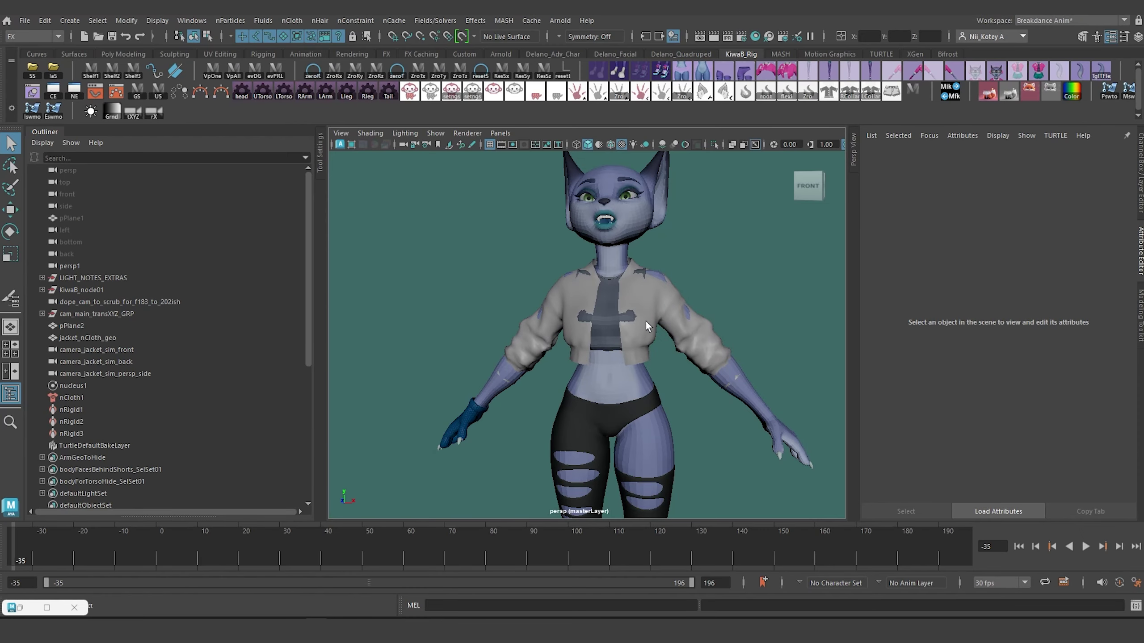
# Step: Turn on visibility for the KD_Jacket_LYR layer and orbit in close on the varsity jacket
pyautogui.click(1142, 172)
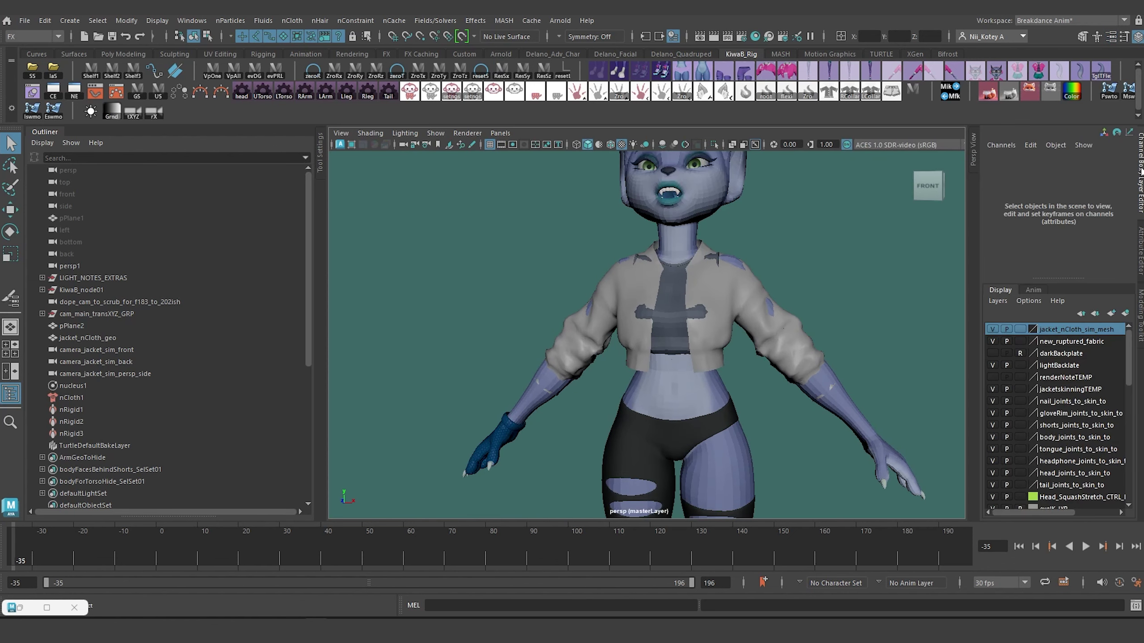
pyautogui.scroll(-3, 1063, 358)
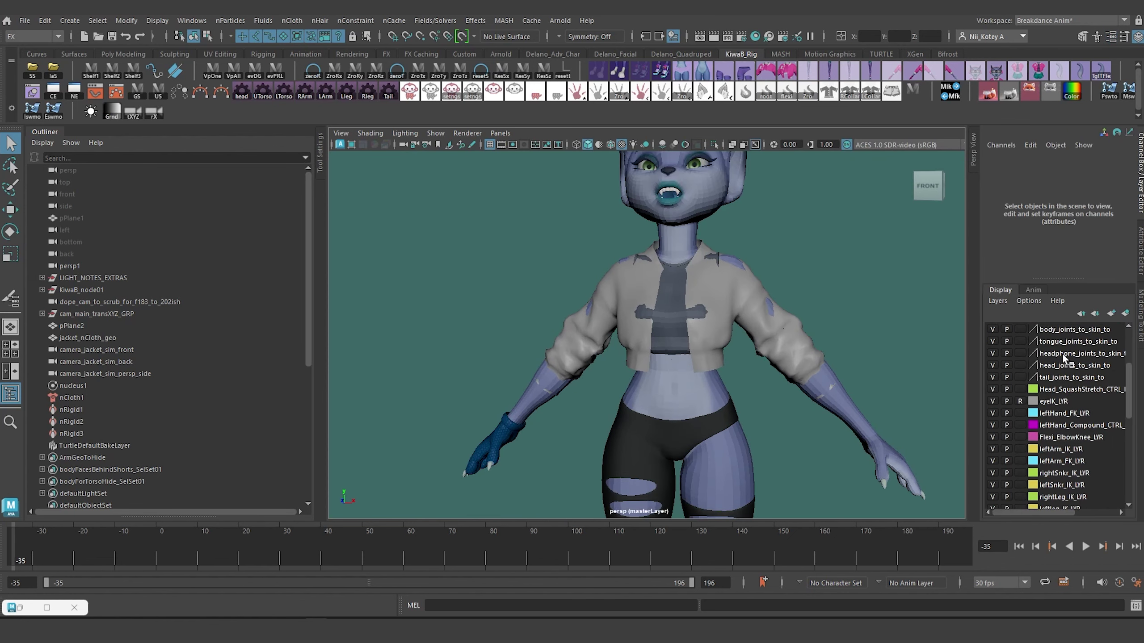
pyautogui.scroll(-5, 1064, 358)
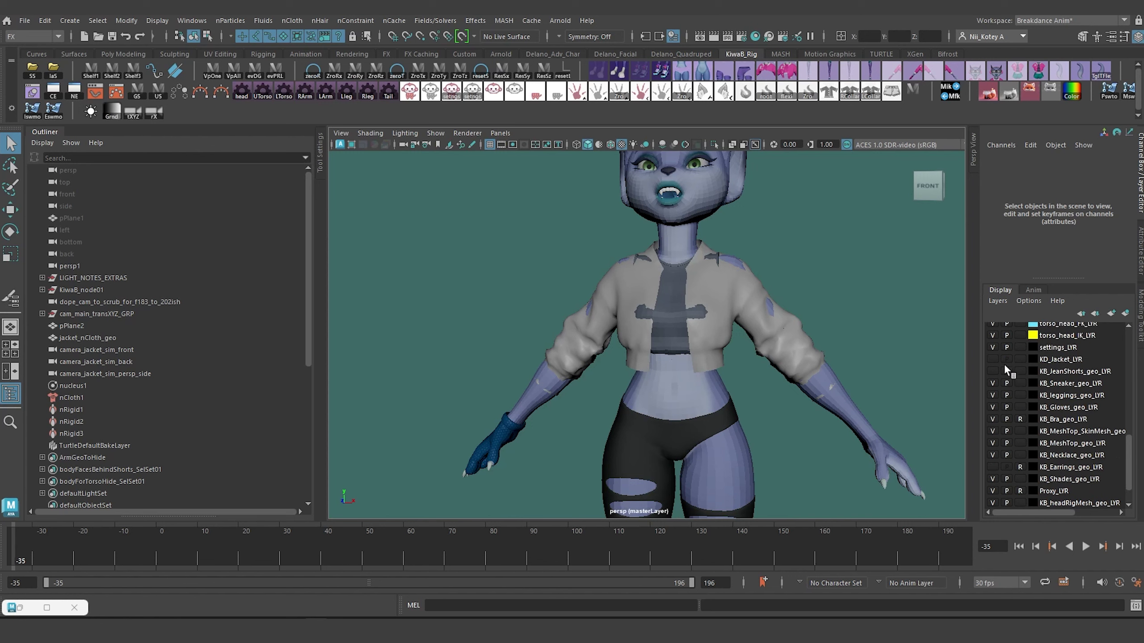
pyautogui.click(993, 360)
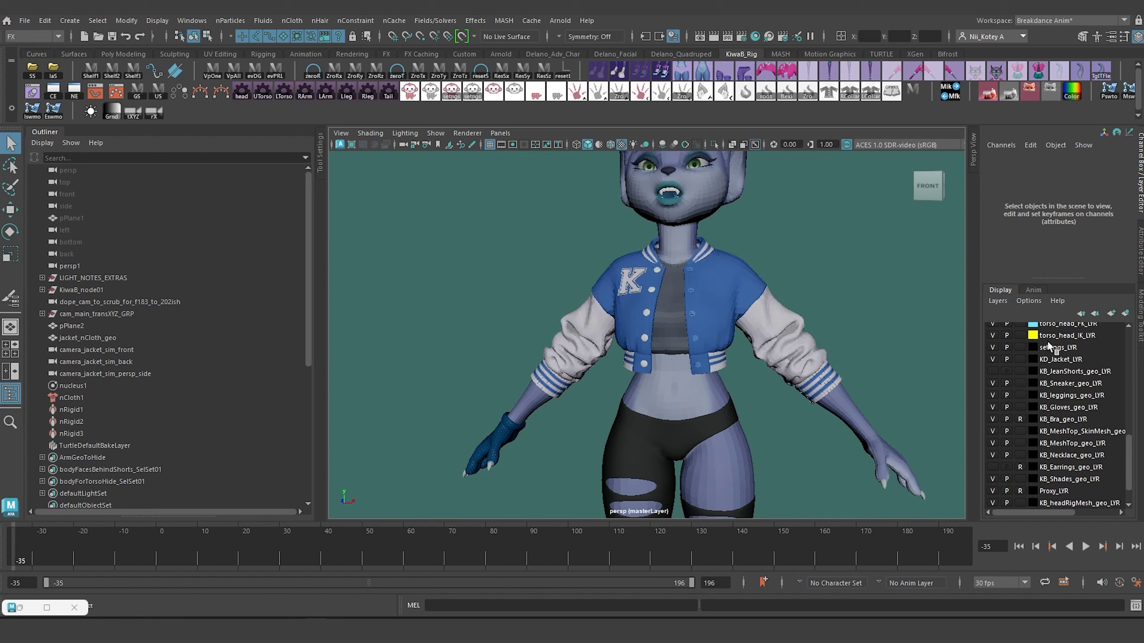
pyautogui.scroll(10, 579, 263)
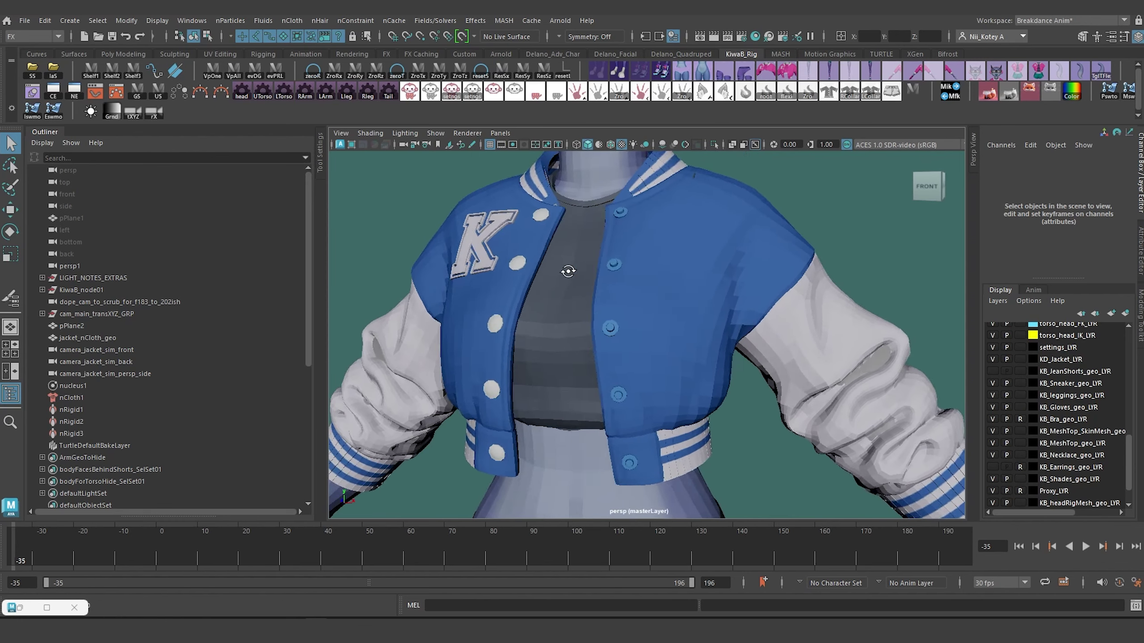
pyautogui.keyDown('alt'); pyautogui.moveTo(568, 271); pyautogui.dragTo(622, 286); pyautogui.keyUp('alt')
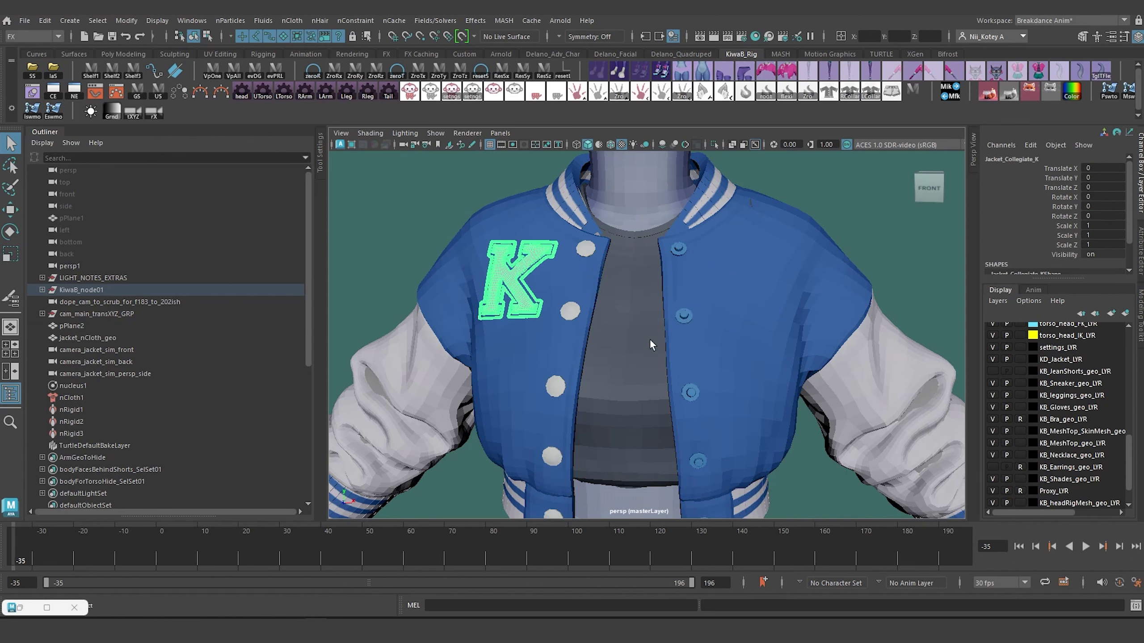
pyautogui.keyDown('alt'); pyautogui.moveTo(649, 339); pyautogui.dragTo(818, 341); pyautogui.keyUp('alt')
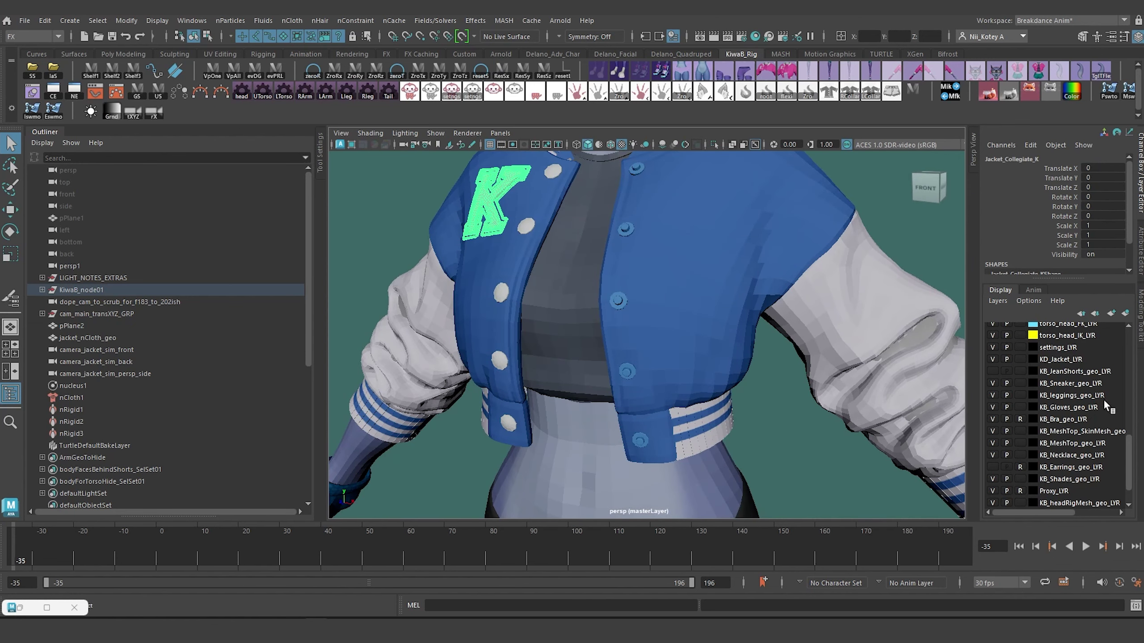
# Step: Select all KD_Jacket_LYR objects plus nCloth1 and isolate them in the viewport
pyautogui.click(1067, 359)
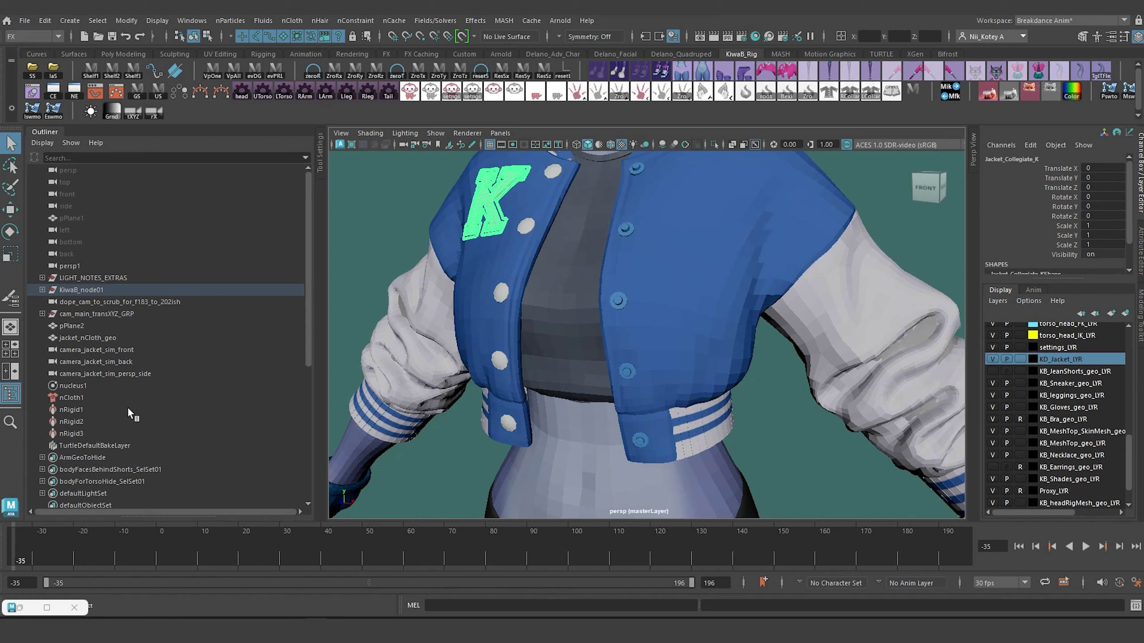
pyautogui.scroll(-3, 130, 410)
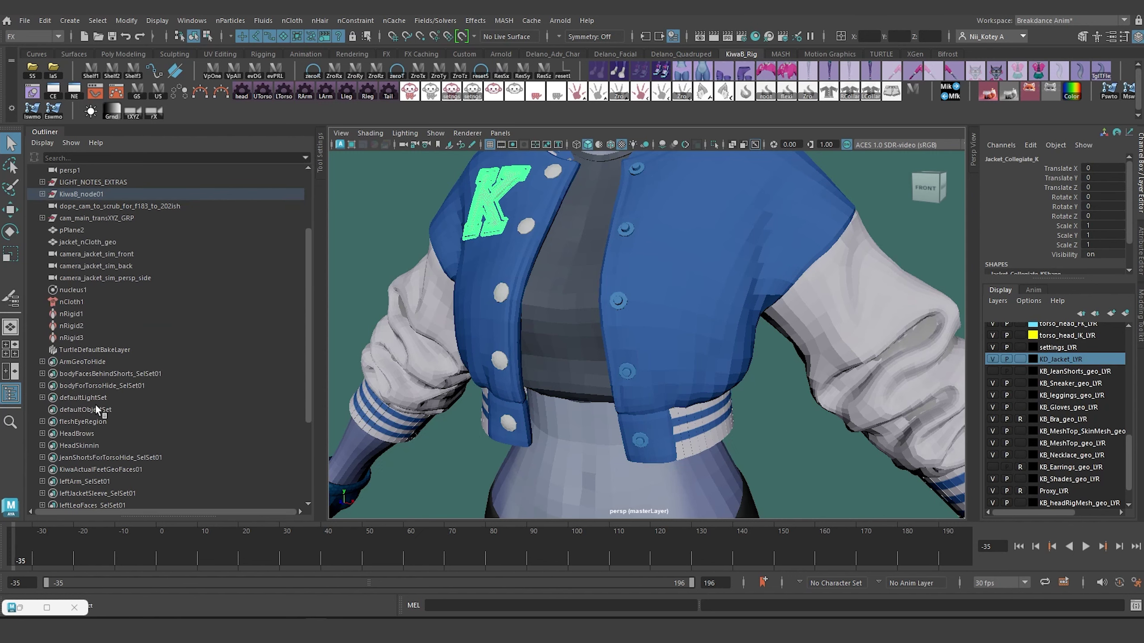
pyautogui.click(80, 308)
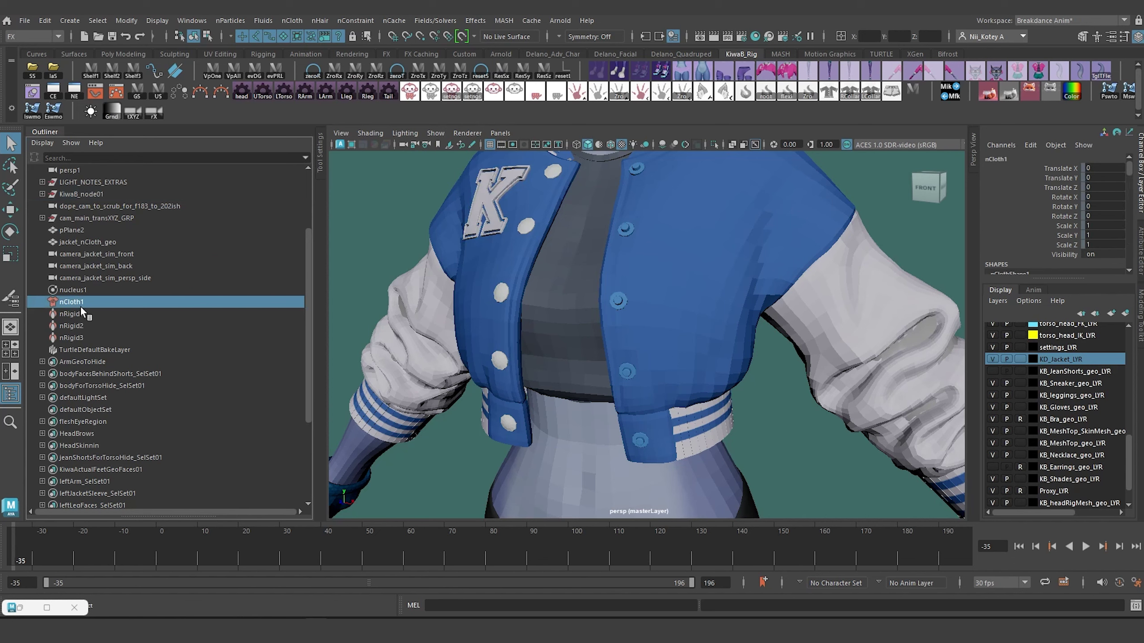
pyautogui.rightClick(1062, 363)
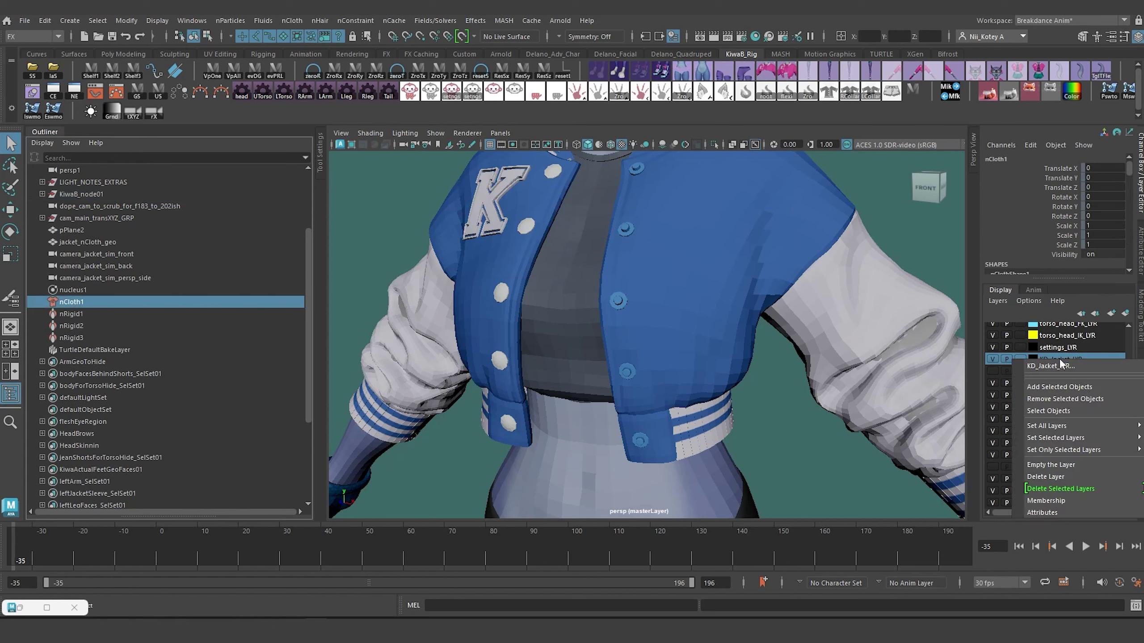
pyautogui.click(1048, 410)
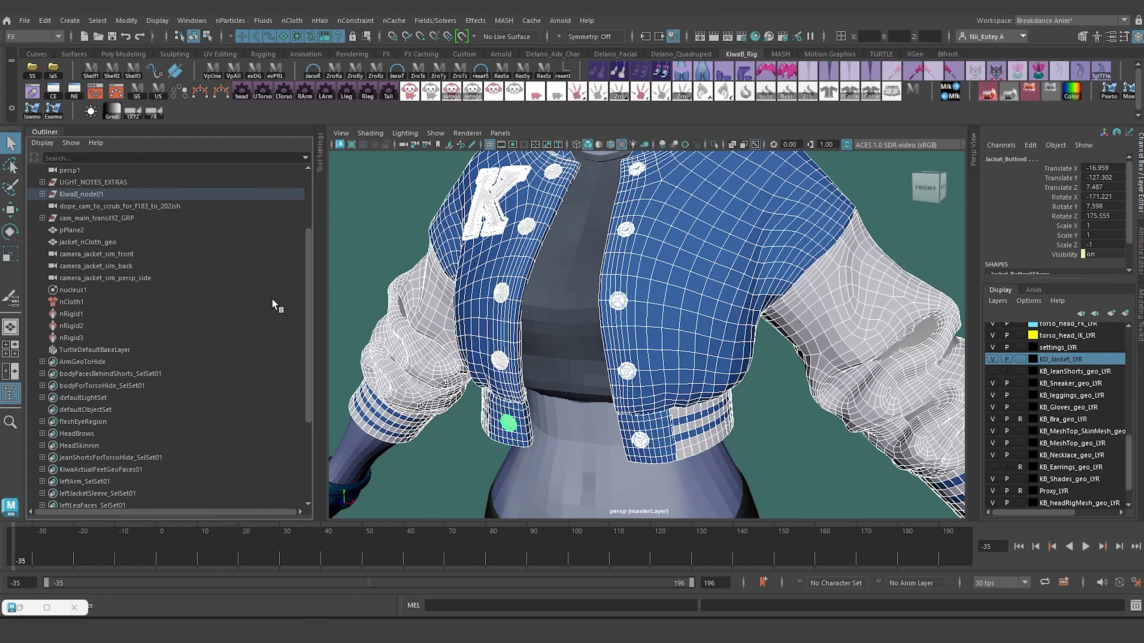
pyautogui.click(76, 304)
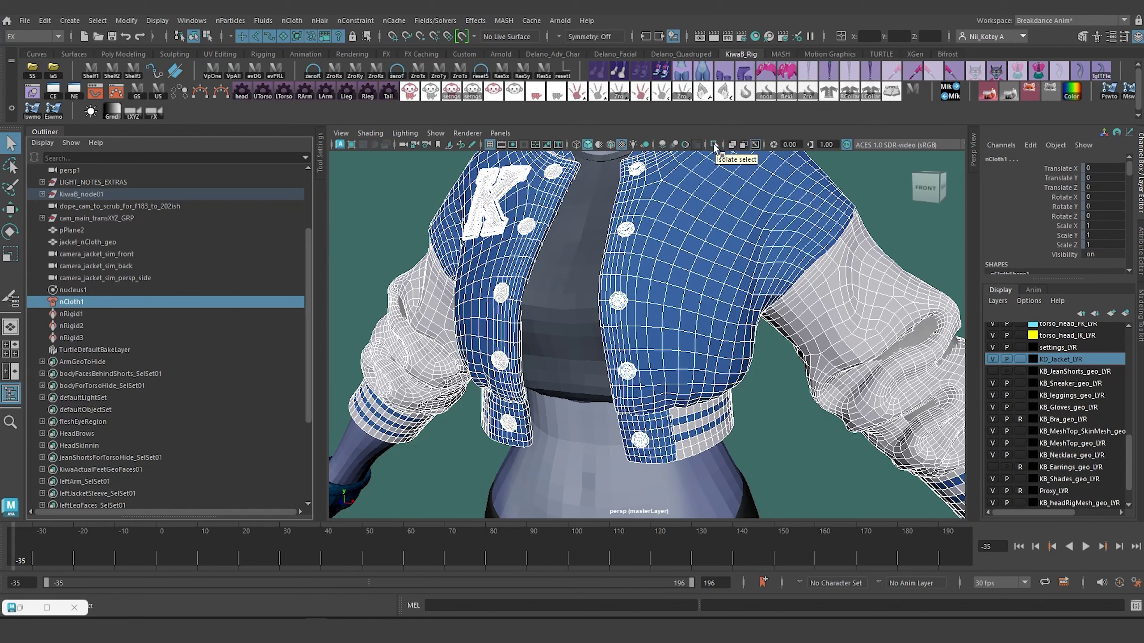
pyautogui.click(713, 146)
pyautogui.keyDown('alt'); pyautogui.moveTo(650, 303); pyautogui.dragTo(704, 326); pyautogui.keyUp('alt')
# Step: Select nCloth1 to show its attributes and switch the viewport to wireframe
pyautogui.click(725, 502)
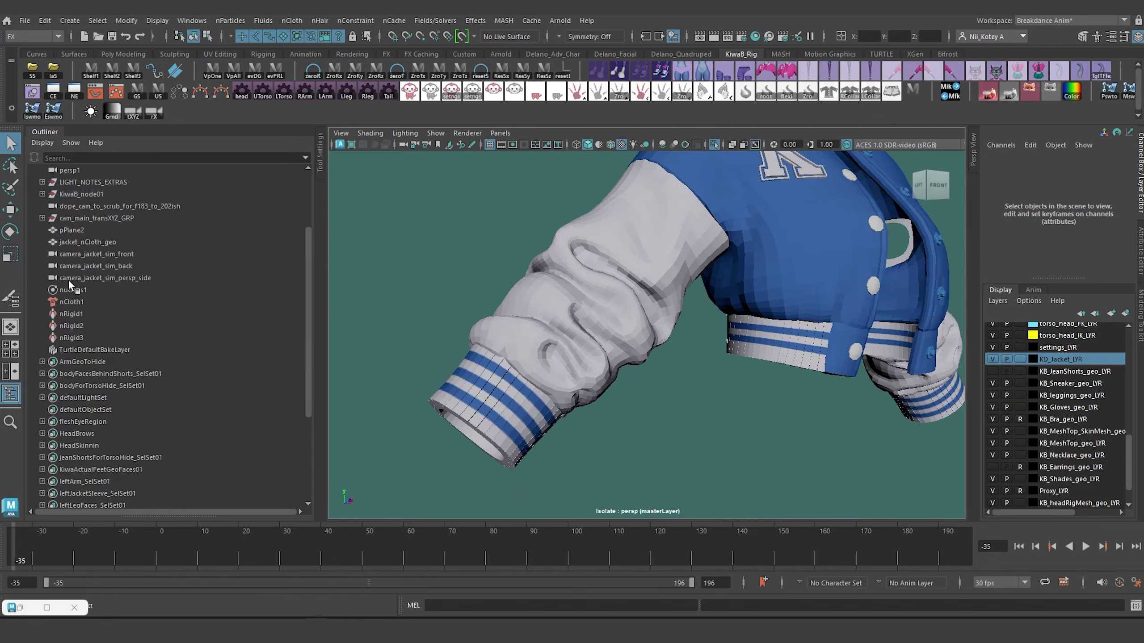
pyautogui.click(70, 303)
pyautogui.click(931, 185)
pyautogui.scroll(3, 677, 401)
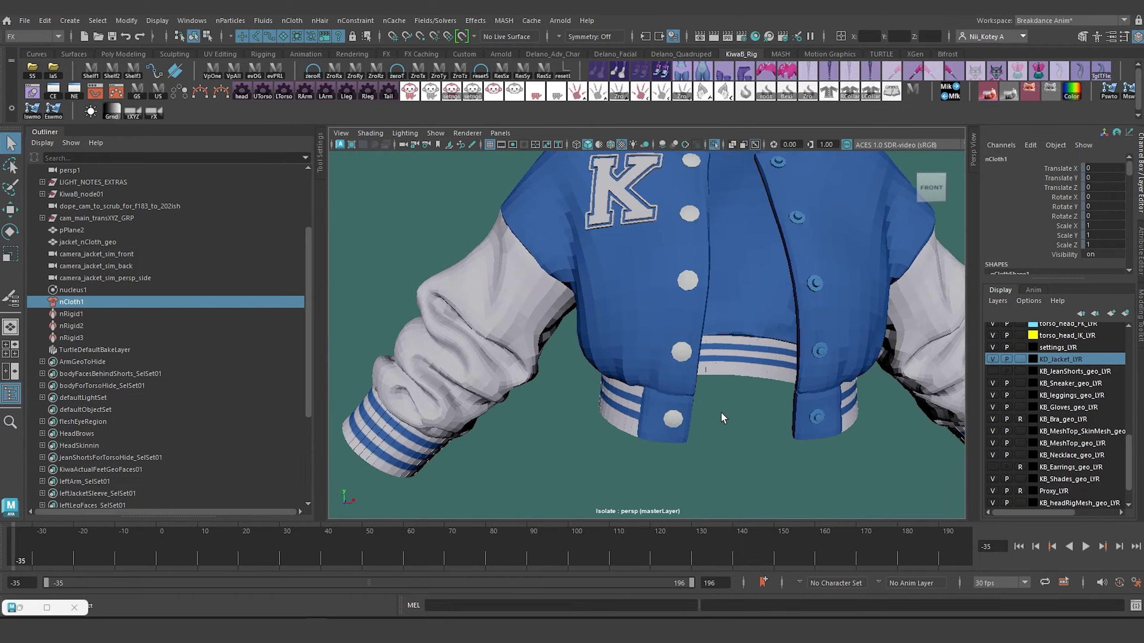
pyautogui.press('4')
pyautogui.keyDown('alt'); pyautogui.moveTo(724, 374); pyautogui.dragTo(627, 383); pyautogui.keyUp('alt')
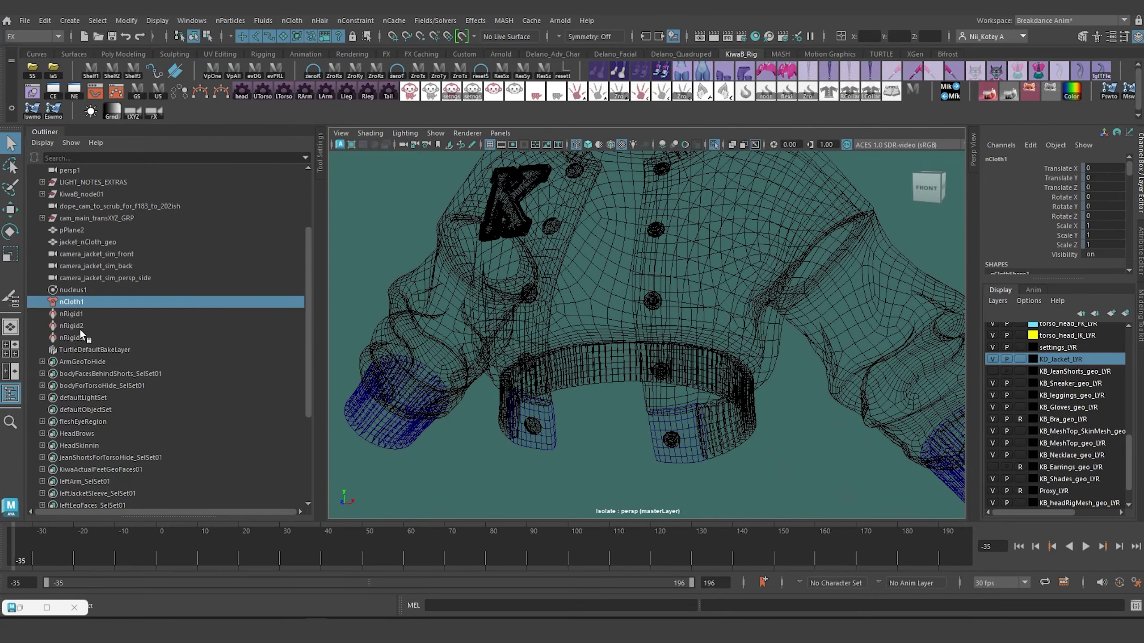
# Step: Add jacket_nCloth_geo to the isolated view and clear the selection
pyautogui.click(87, 244)
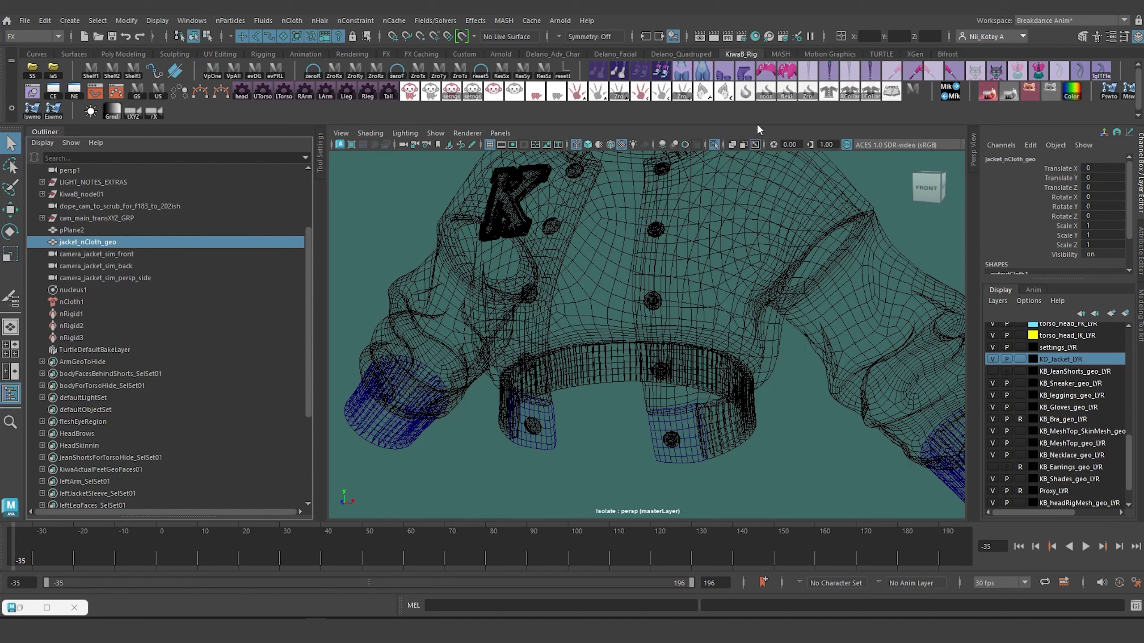
pyautogui.rightClick(715, 144)
pyautogui.click(753, 198)
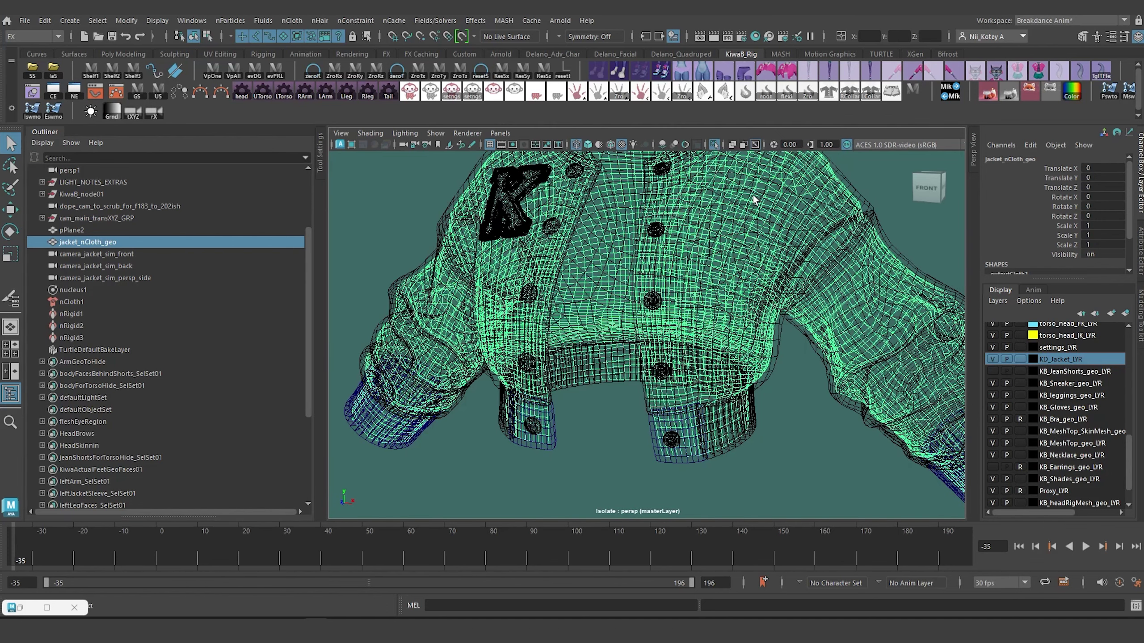
pyautogui.click(630, 454)
pyautogui.keyDown('alt'); pyautogui.moveTo(630, 454); pyautogui.dragTo(625, 433); pyautogui.keyUp('alt')
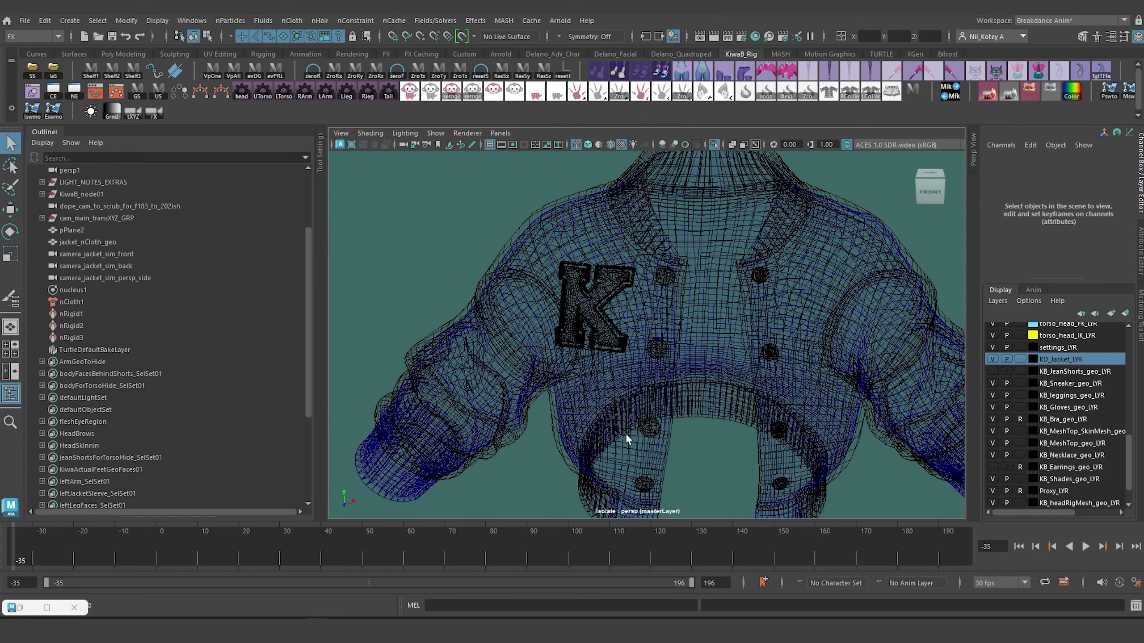
# Step: Switch to textured shaded display and select Jacket_main together with jacket_nCloth_geo
pyautogui.press('5')
pyautogui.keyDown('alt'); pyautogui.moveTo(665, 358); pyautogui.dragTo(723, 299); pyautogui.keyUp('alt')
pyautogui.press('6')
pyautogui.click(669, 340)
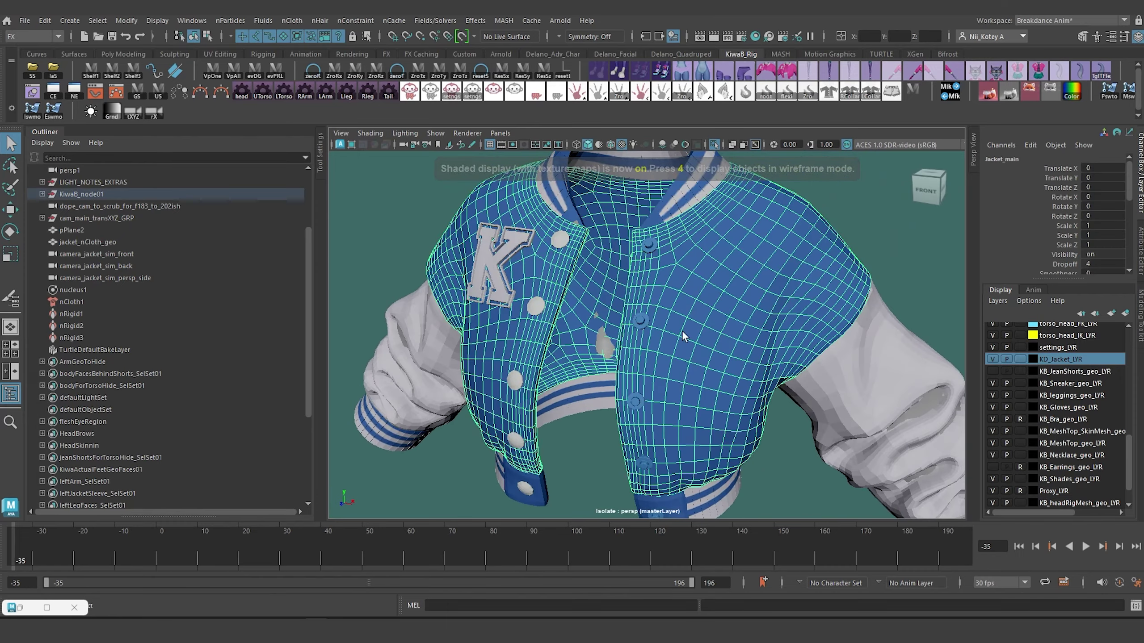
pyautogui.moveTo(669, 340)
pyautogui.keyDown('alt'); pyautogui.mouseDown()
pyautogui.moveTo(757, 326)
pyautogui.moveTo(675, 338)
pyautogui.mouseUp(); pyautogui.keyUp('alt')
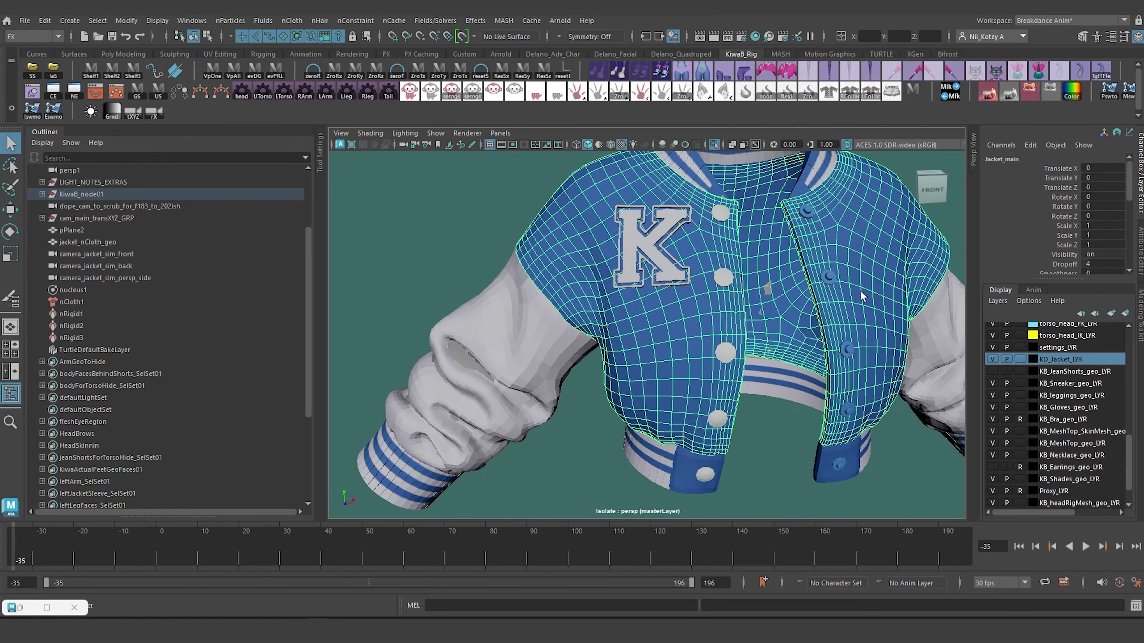
pyautogui.keyDown('alt'); pyautogui.moveTo(680, 389); pyautogui.dragTo(583, 361); pyautogui.keyUp('alt')
pyautogui.click(88, 242)
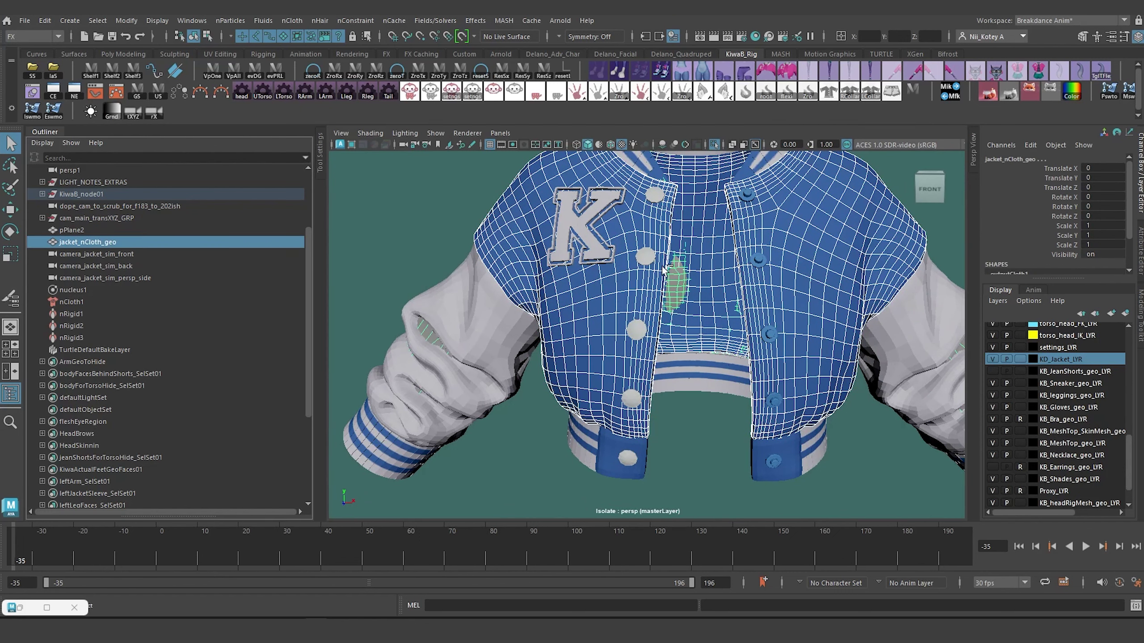
pyautogui.click(34, 37)
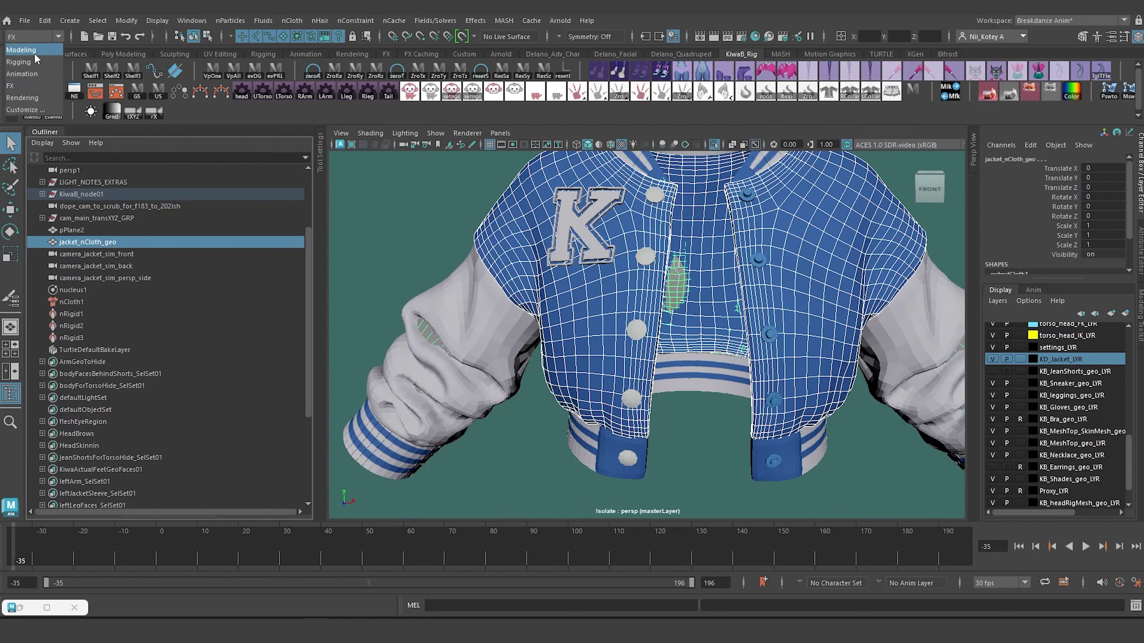
# Step: Open the Rigging Deform > Wrap options, with Auto weight threshold on and Exclusive bind off
pyautogui.click(18, 61)
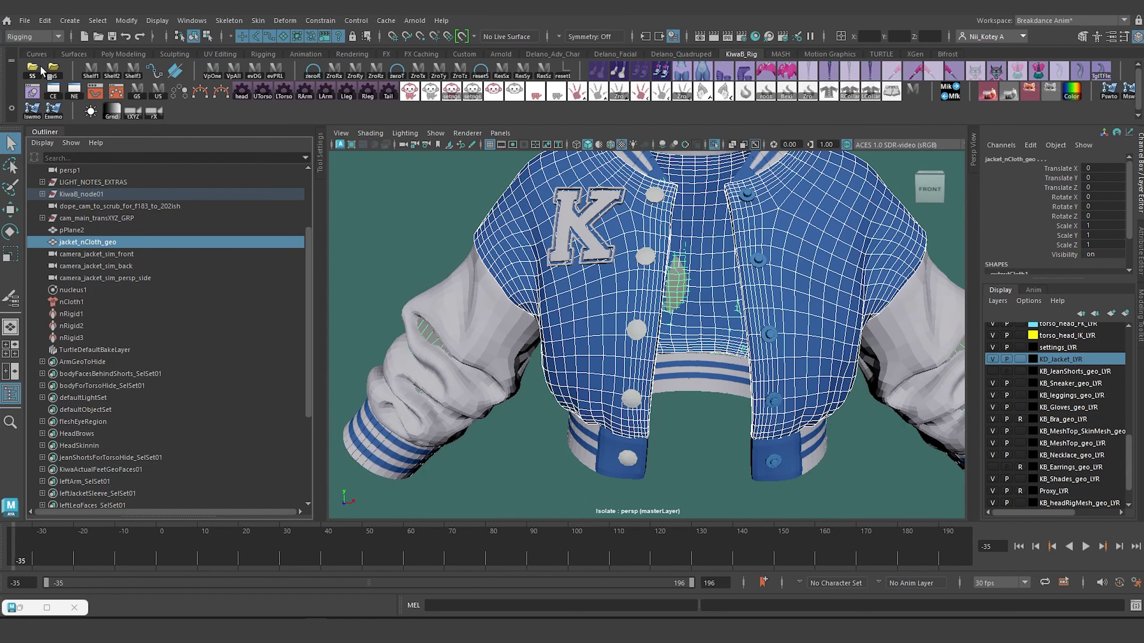
pyautogui.click(287, 22)
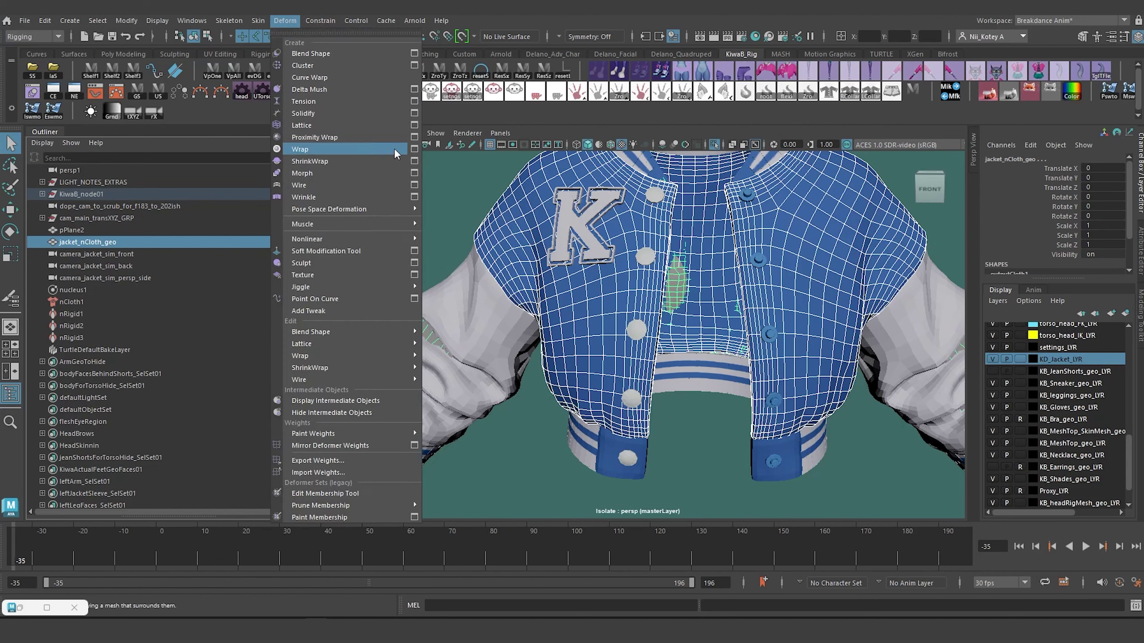
pyautogui.click(414, 149)
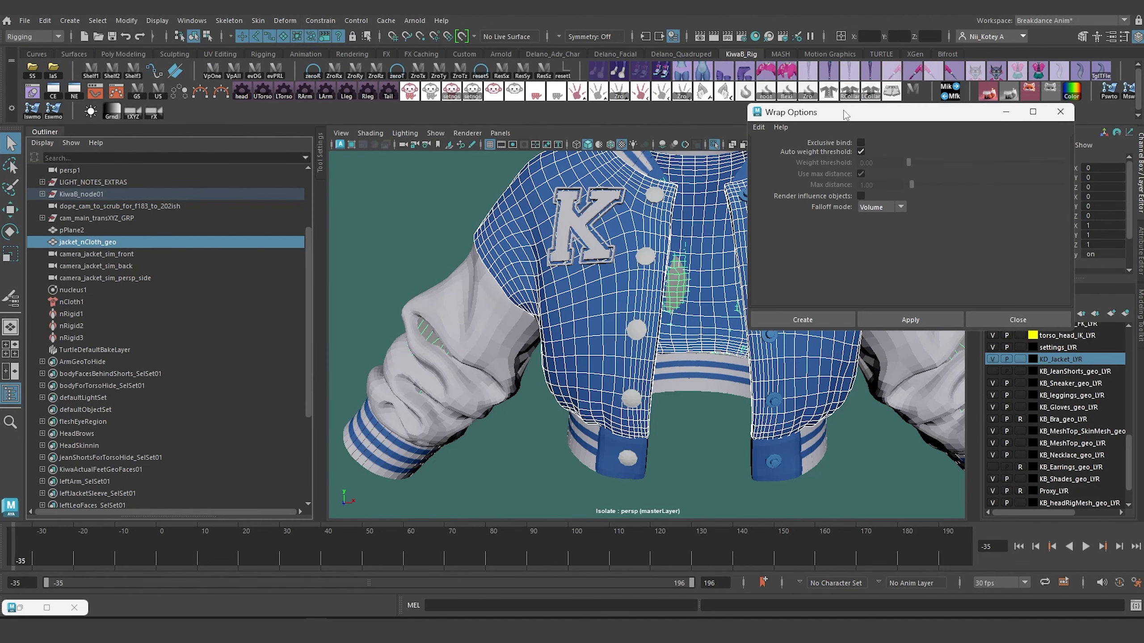
pyautogui.moveTo(847, 114); pyautogui.dragTo(234, 113)
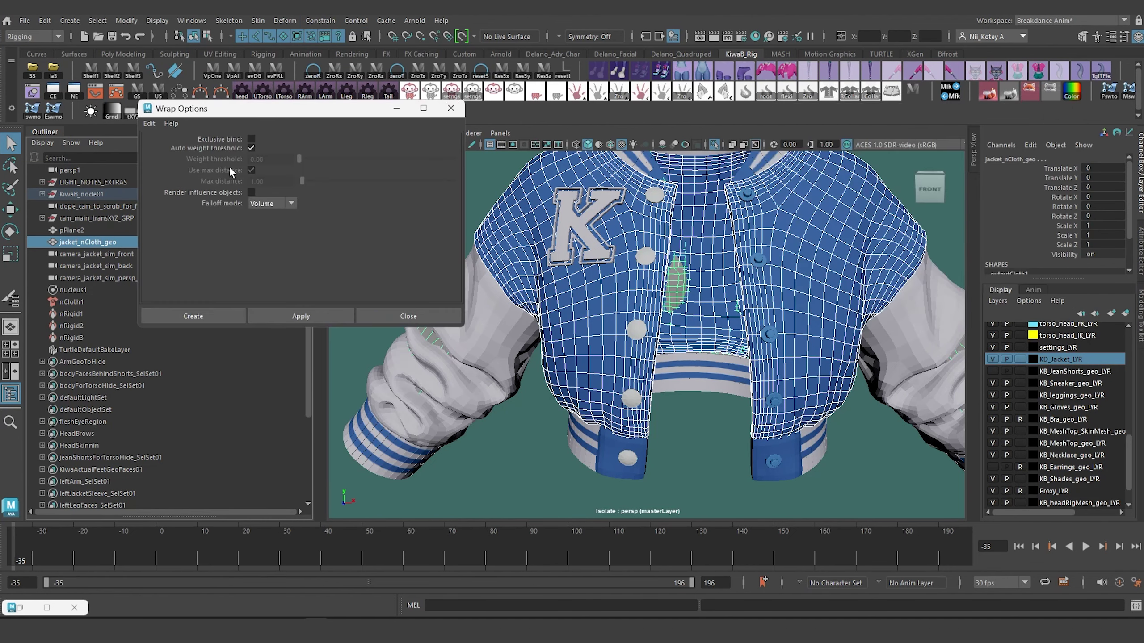
pyautogui.click(149, 124)
pyautogui.click(154, 136)
# Step: Wrap Jacket_main onto the nCloth mesh and play the simulation to about frame -10
pyautogui.click(311, 320)
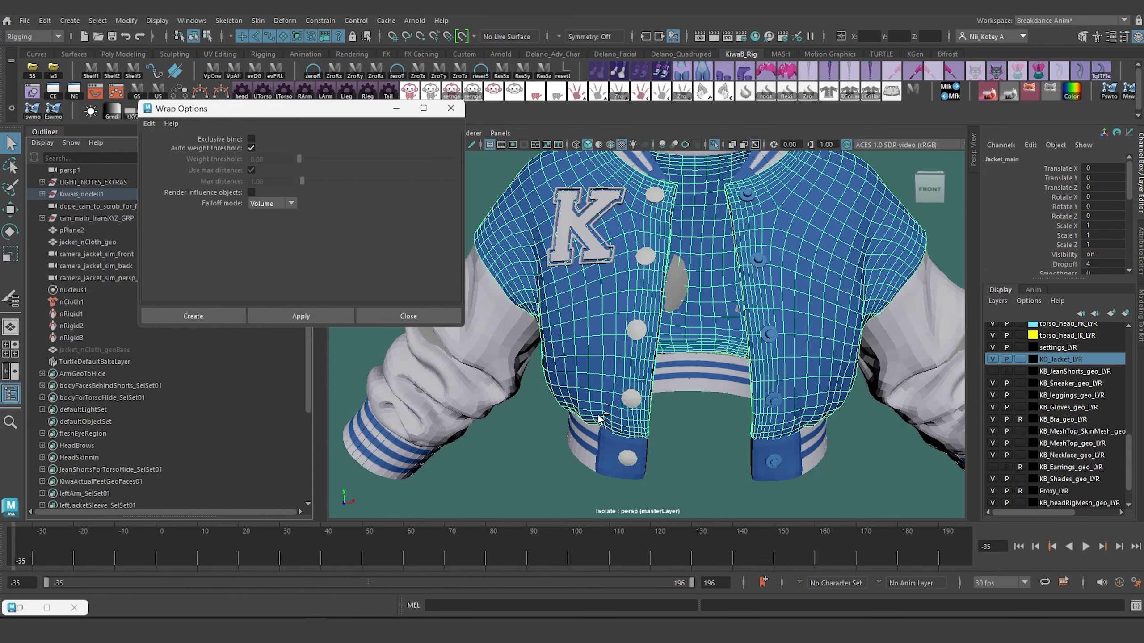
pyautogui.keyDown('alt'); pyautogui.moveTo(589, 416); pyautogui.dragTo(636, 463); pyautogui.keyUp('alt')
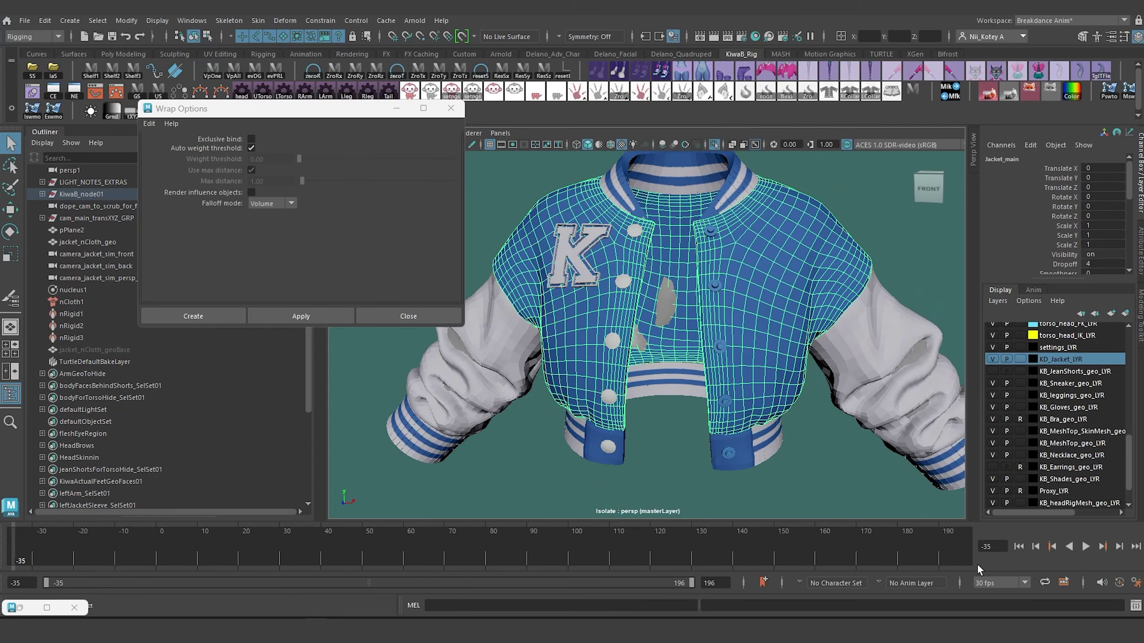
pyautogui.click(1085, 547)
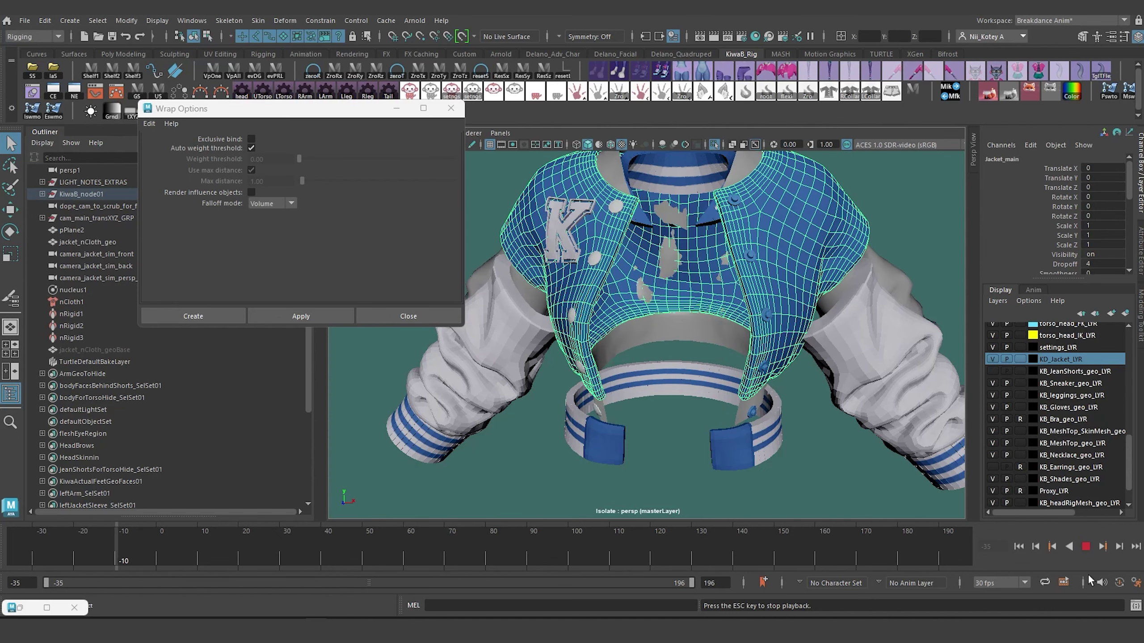
pyautogui.press('Escape')
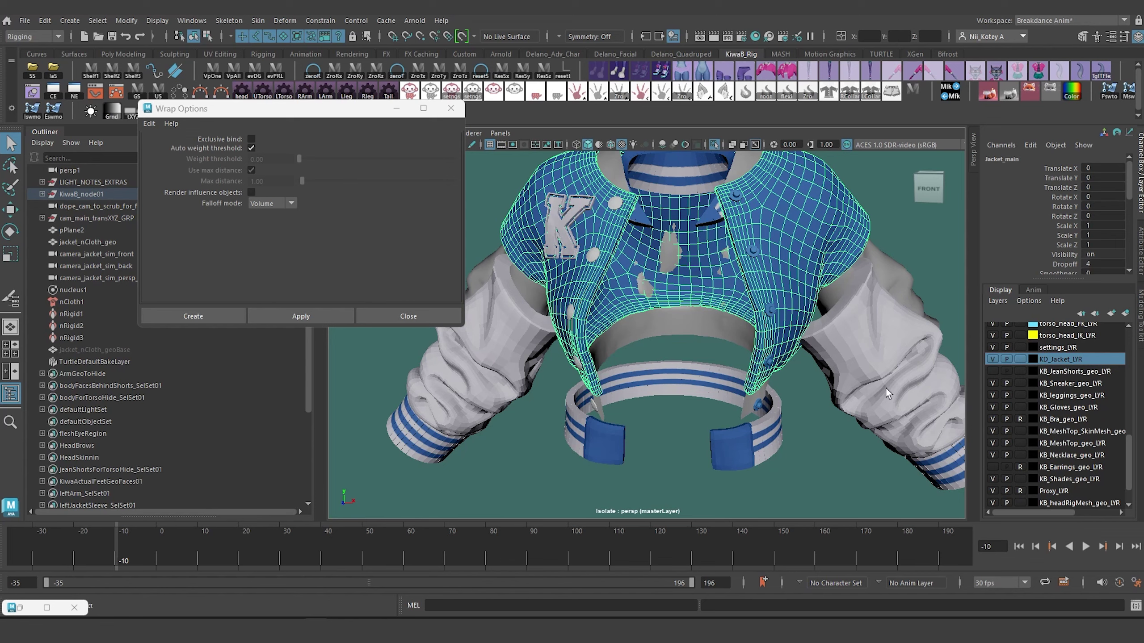
# Step: Rewind to the first frame and wrap the collar ribbing and bottom panel onto jacket_nCloth_geo
pyautogui.click(1018, 547)
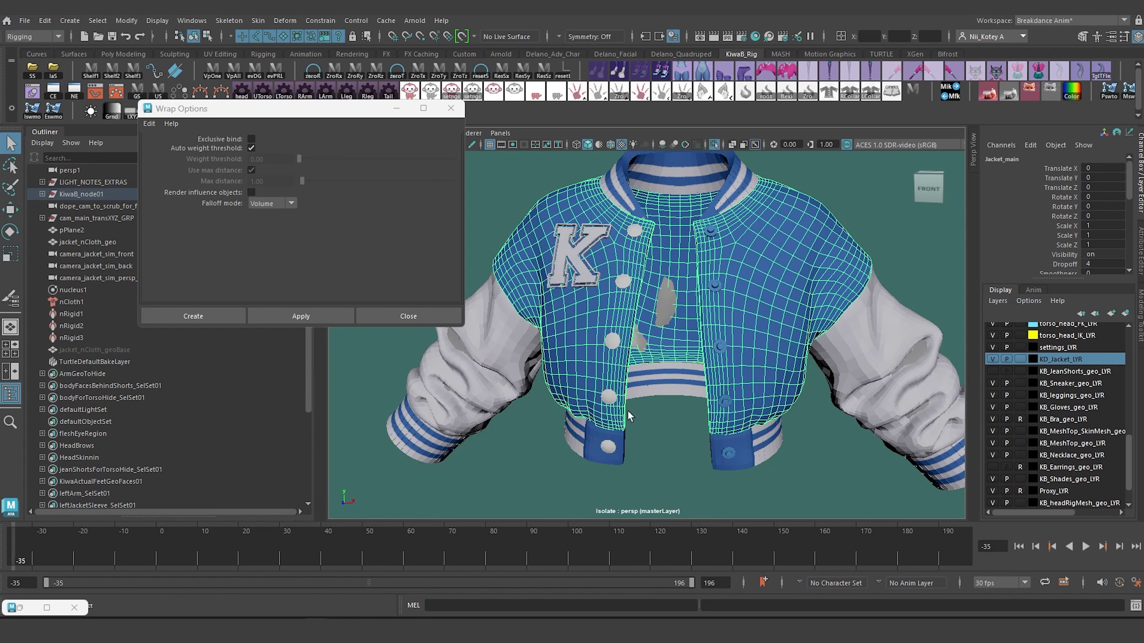
pyautogui.keyDown('alt'); pyautogui.moveTo(751, 315); pyautogui.dragTo(744, 283); pyautogui.keyUp('alt')
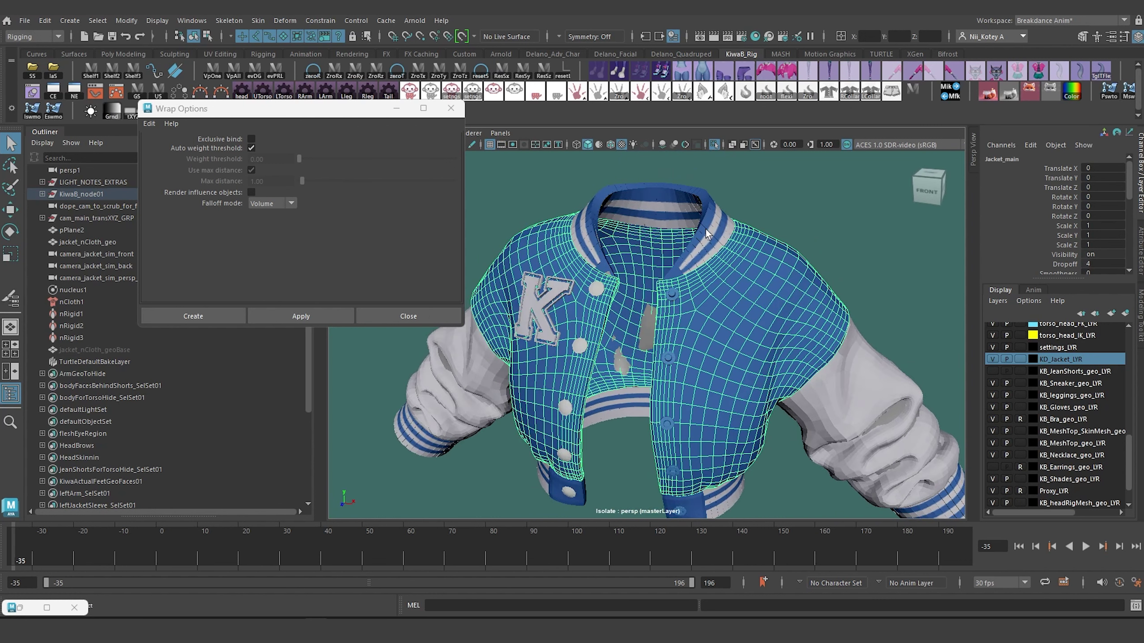
pyautogui.click(707, 231)
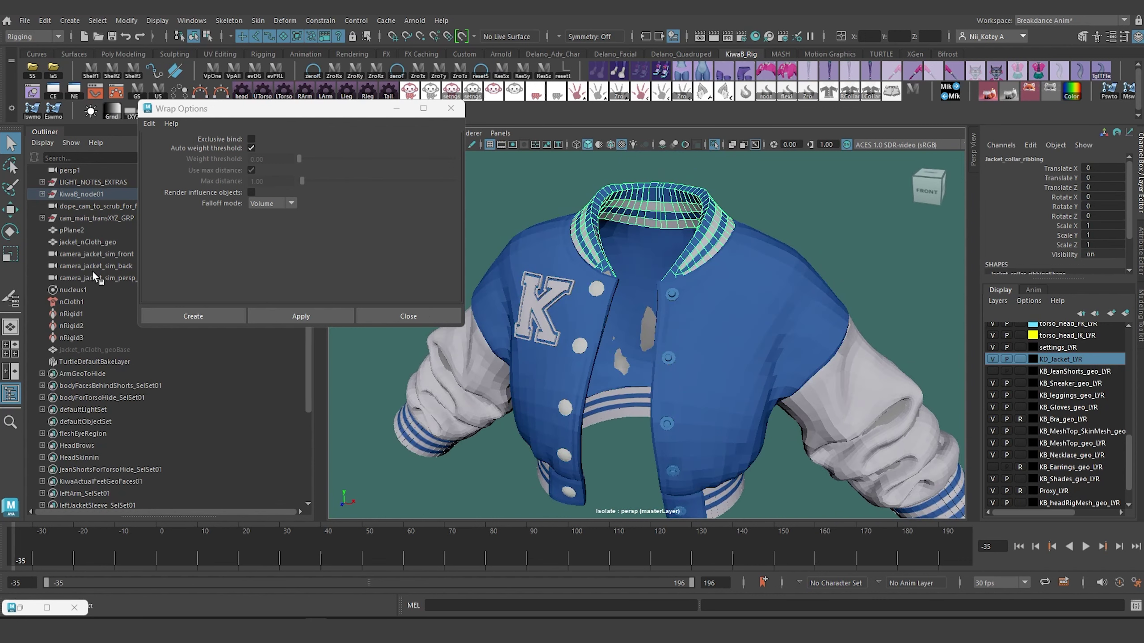
pyautogui.keyDown('ctrl'); pyautogui.click(96, 242); pyautogui.keyUp('ctrl')
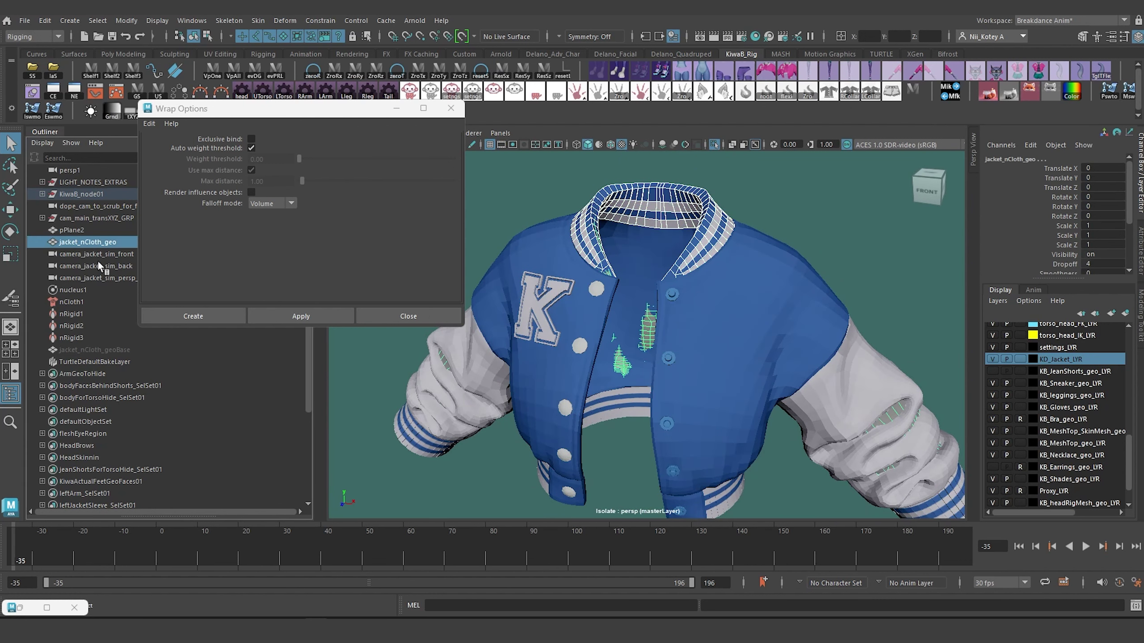
pyautogui.click(301, 316)
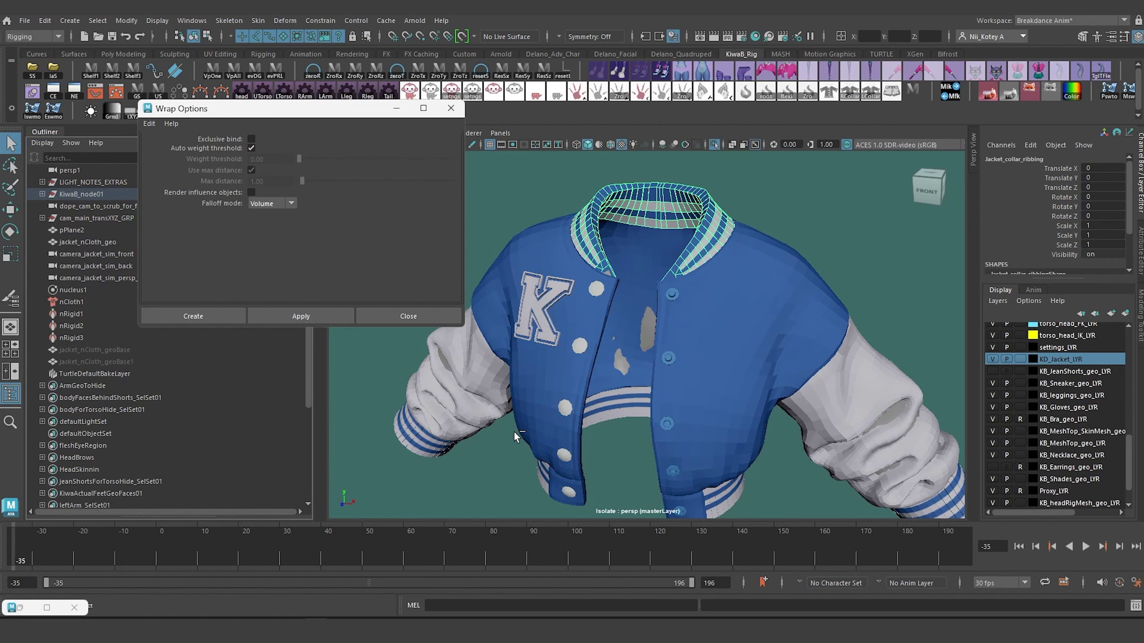
pyautogui.keyDown('alt'); pyautogui.moveTo(513, 432); pyautogui.dragTo(751, 382); pyautogui.keyUp('alt')
pyautogui.click(707, 410)
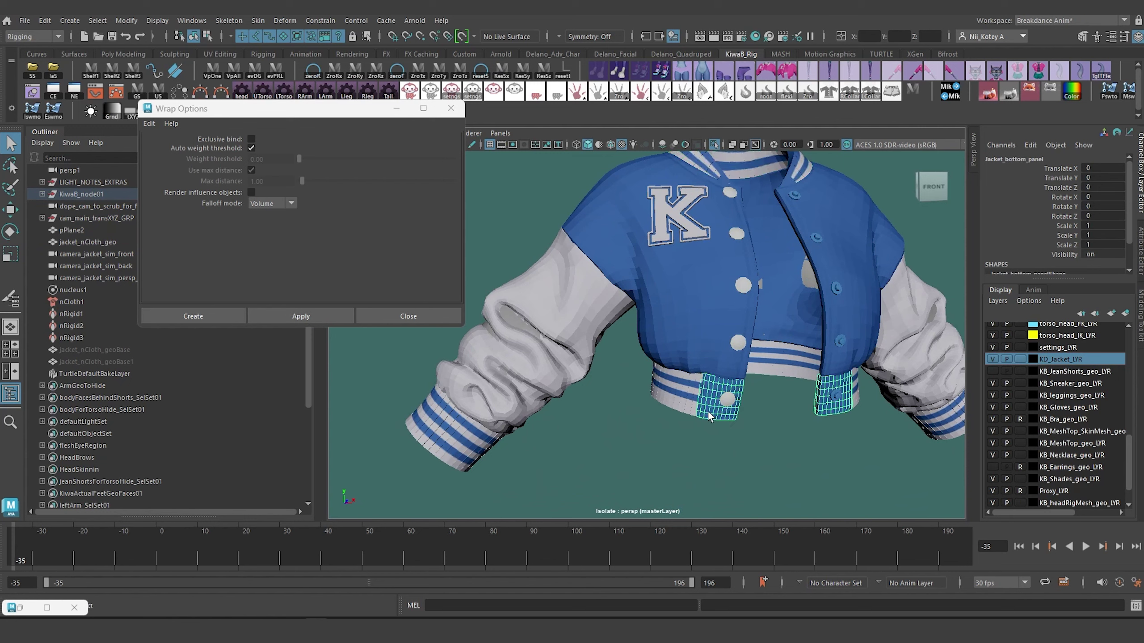
pyautogui.keyDown('ctrl'); pyautogui.click(85, 242); pyautogui.keyUp('ctrl')
pyautogui.click(322, 319)
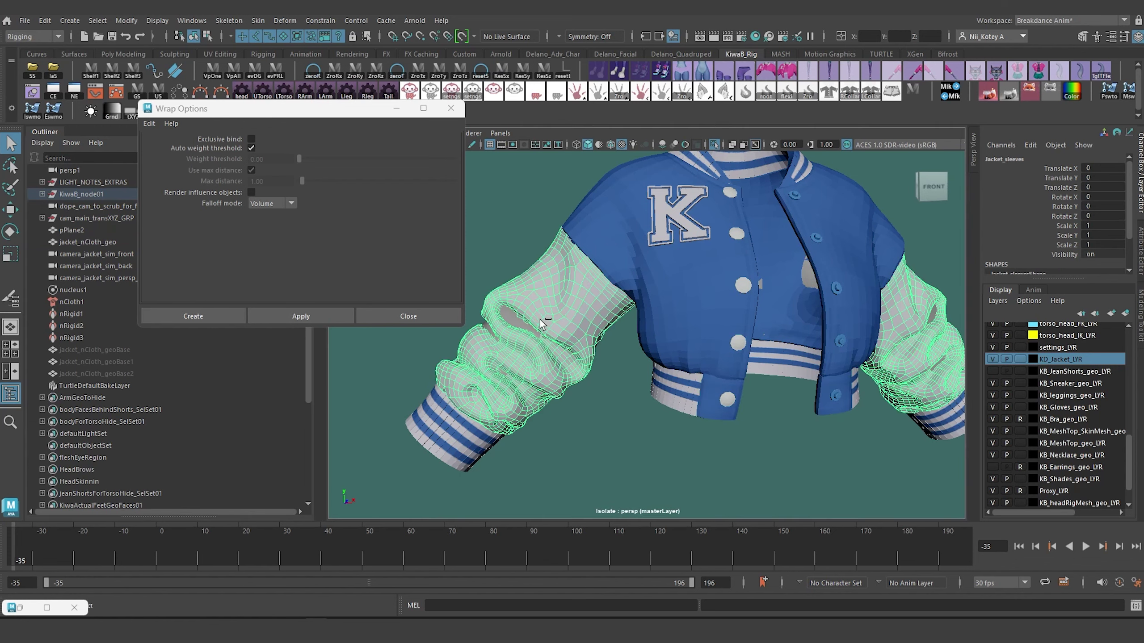
# Step: Wrap the sleeves and the cuff ribbing onto jacket_nCloth_geo
pyautogui.keyDown('ctrl'); pyautogui.click(76, 243); pyautogui.keyUp('ctrl')
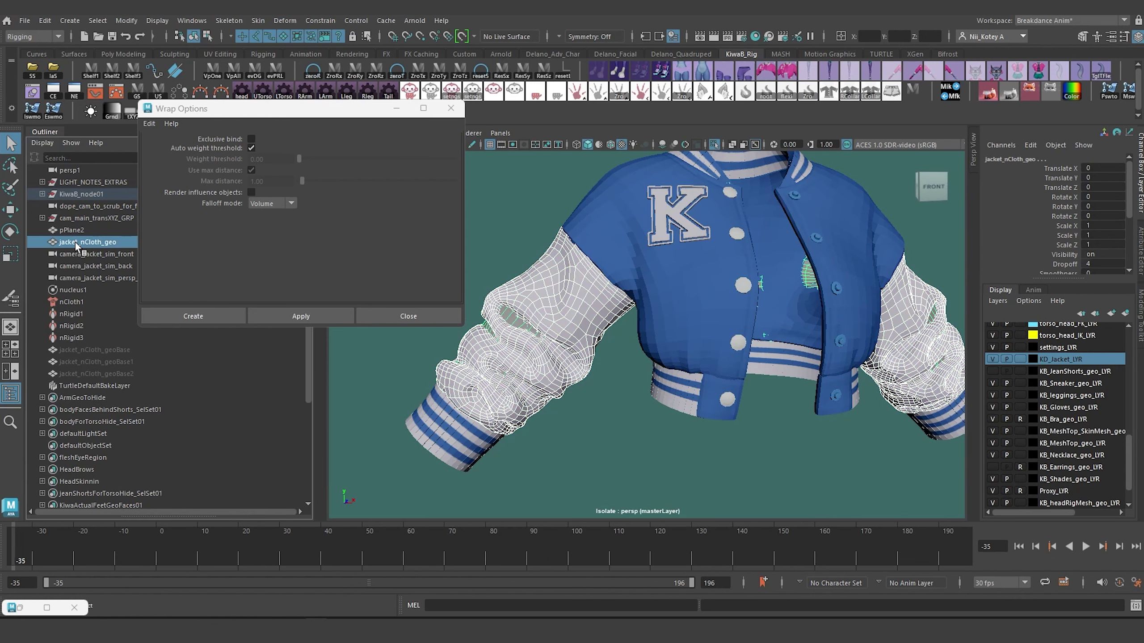
pyautogui.click(313, 315)
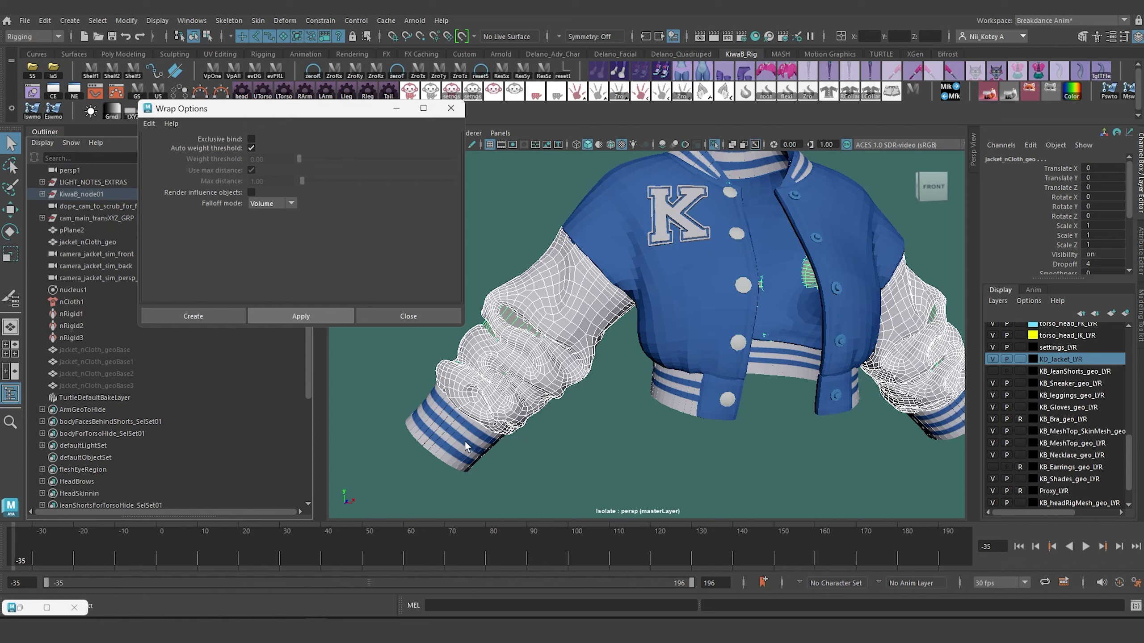
pyautogui.click(501, 441)
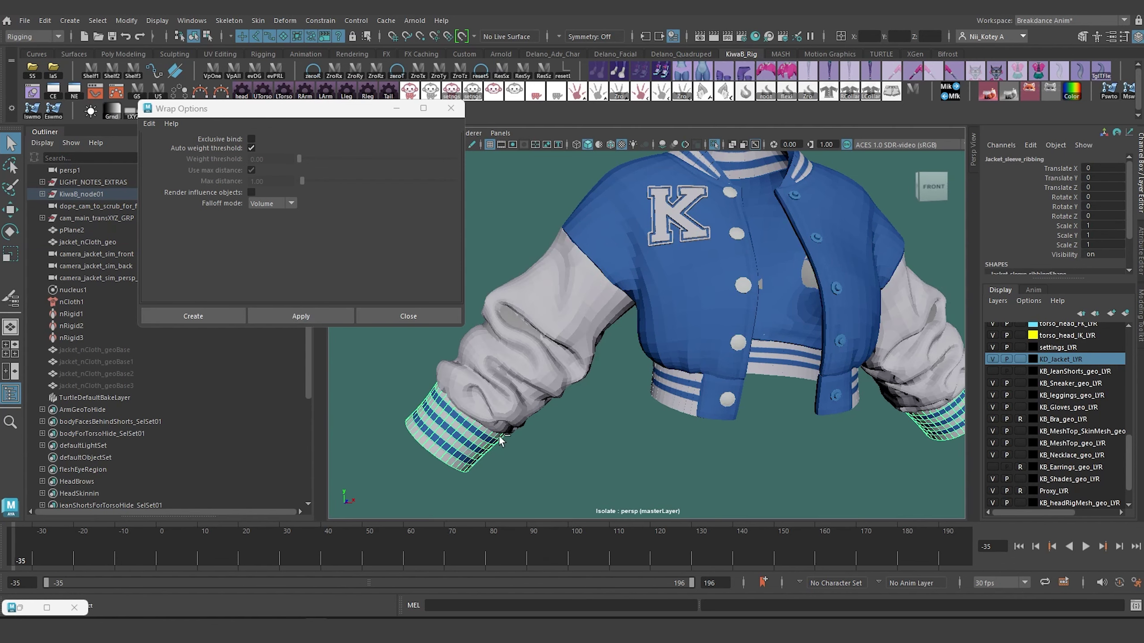
pyautogui.keyDown('ctrl'); pyautogui.click(70, 242); pyautogui.keyUp('ctrl')
pyautogui.click(318, 315)
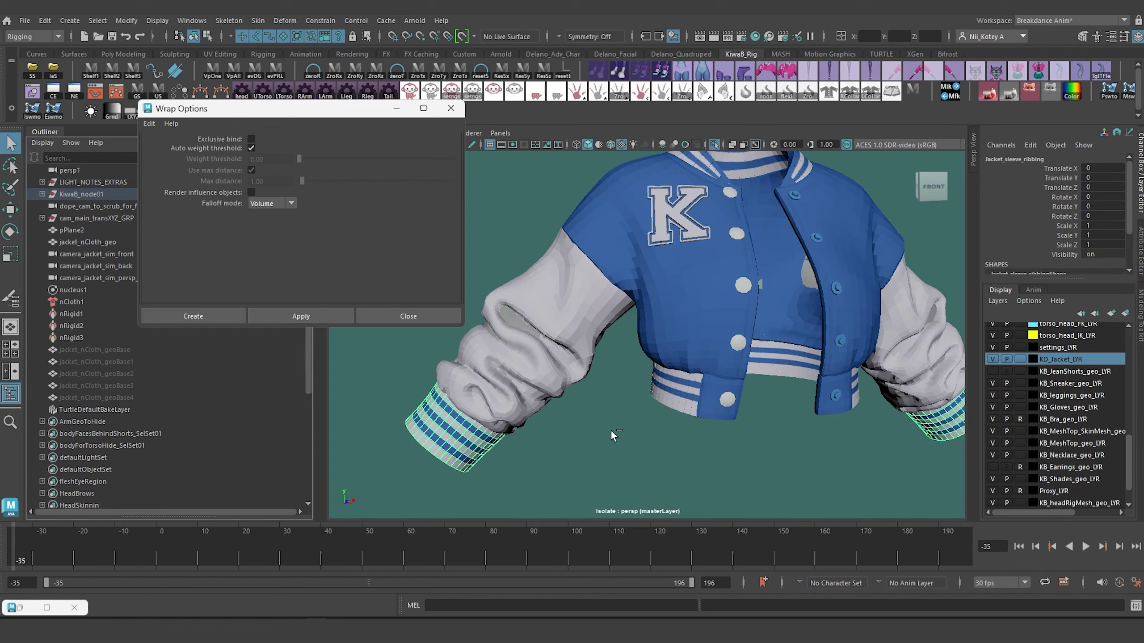
# Step: Select Jacket_sleeves, isolate them in the perspective view and frame the cuff ring
pyautogui.keyDown('alt'); pyautogui.moveTo(611, 429); pyautogui.dragTo(631, 342); pyautogui.keyUp('alt')
pyautogui.click(634, 318)
pyautogui.keyDown('alt'); pyautogui.moveTo(631, 342); pyautogui.dragTo(645, 338, button='middle'); pyautogui.keyUp('alt')
pyautogui.keyDown('alt'); pyautogui.moveTo(645, 338); pyautogui.dragTo(665, 279); pyautogui.keyUp('alt')
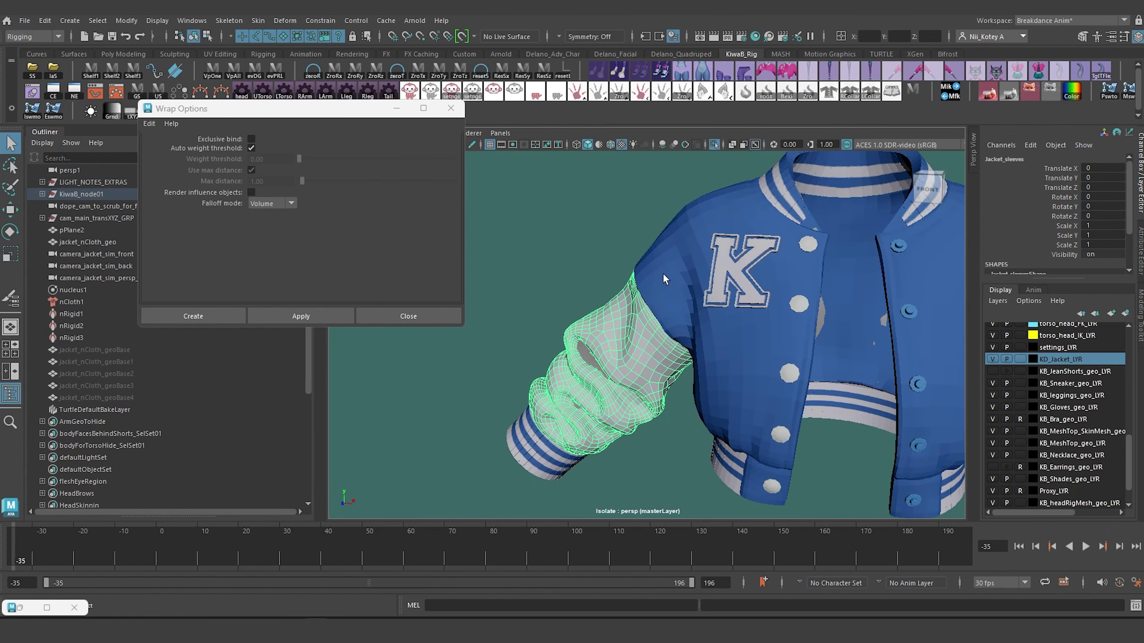
pyautogui.click(716, 144)
pyautogui.click(716, 144)
pyautogui.press('f')
pyautogui.scroll(2, 649, 320)
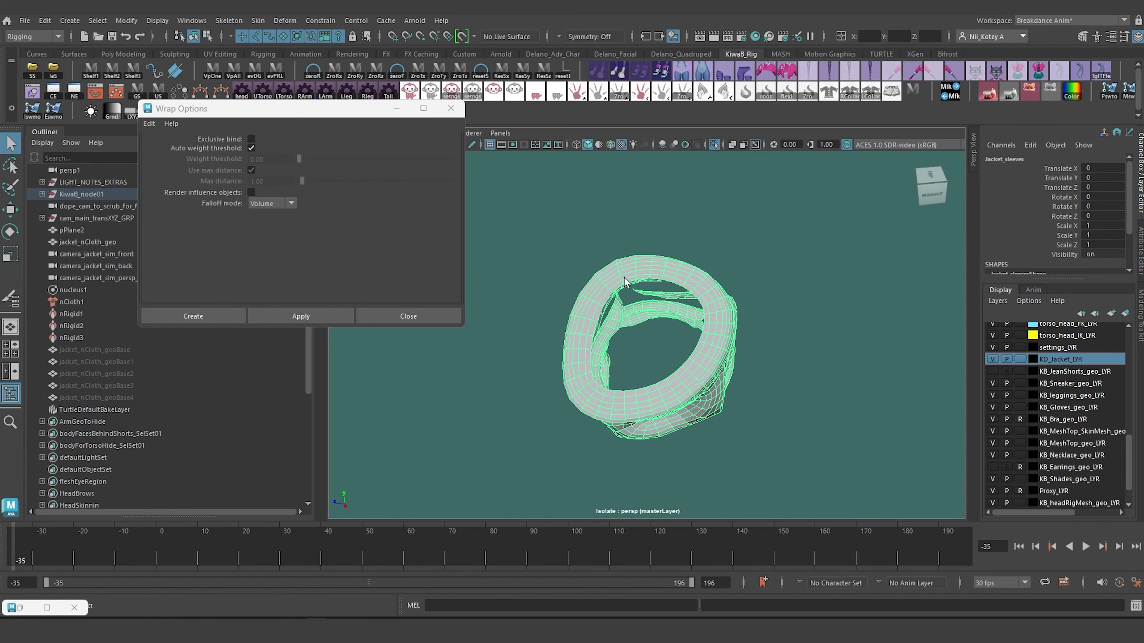
pyautogui.keyDown('alt'); pyautogui.moveTo(633, 280); pyautogui.dragTo(615, 320); pyautogui.keyUp('alt')
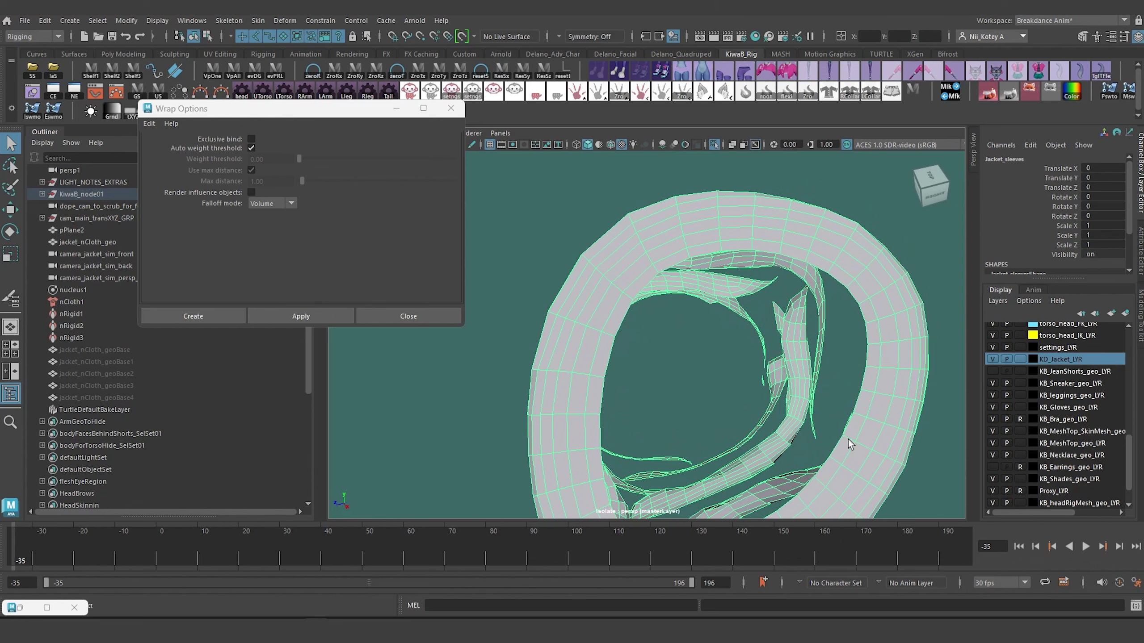
pyautogui.moveTo(655, 314)
pyautogui.keyDown('alt'); pyautogui.mouseDown()
pyautogui.moveTo(706, 216)
pyautogui.moveTo(685, 230)
pyautogui.moveTo(653, 301)
pyautogui.moveTo(671, 314)
pyautogui.moveTo(661, 301)
pyautogui.mouseUp(); pyautogui.keyUp('alt')
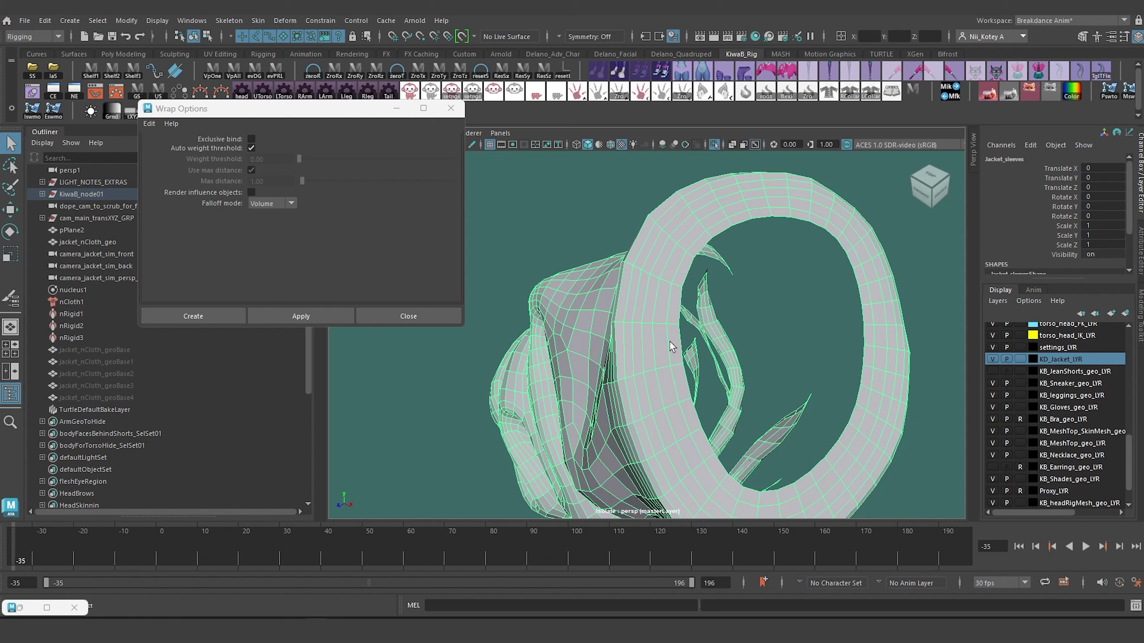
# Step: Switch the sleeve to face mode and pick faces on the cuff rim
pyautogui.moveTo(673, 293); pyautogui.dragTo(671, 304, button='right')
pyautogui.click(677, 358)
pyautogui.click(673, 301)
pyautogui.keyDown('alt'); pyautogui.moveTo(689, 358); pyautogui.dragTo(793, 325); pyautogui.keyUp('alt')
pyautogui.scroll(-5, 609, 290)
pyautogui.scroll(5, 793, 325)
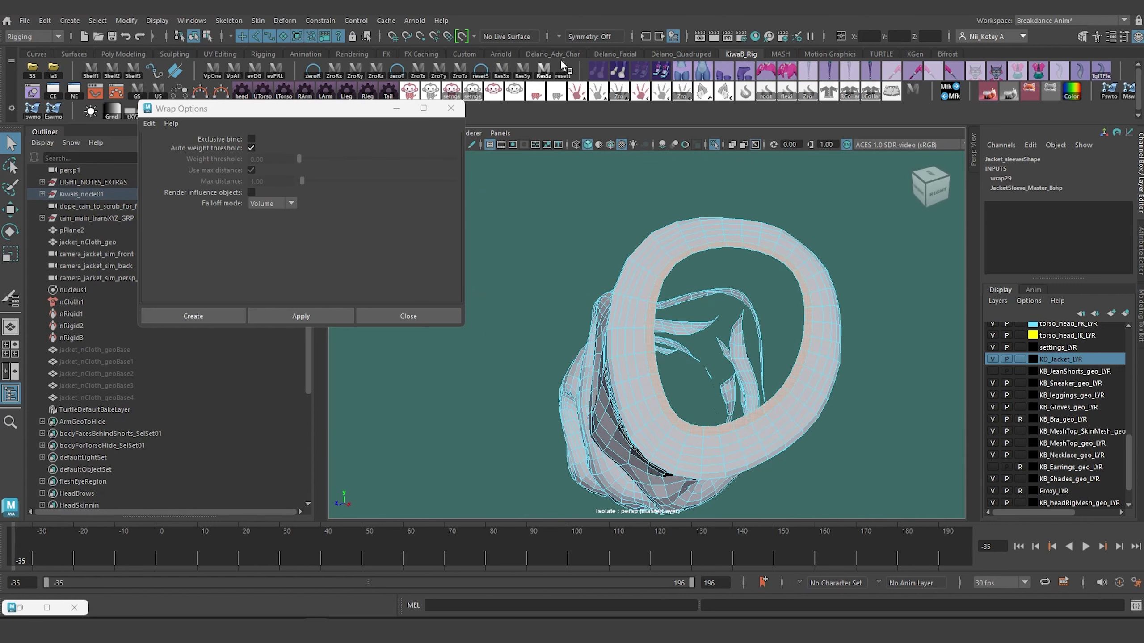
# Step: Set symmetry to Object X, pick a cuff-ring face and grow the selection around the rim
pyautogui.click(558, 36)
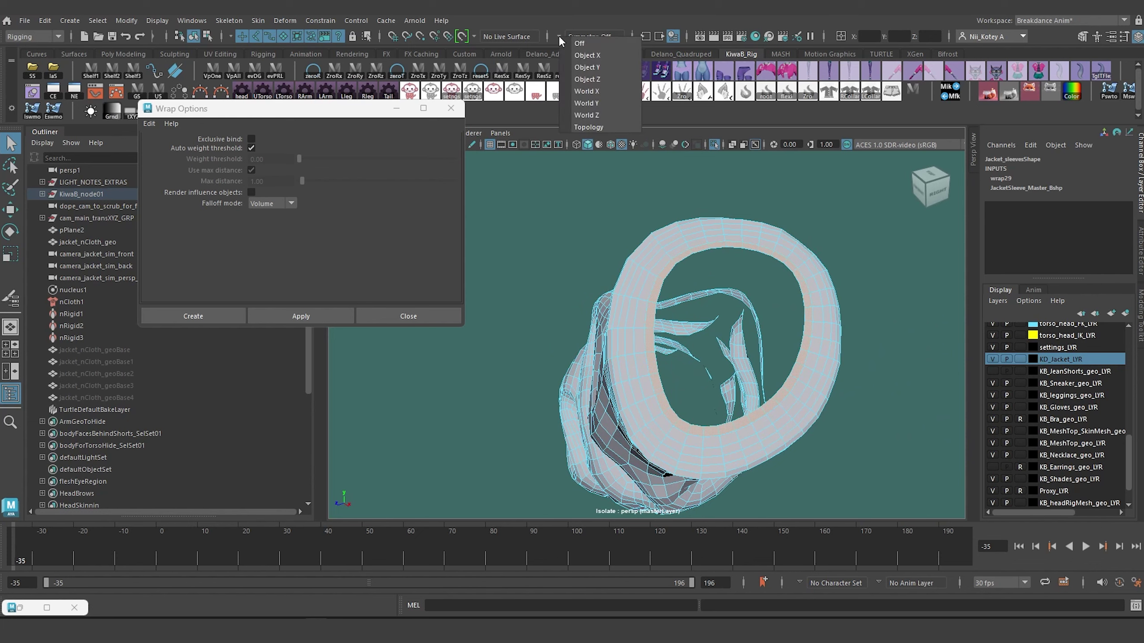
pyautogui.click(594, 53)
pyautogui.click(644, 325)
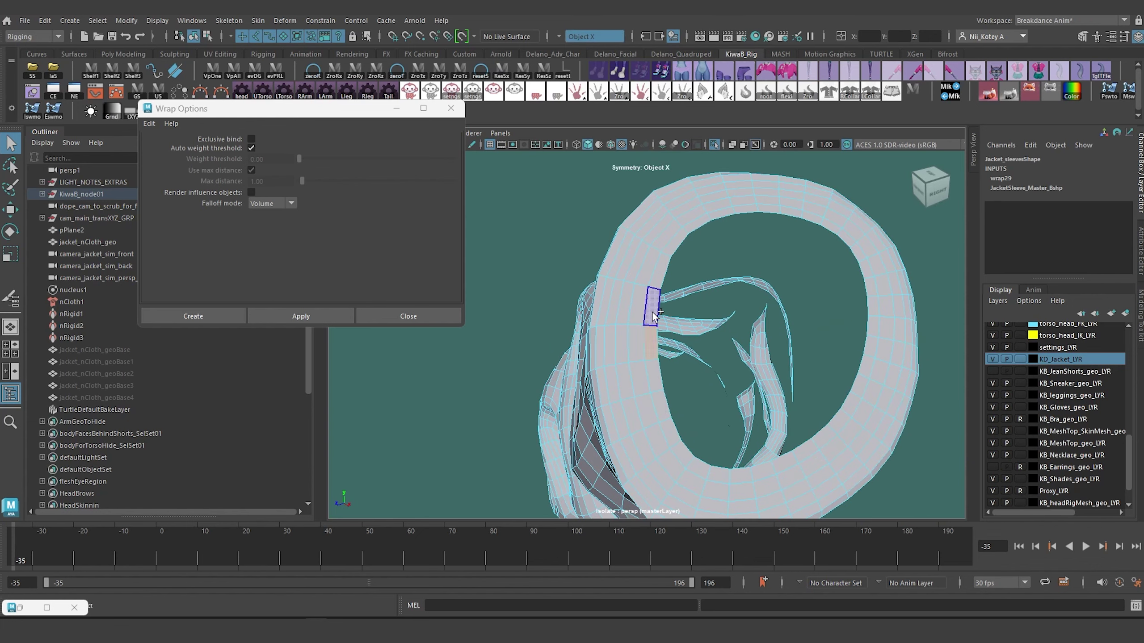
pyautogui.scroll(-3, 684, 327)
pyautogui.keyDown('alt'); pyautogui.moveTo(725, 336); pyautogui.dragTo(711, 321, button='middle'); pyautogui.keyUp('alt')
pyautogui.keyDown('alt'); pyautogui.moveTo(710, 321); pyautogui.dragTo(739, 340); pyautogui.keyUp('alt')
pyautogui.scroll(1, 739, 339)
pyautogui.keyDown('alt'); pyautogui.moveTo(739, 339); pyautogui.dragTo(681, 357, button='middle'); pyautogui.keyUp('alt')
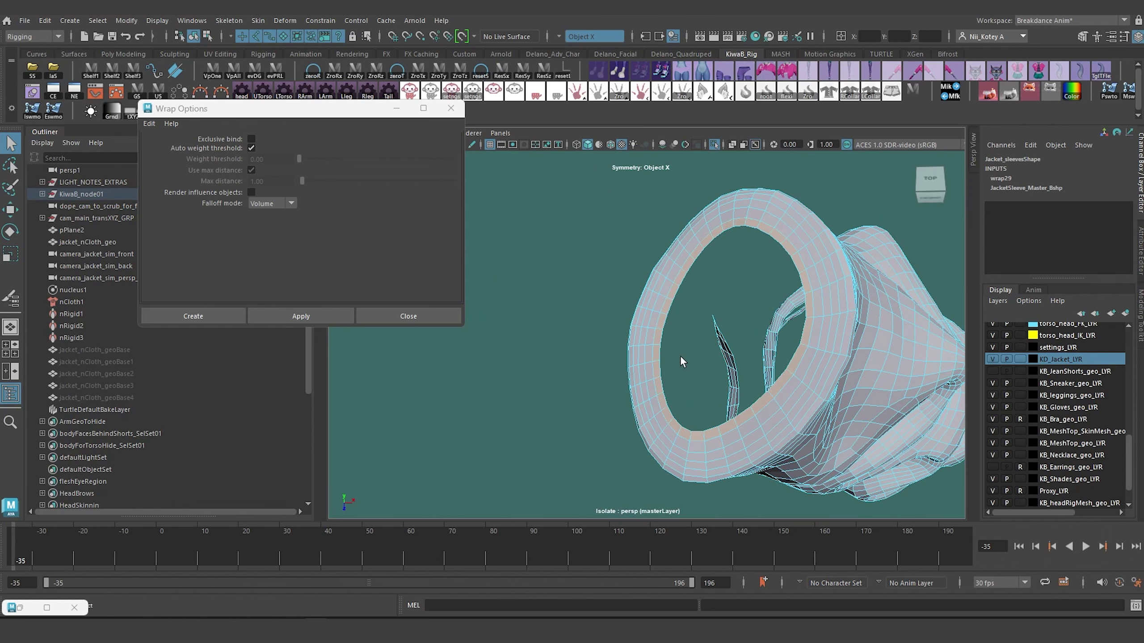
pyautogui.hotkey('shift', '.')
# Step: Assign the existing surfaceShader_foot_hider material to the selected rim faces
pyautogui.rightClick(676, 274)
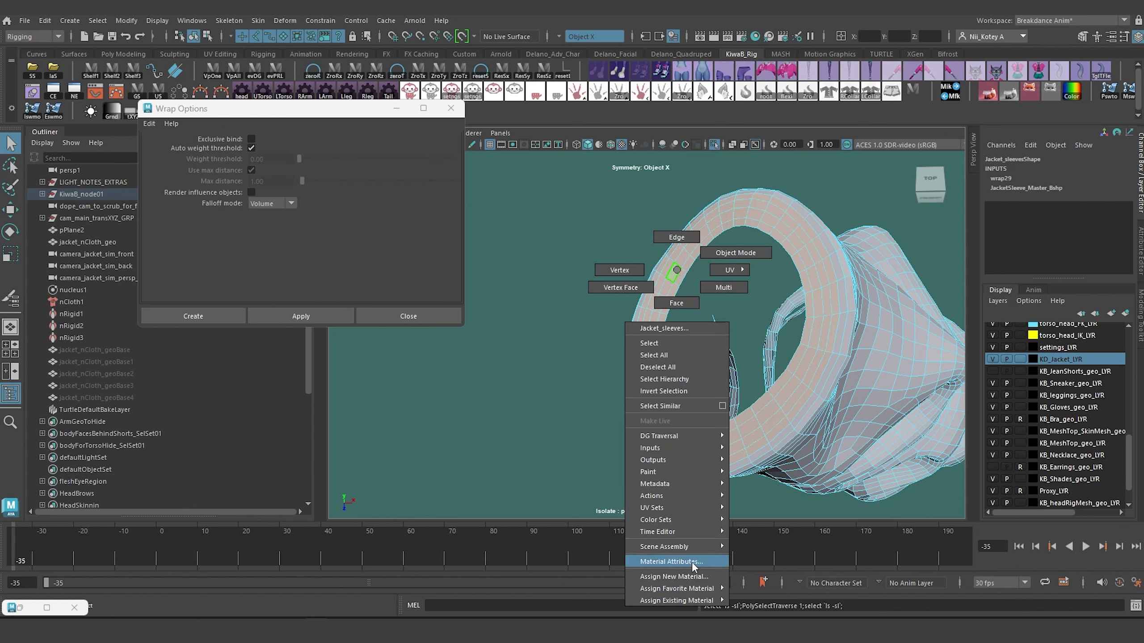
pyautogui.moveTo(697, 602)
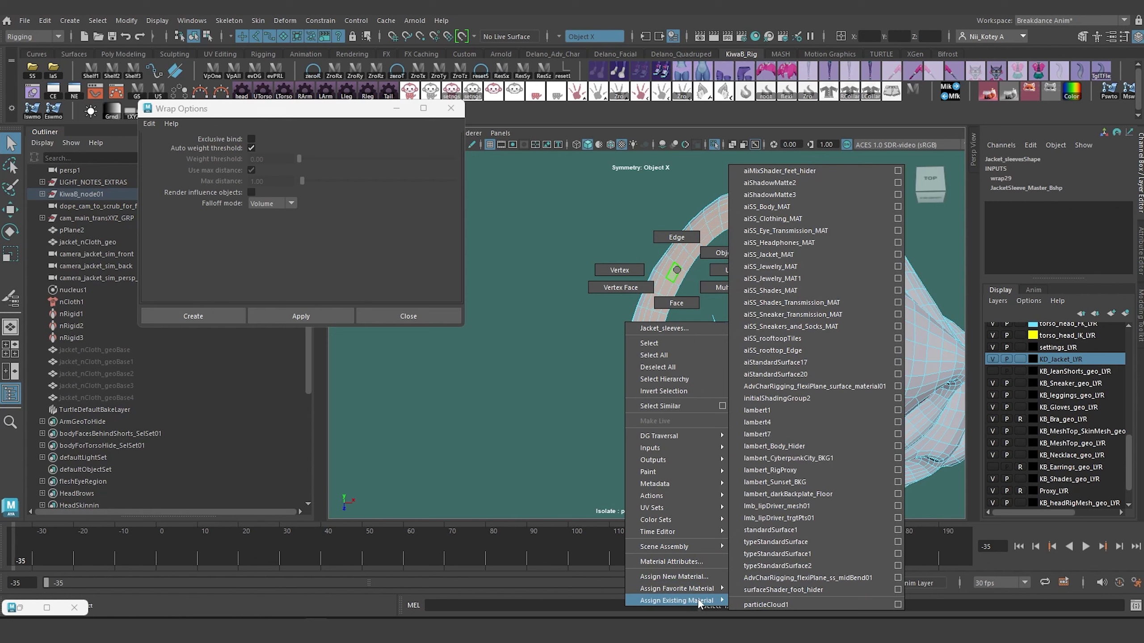
pyautogui.click(802, 591)
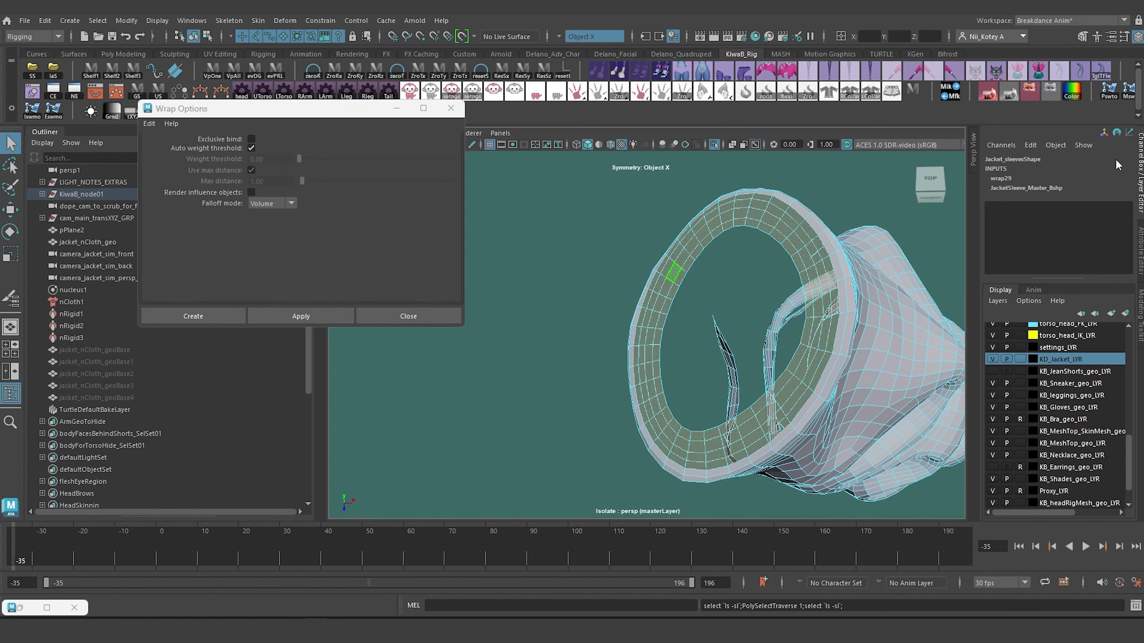
# Step: Check the surfaceShader_foot_hider attributes in the Attribute Editor, then deselect
pyautogui.click(1140, 244)
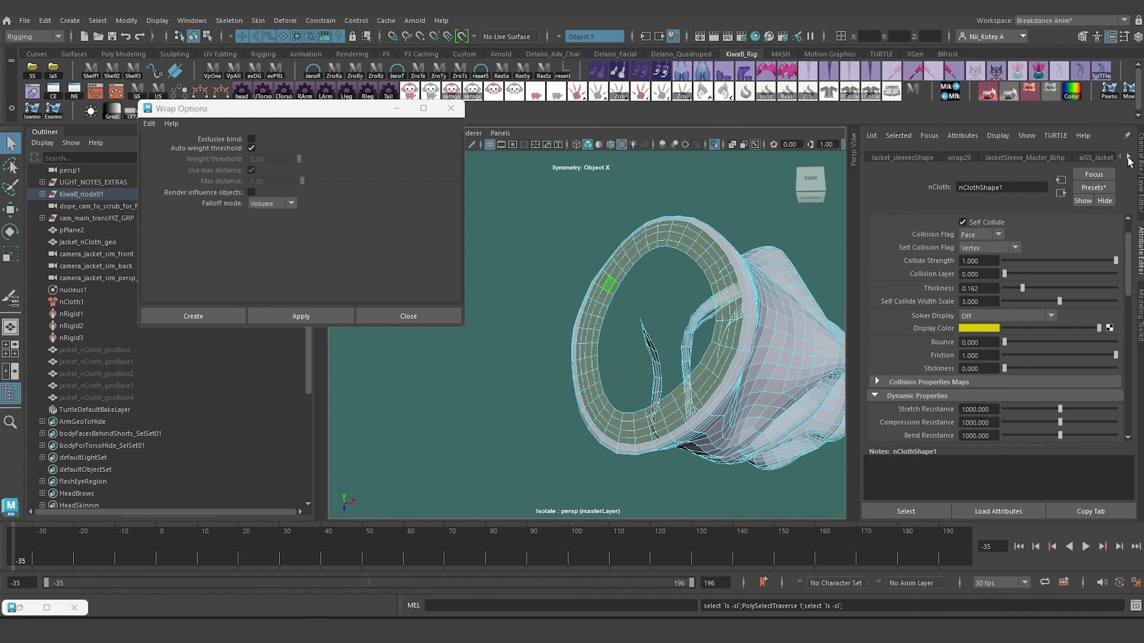
pyautogui.click(1128, 158)
pyautogui.click(958, 158)
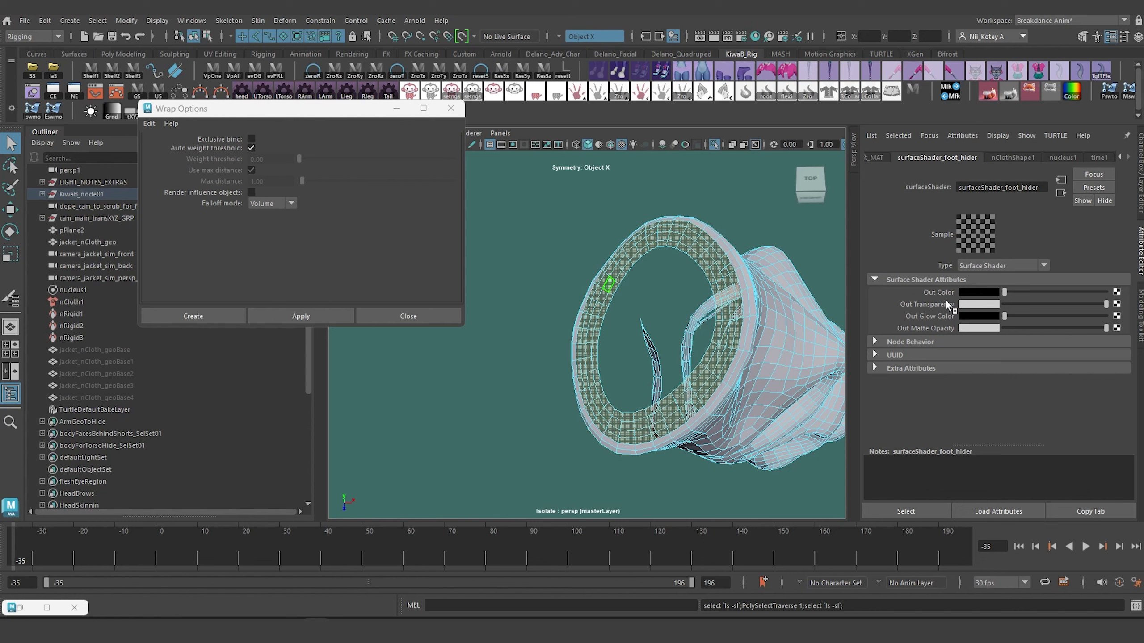
pyautogui.click(529, 337)
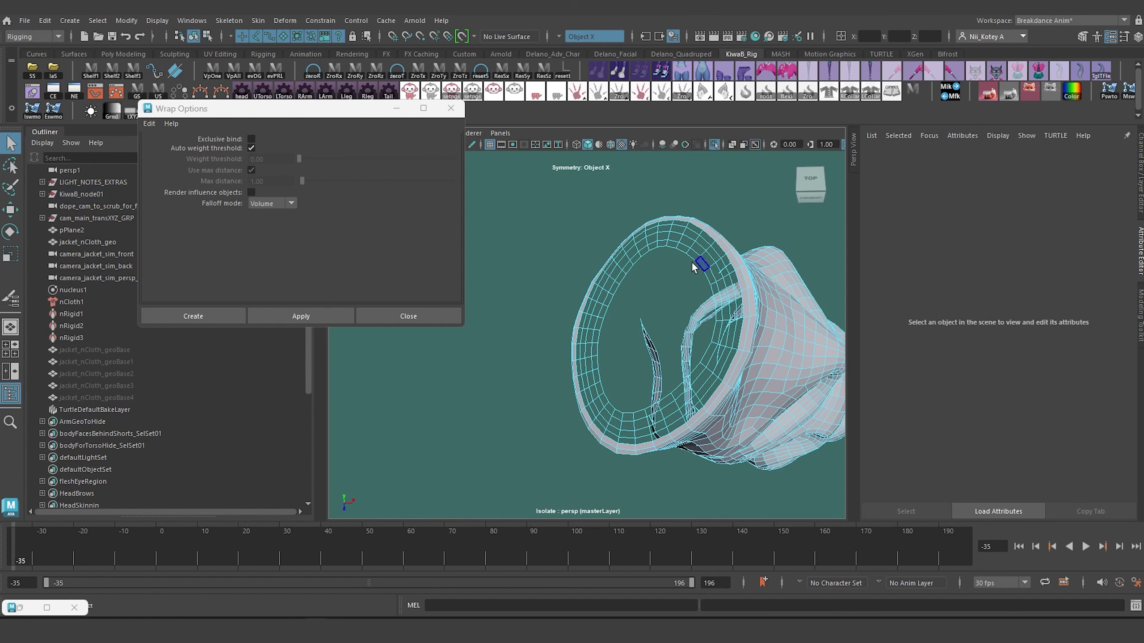
# Step: Turn off Isolate Select to show the full character and zoom in on the waist ribbing
pyautogui.scroll(-3, 481, 303)
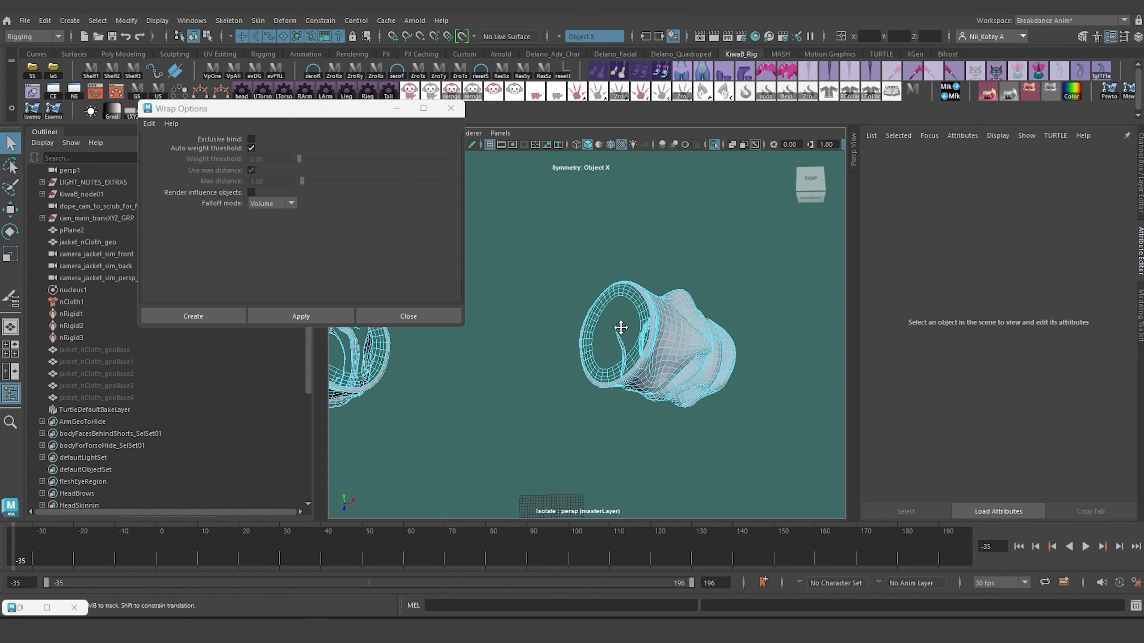
pyautogui.keyDown('alt'); pyautogui.moveTo(481, 303); pyautogui.dragTo(543, 386); pyautogui.keyUp('alt')
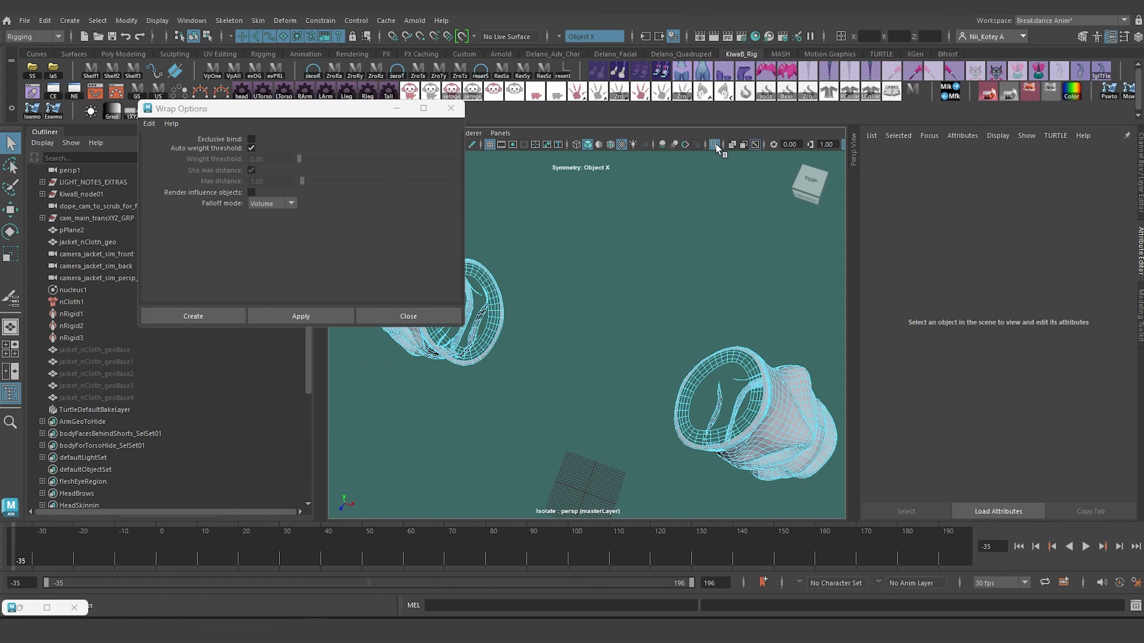
pyautogui.click(715, 144)
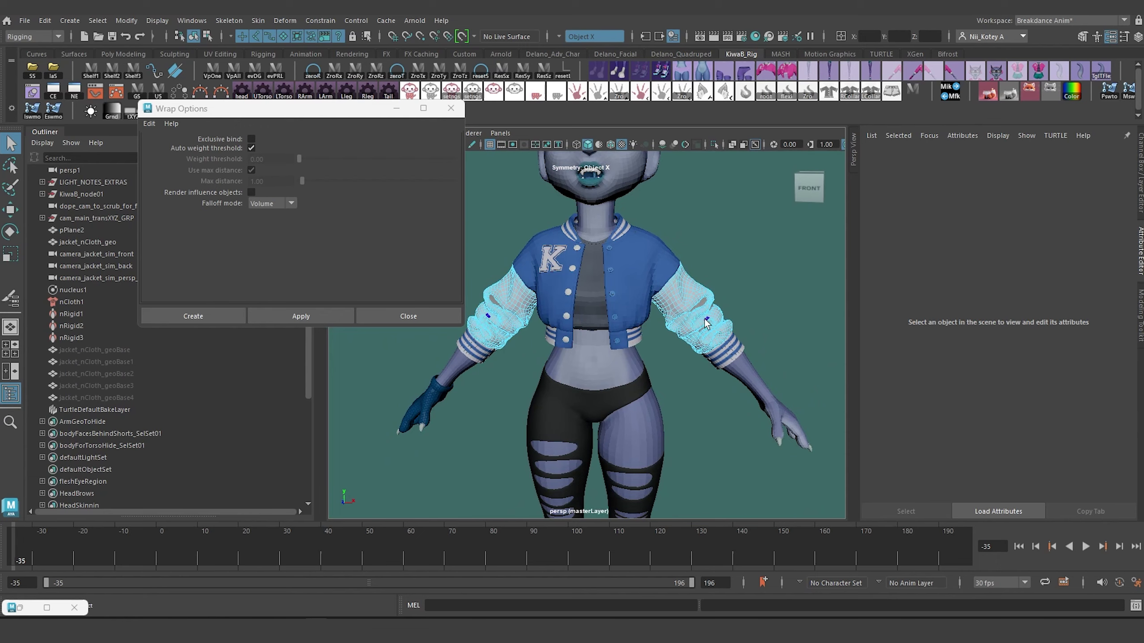
pyautogui.keyDown('alt'); pyautogui.moveTo(705, 323); pyautogui.dragTo(676, 320); pyautogui.keyUp('alt')
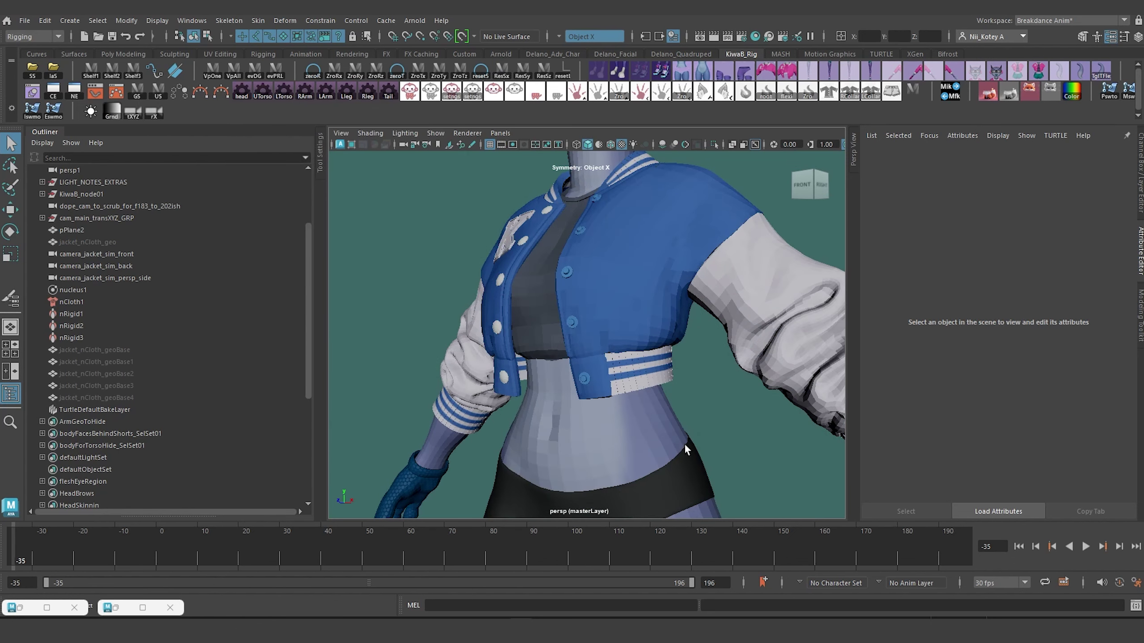
pyautogui.keyDown('alt'); pyautogui.moveTo(638, 422); pyautogui.dragTo(656, 453); pyautogui.keyUp('alt')
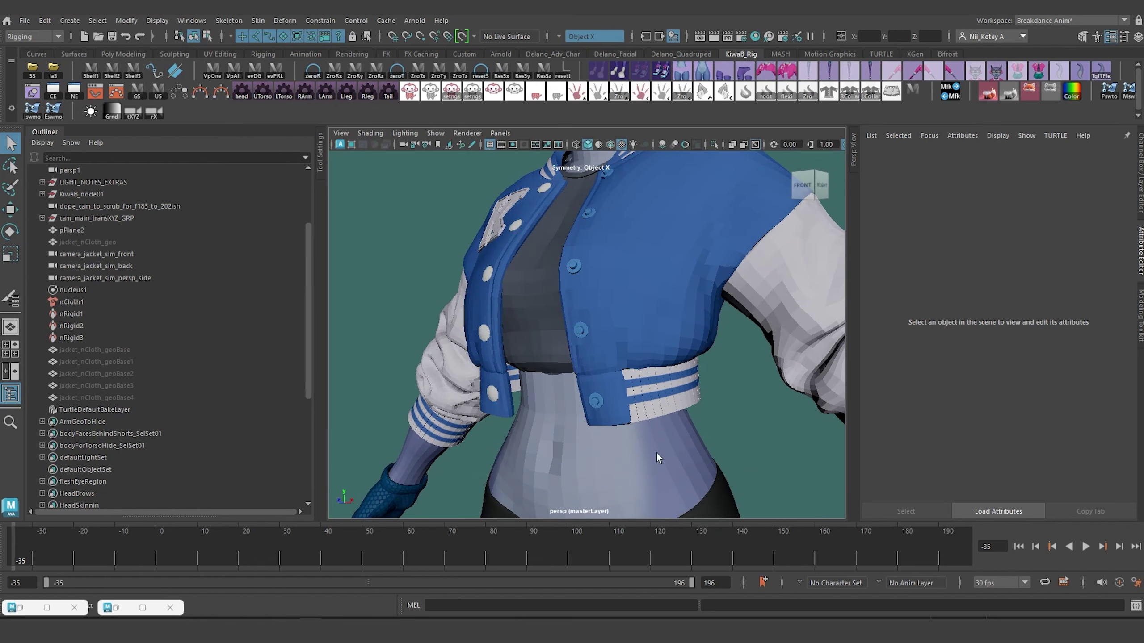
# Step: Wrap Jacket_waist_ribbing to jacket_nCloth_geo with the Wrap deformer
pyautogui.click(683, 401)
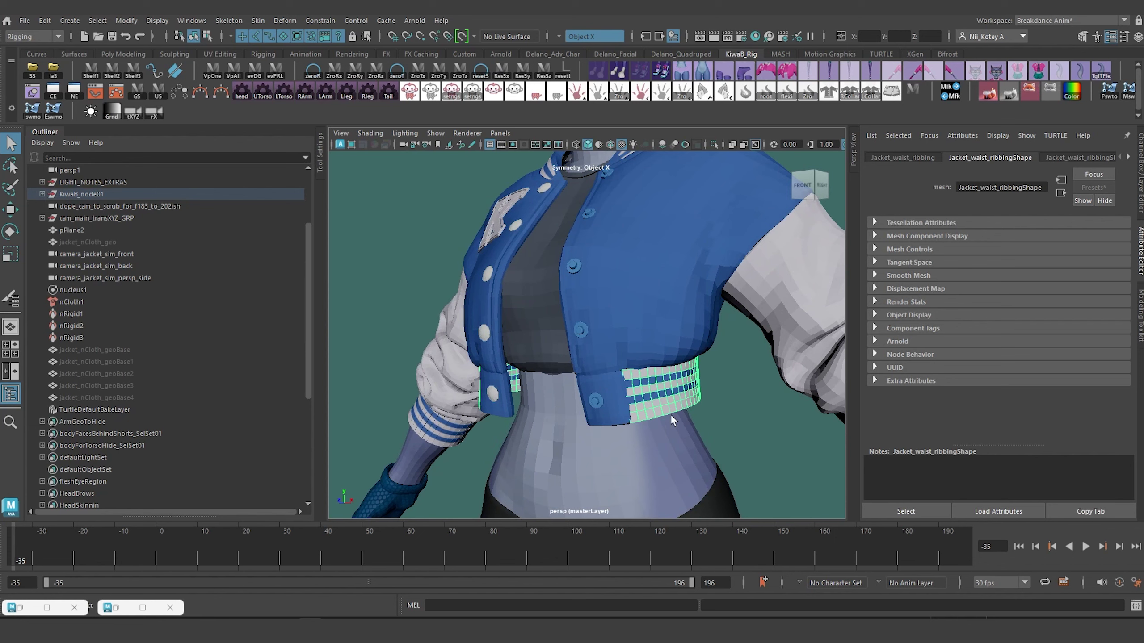
pyautogui.click(101, 243)
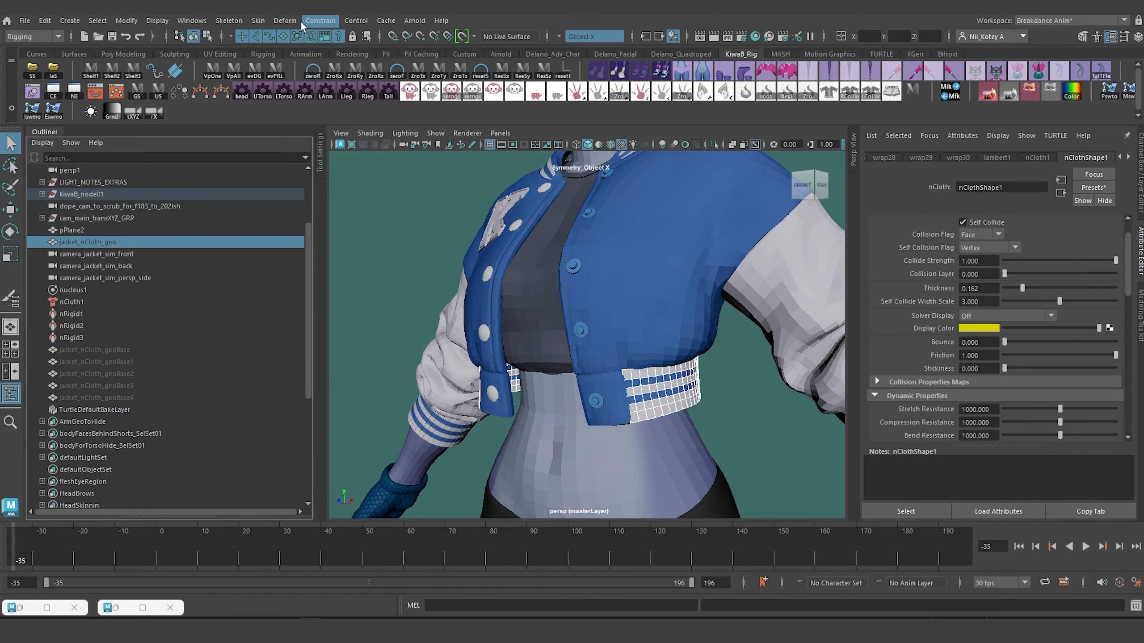
pyautogui.click(284, 20)
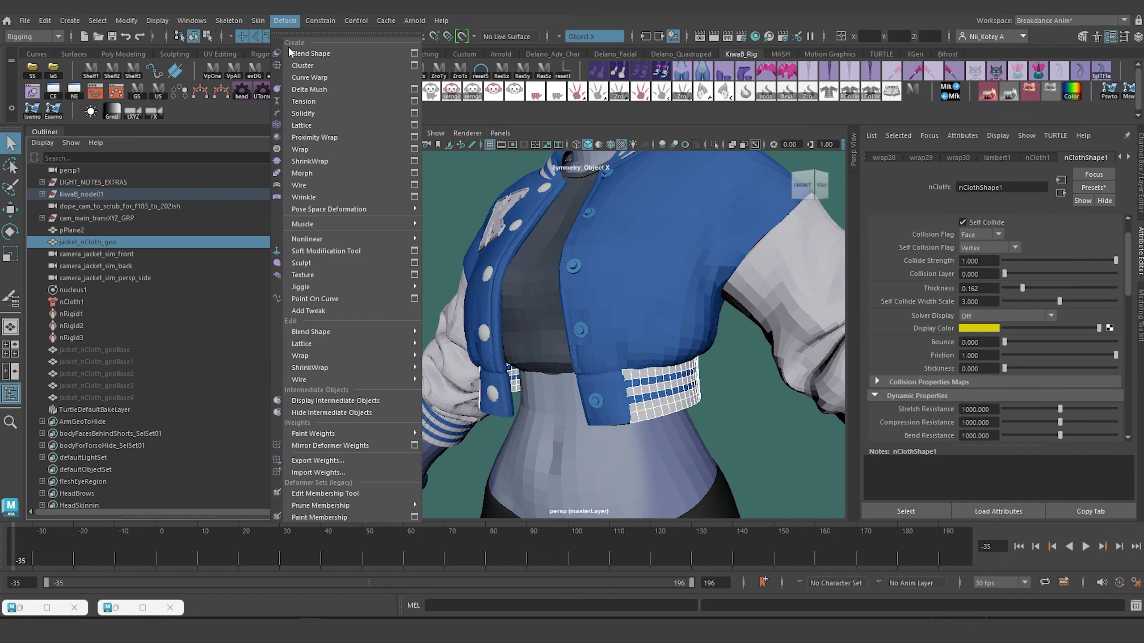
pyautogui.click(414, 149)
pyautogui.click(300, 316)
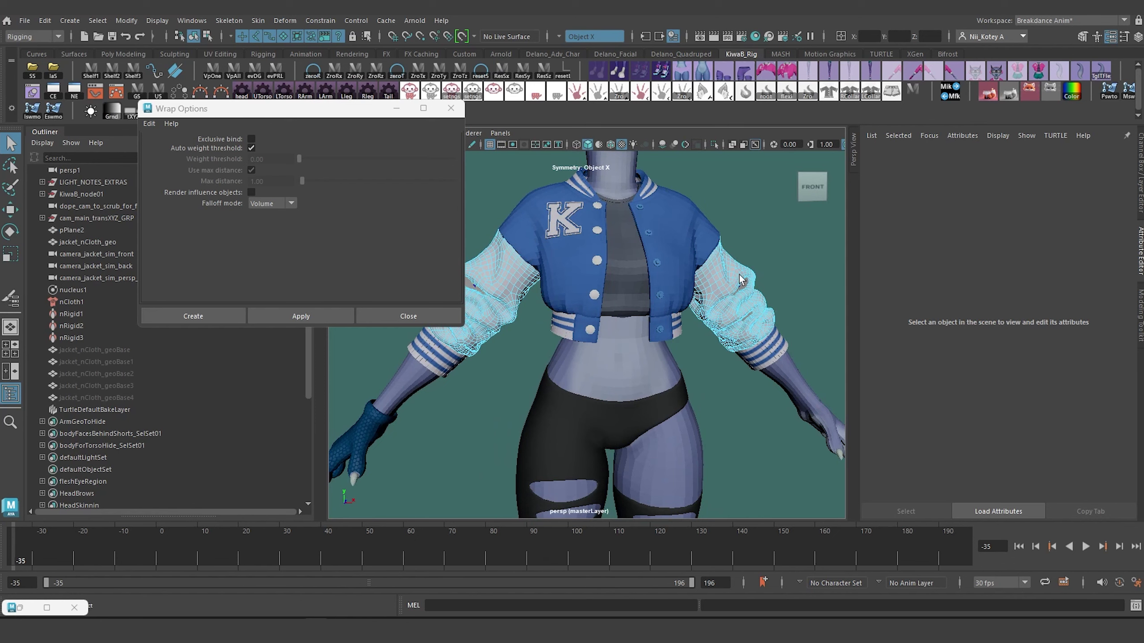
# Step: Select jacket_nCloth_geo and hide it
pyautogui.moveTo(492, 258); pyautogui.dragTo(500, 256, button='right')
pyautogui.scroll(-3, 630, 356)
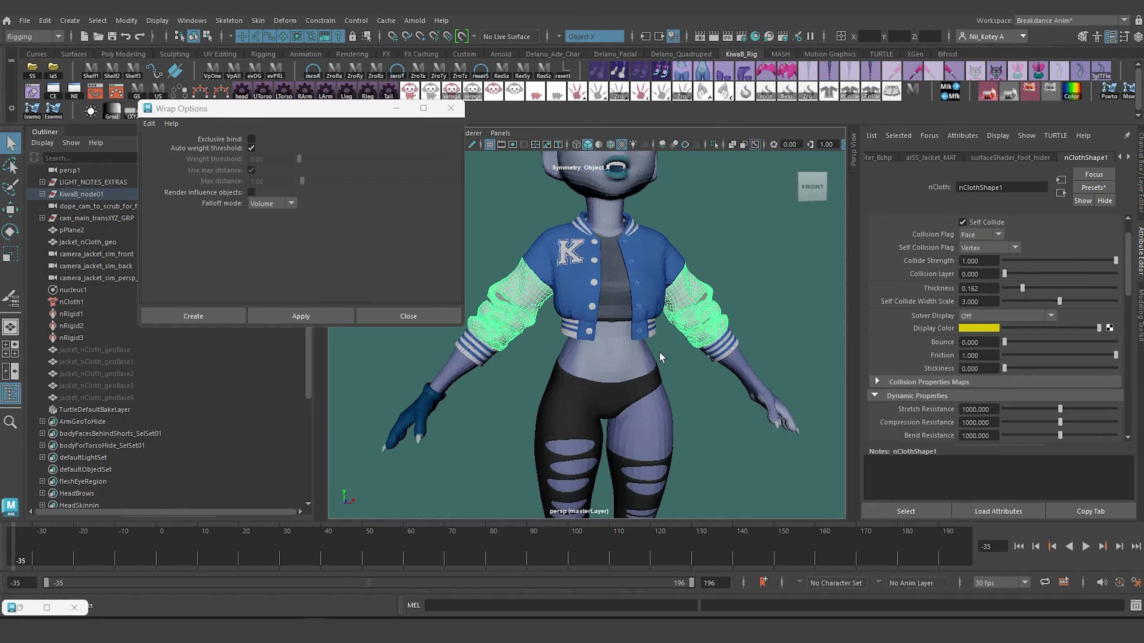
pyautogui.keyDown('alt'); pyautogui.moveTo(659, 351); pyautogui.dragTo(674, 392); pyautogui.keyUp('alt')
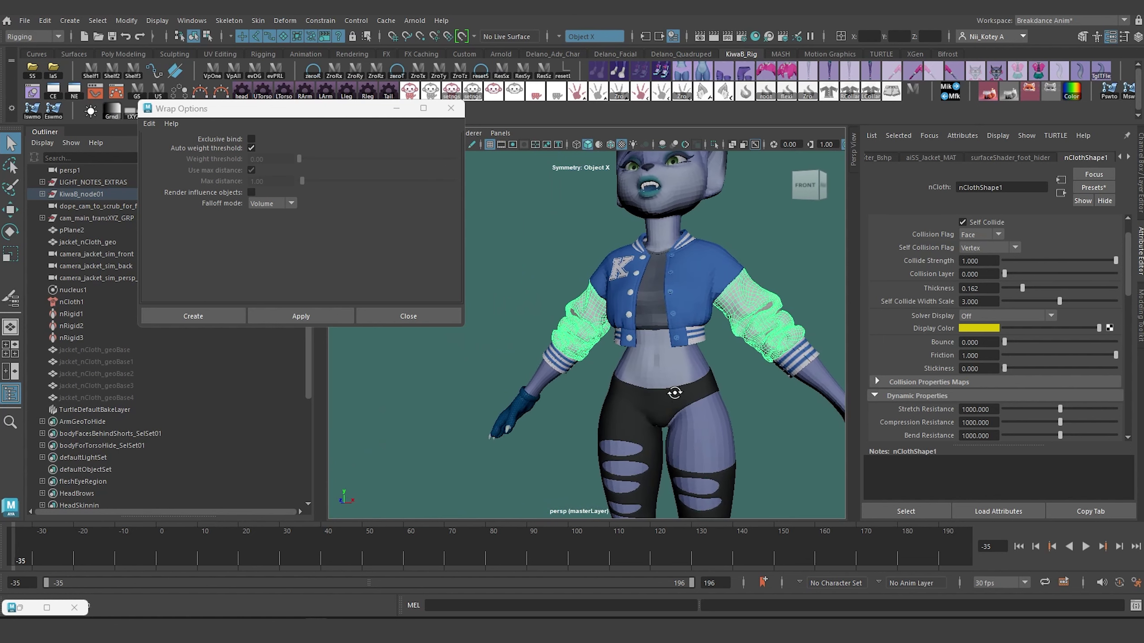
pyautogui.click(658, 354)
pyautogui.hotkey('shift', 'h')
pyautogui.scroll(3, 671, 356)
pyautogui.keyDown('alt'); pyautogui.moveTo(679, 369); pyautogui.dragTo(742, 330); pyautogui.keyUp('alt')
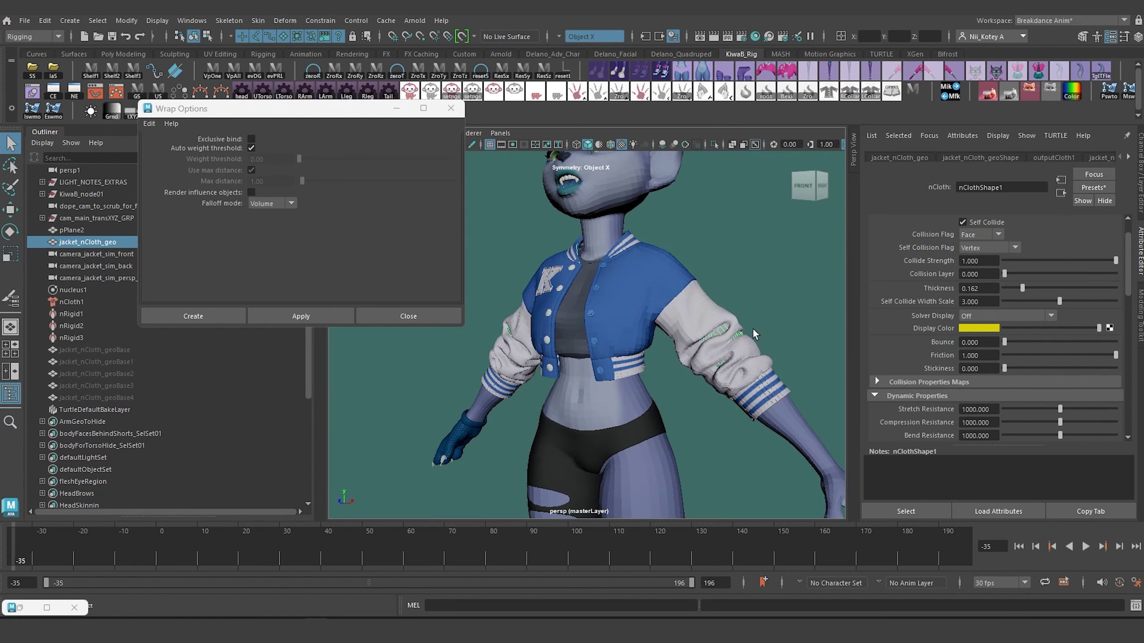
pyautogui.click(82, 242)
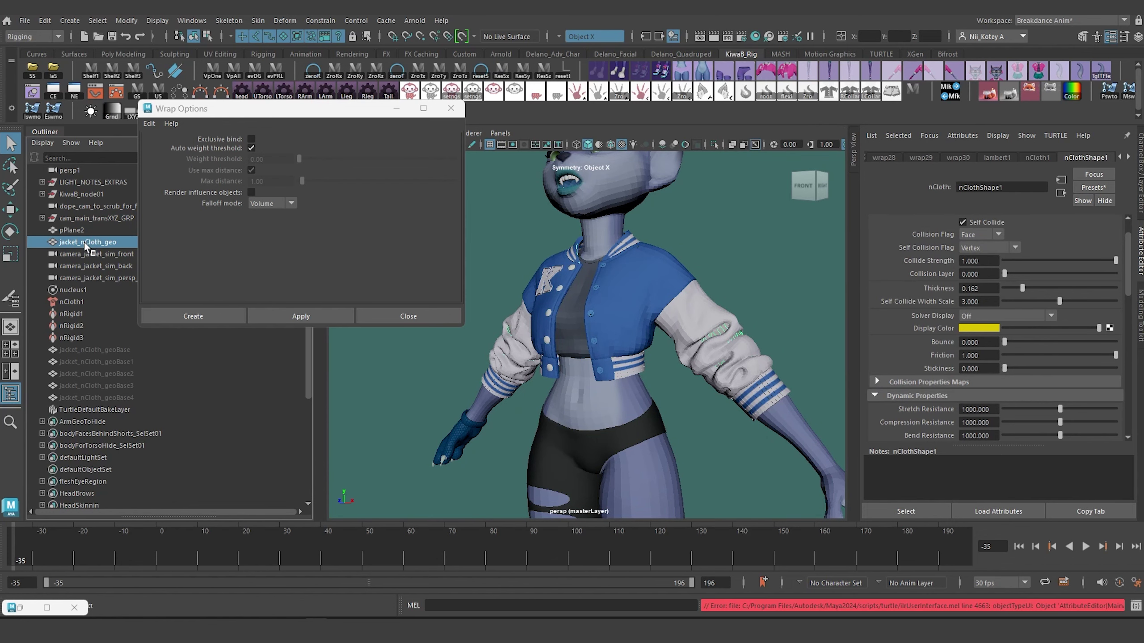
pyautogui.hotkey('ctrl', 'h')
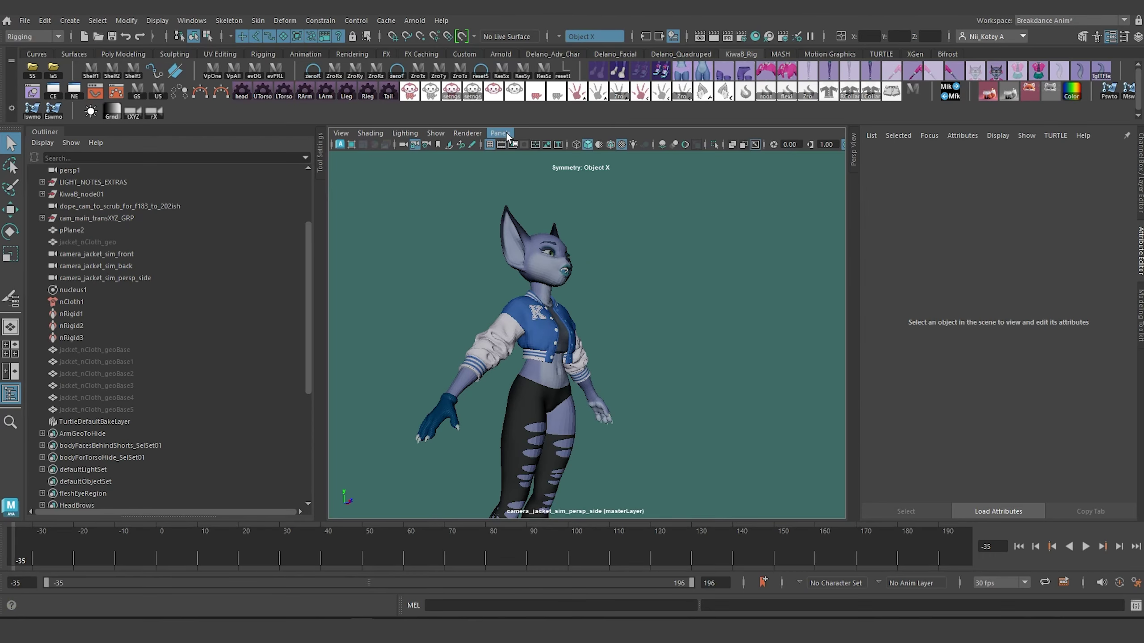
# Step: Look through the persp camera, select jacket_nCloth_geo and unhide all objects
pyautogui.click(508, 135)
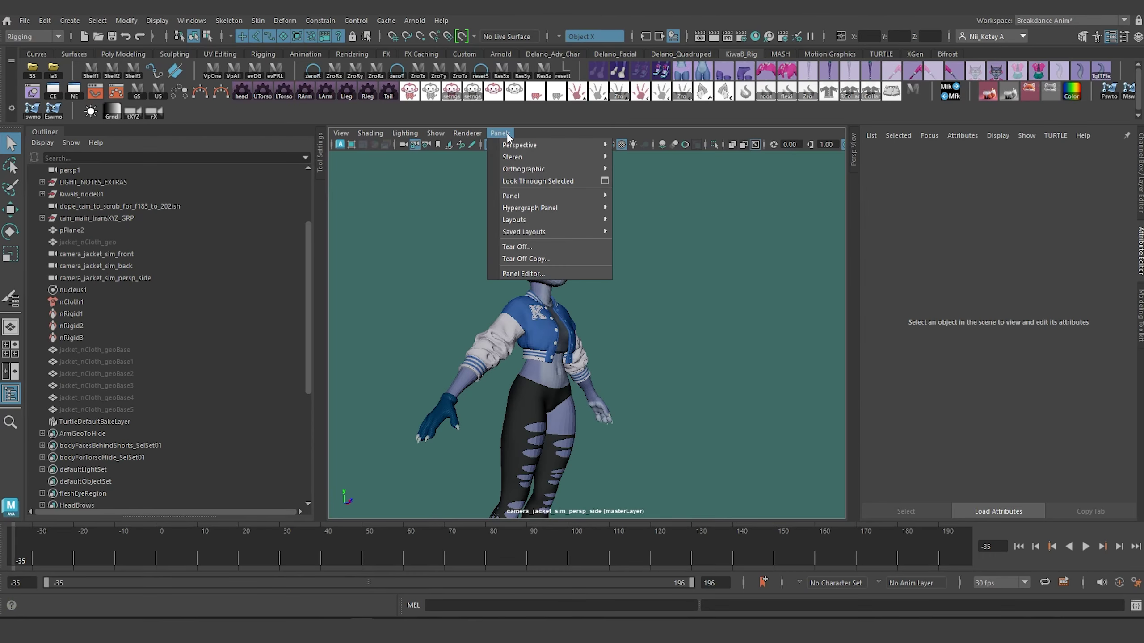
pyautogui.moveTo(521, 147)
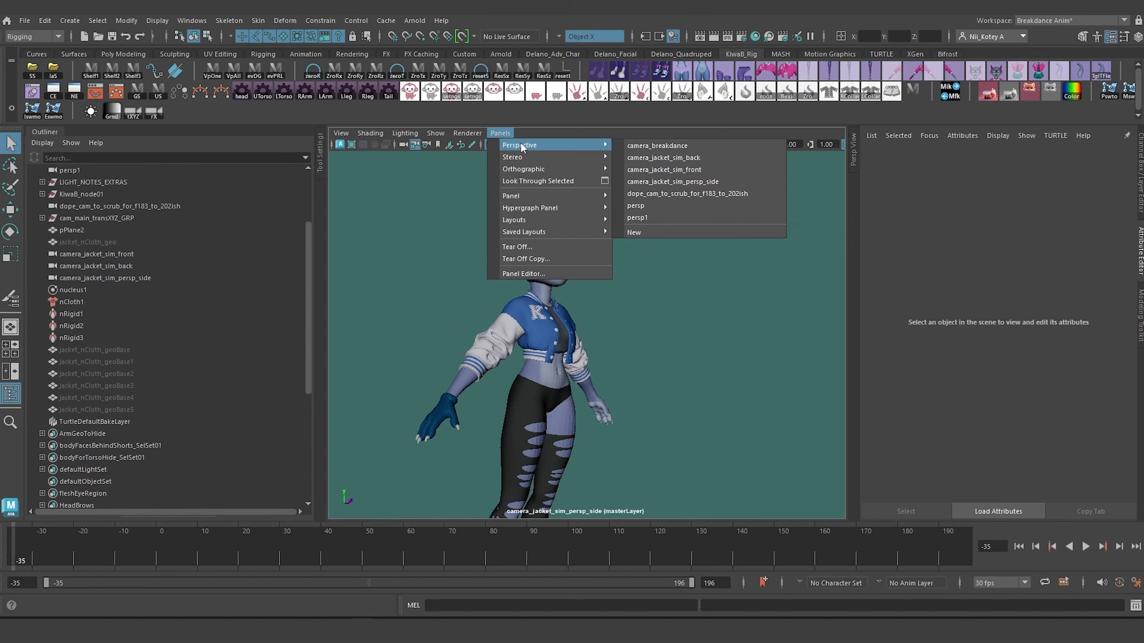
pyautogui.click(689, 204)
pyautogui.scroll(3, 564, 322)
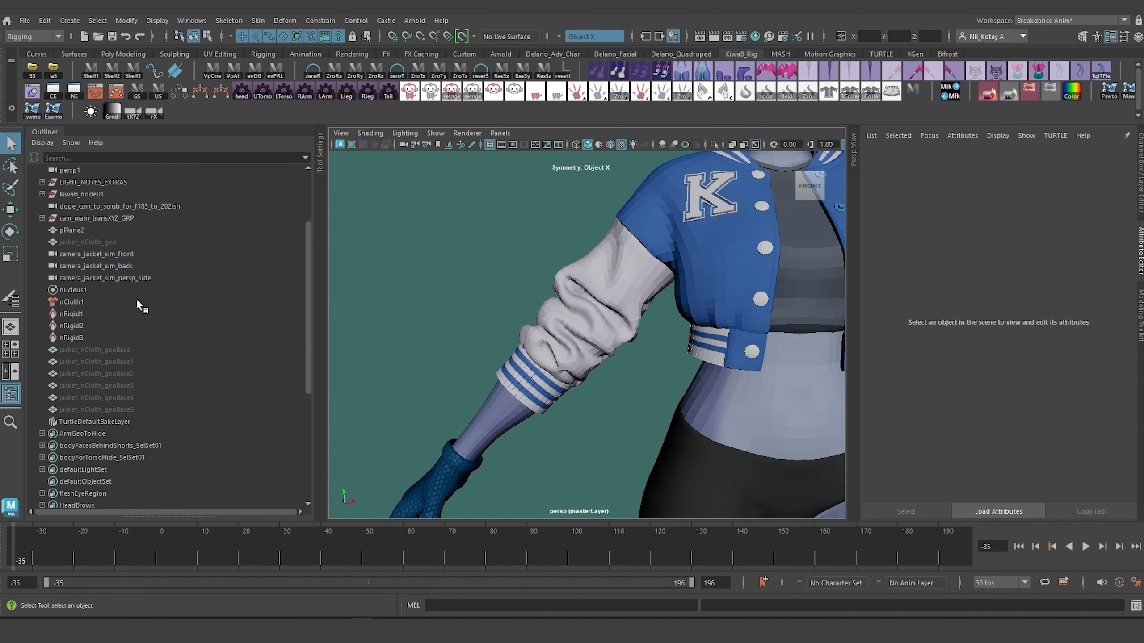
pyautogui.click(95, 243)
pyautogui.hotkey('shift', 'h')
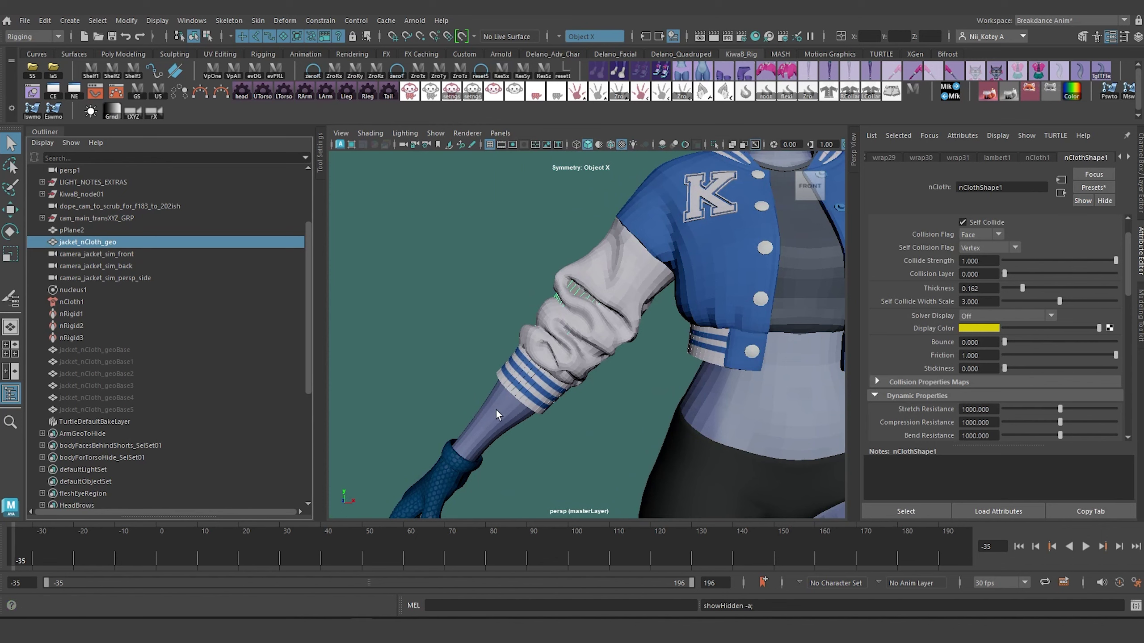
# Step: Isolate the jacket cloth on its own in the viewport, framed on the sleeve
pyautogui.click(506, 425)
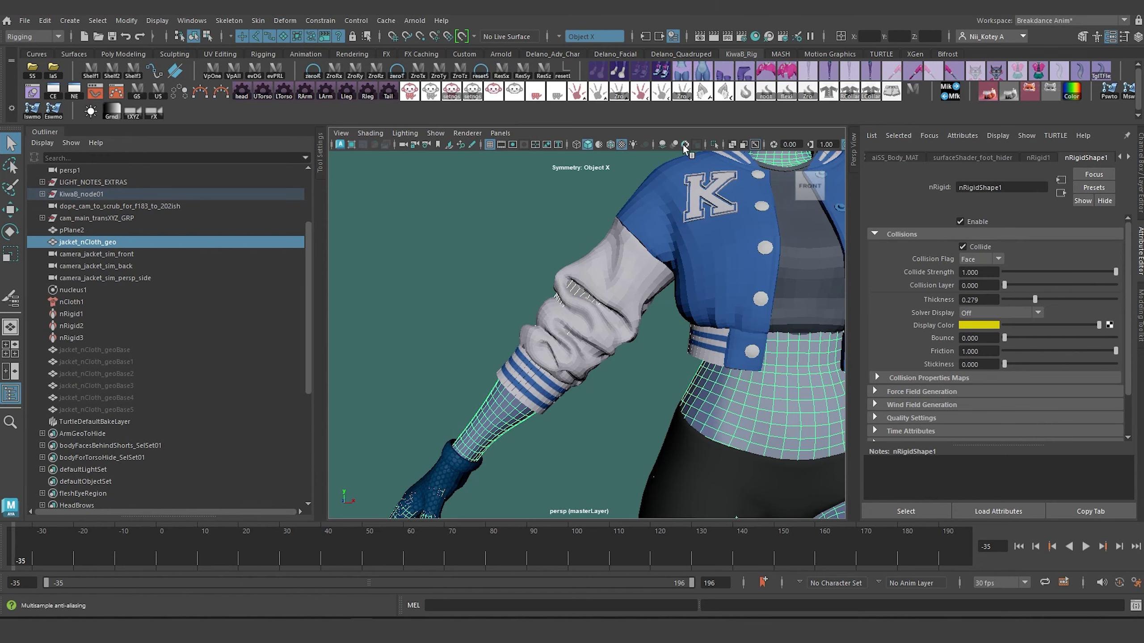
pyautogui.click(714, 144)
pyautogui.keyDown('alt'); pyautogui.moveTo(563, 271); pyautogui.dragTo(457, 322); pyautogui.keyUp('alt')
pyautogui.click(457, 322)
pyautogui.click(557, 344)
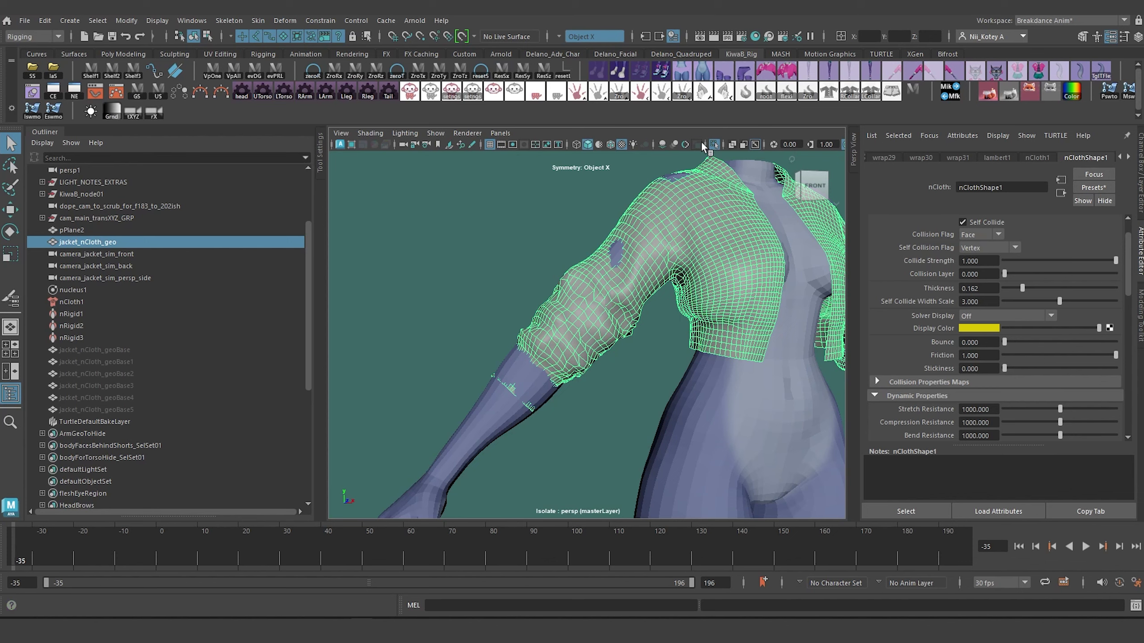
pyautogui.click(716, 146)
pyautogui.click(716, 145)
pyautogui.scroll(5, 606, 262)
pyautogui.click(591, 242)
# Step: Switch the jacket cloth to face mode and select a face at the sleeve cuff
pyautogui.click(592, 242)
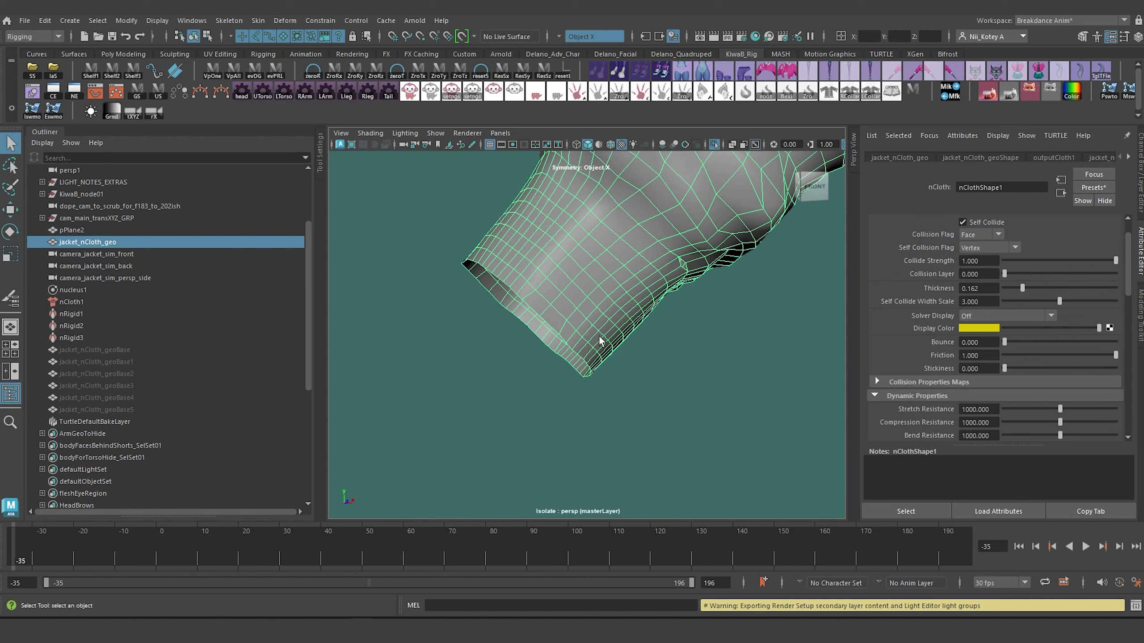
pyautogui.moveTo(557, 319); pyautogui.dragTo(556, 311, button='right')
pyautogui.click(552, 319)
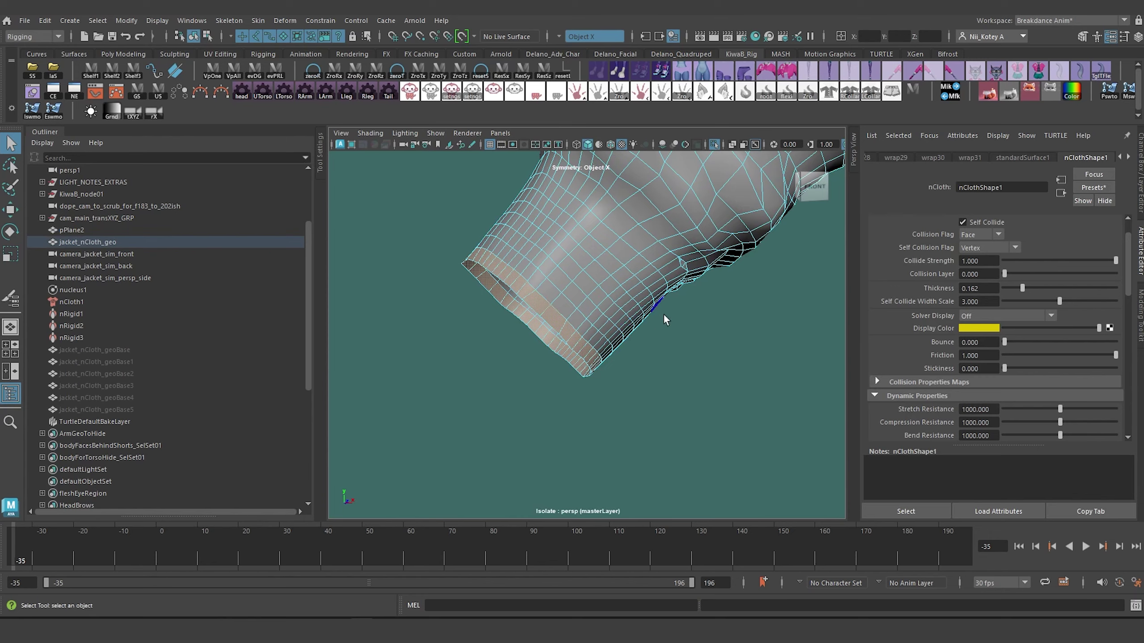
pyautogui.keyDown('alt'); pyautogui.moveTo(674, 314); pyautogui.dragTo(444, 314); pyautogui.keyUp('alt')
pyautogui.keyDown('alt'); pyautogui.moveTo(444, 314); pyautogui.dragTo(581, 322, button='middle'); pyautogui.keyUp('alt')
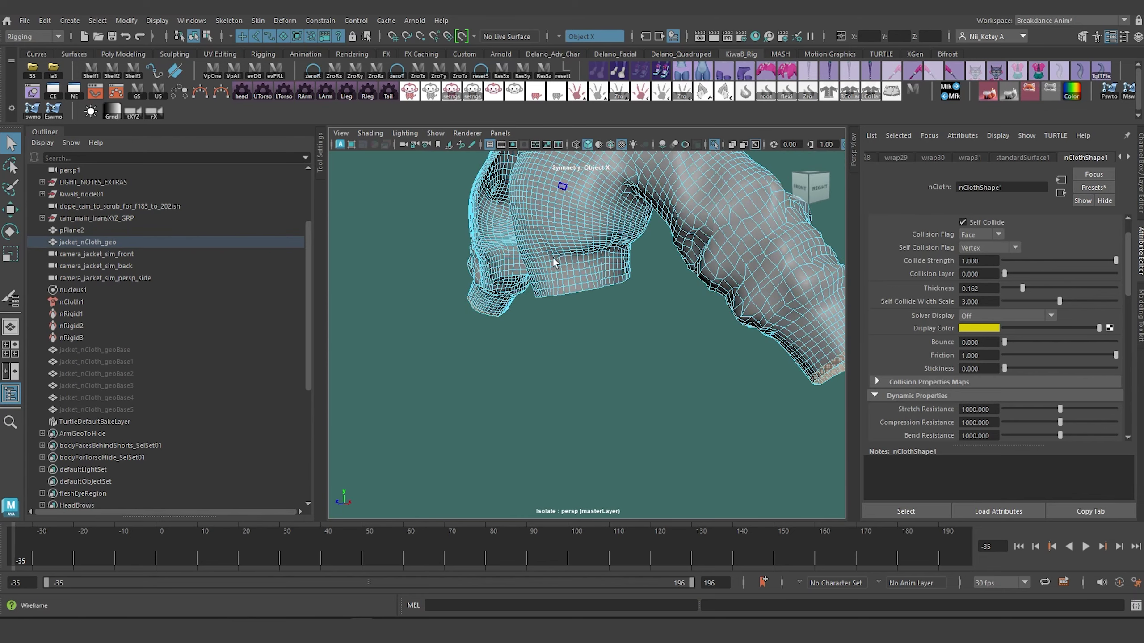
pyautogui.keyDown('alt'); pyautogui.moveTo(552, 258); pyautogui.dragTo(695, 408); pyautogui.keyUp('alt')
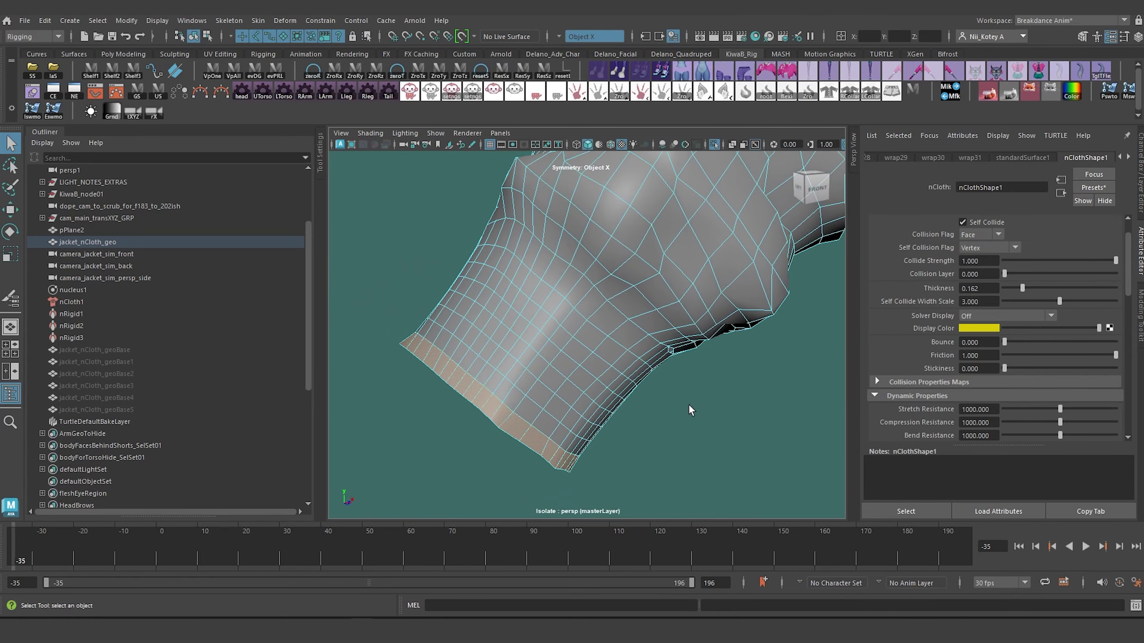
# Step: Grow the cuff face selection by two rings and convert it to vertices
pyautogui.hotkey('shift', '.')
pyautogui.hotkey('shift', '.')
pyautogui.hotkey('shift', '.')
pyautogui.hotkey('shift', '.')
pyautogui.hotkey('shift', '.')
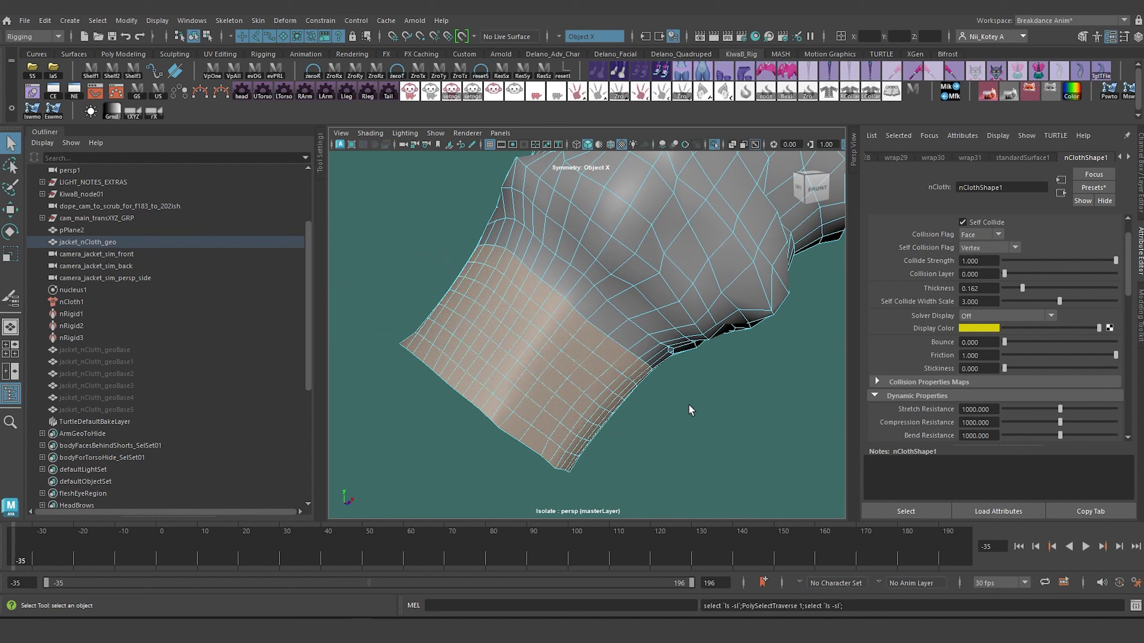
pyautogui.hotkey('shift', '.')
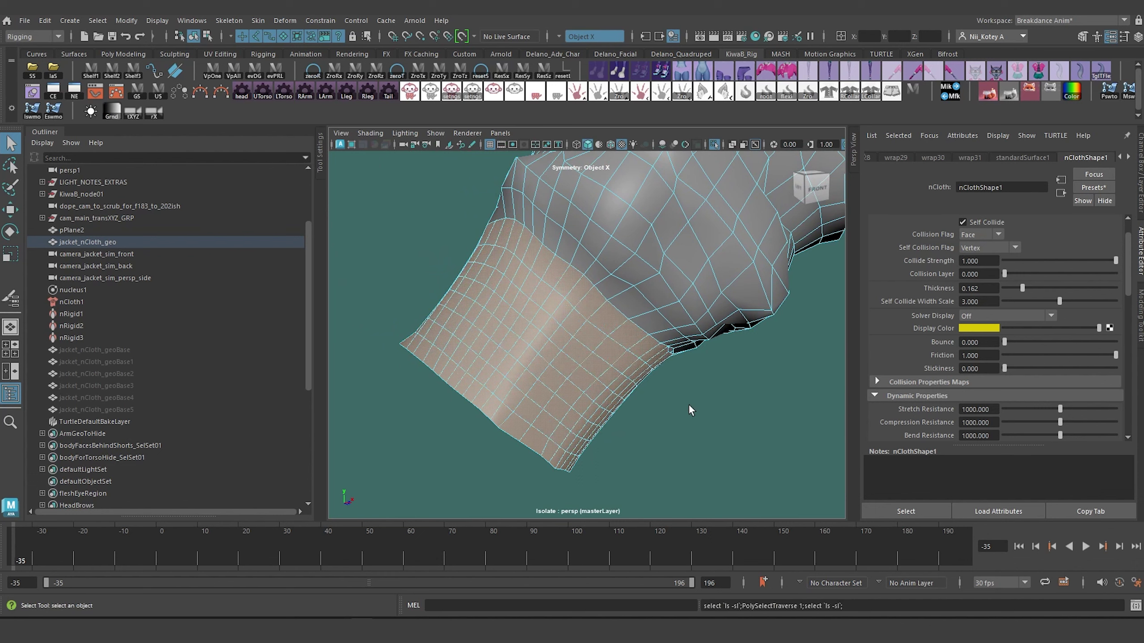
pyautogui.keyDown('shift'); pyautogui.rightClick(533, 334); pyautogui.keyUp('shift')
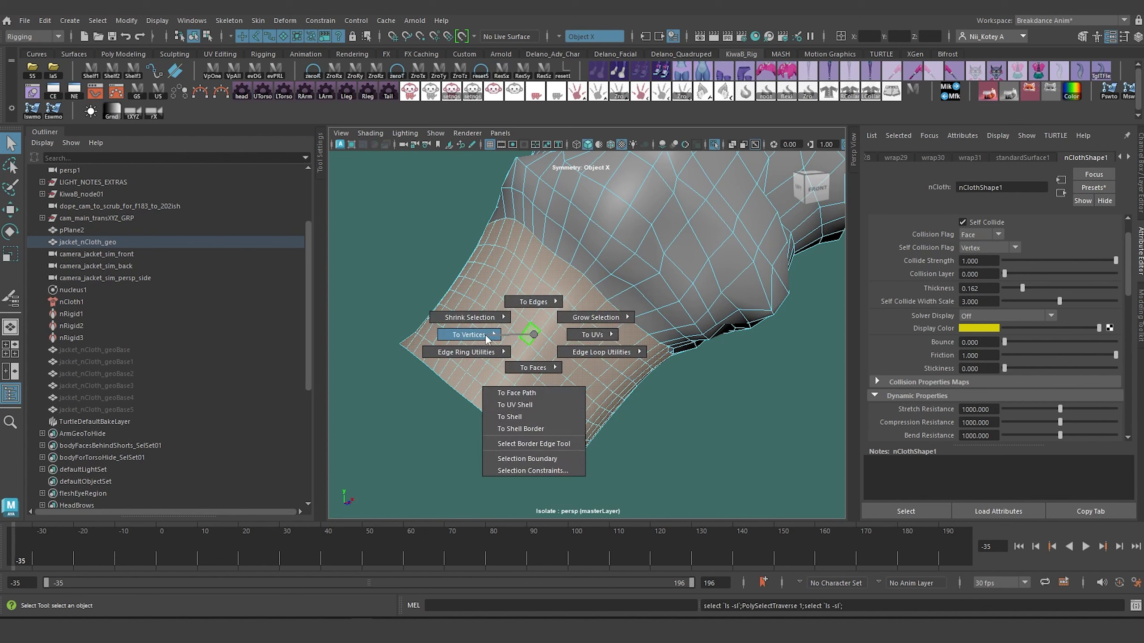
pyautogui.keyDown('shift'); pyautogui.moveTo(487, 340); pyautogui.dragTo(465, 341, button='right'); pyautogui.keyUp('shift')
pyautogui.scroll(-4, 464, 341)
pyautogui.keyDown('alt'); pyautogui.moveTo(464, 341); pyautogui.dragTo(657, 325); pyautogui.keyUp('alt')
pyautogui.scroll(6, 522, 335)
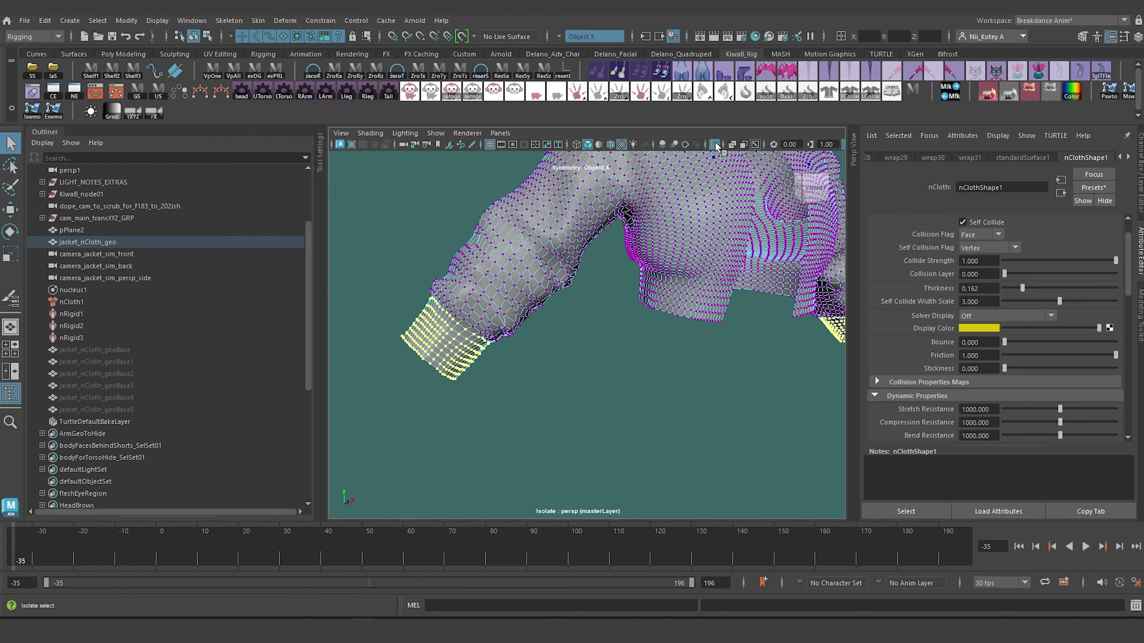
# Step: Add the body collider to the cuff vertices and create a Point to Surface nConstraint (Spring, Strength 20)
pyautogui.click(715, 145)
pyautogui.click(404, 379)
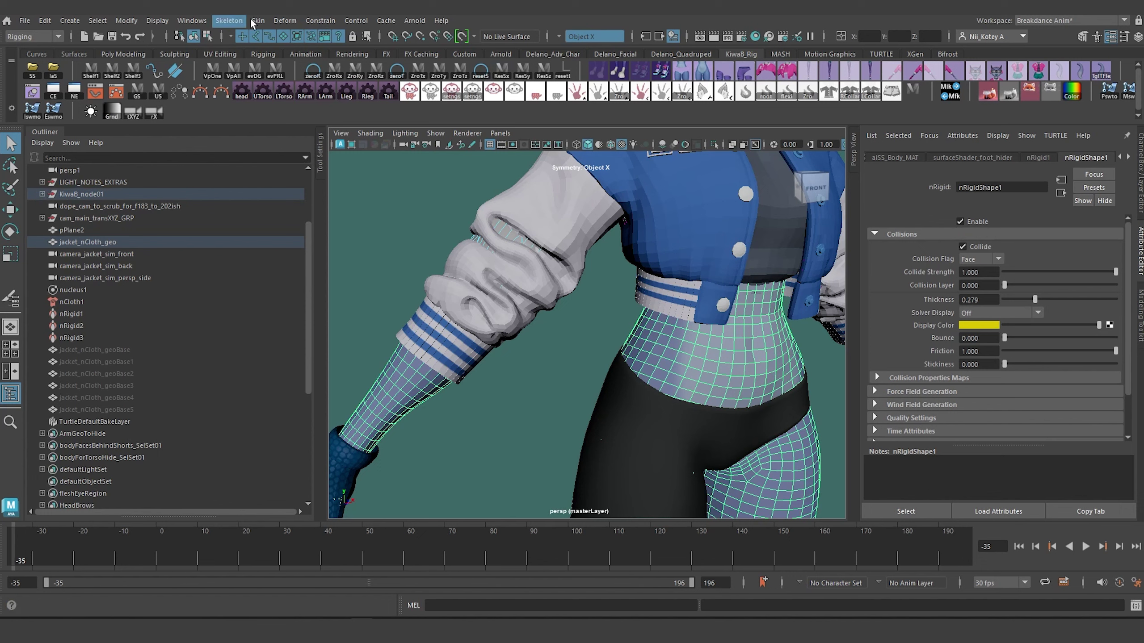
pyautogui.click(38, 38)
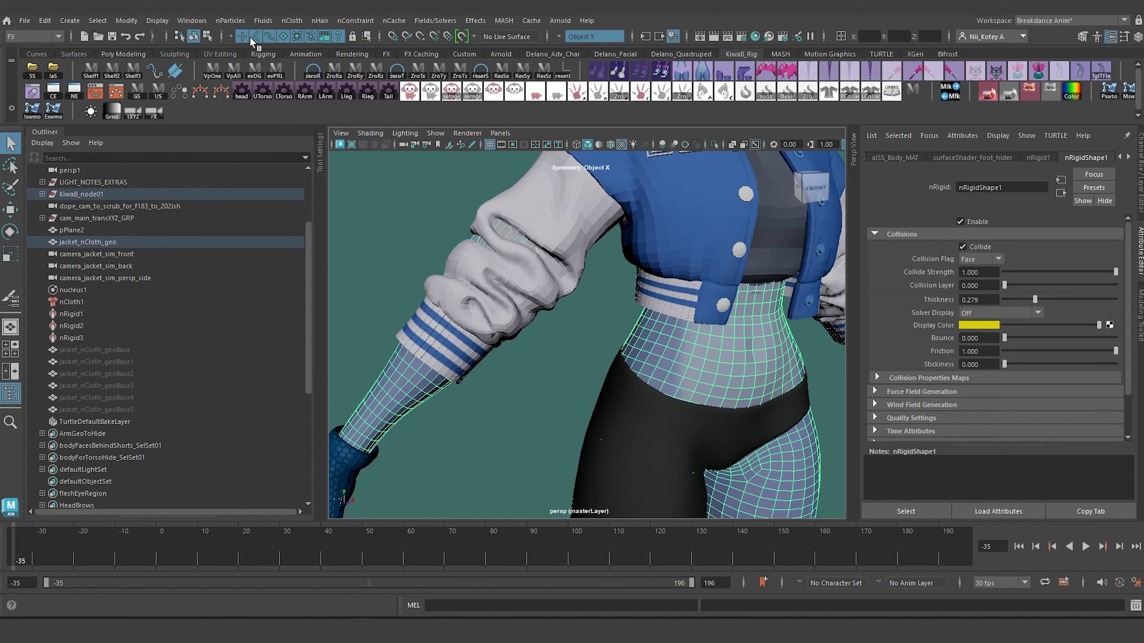
pyautogui.click(297, 21)
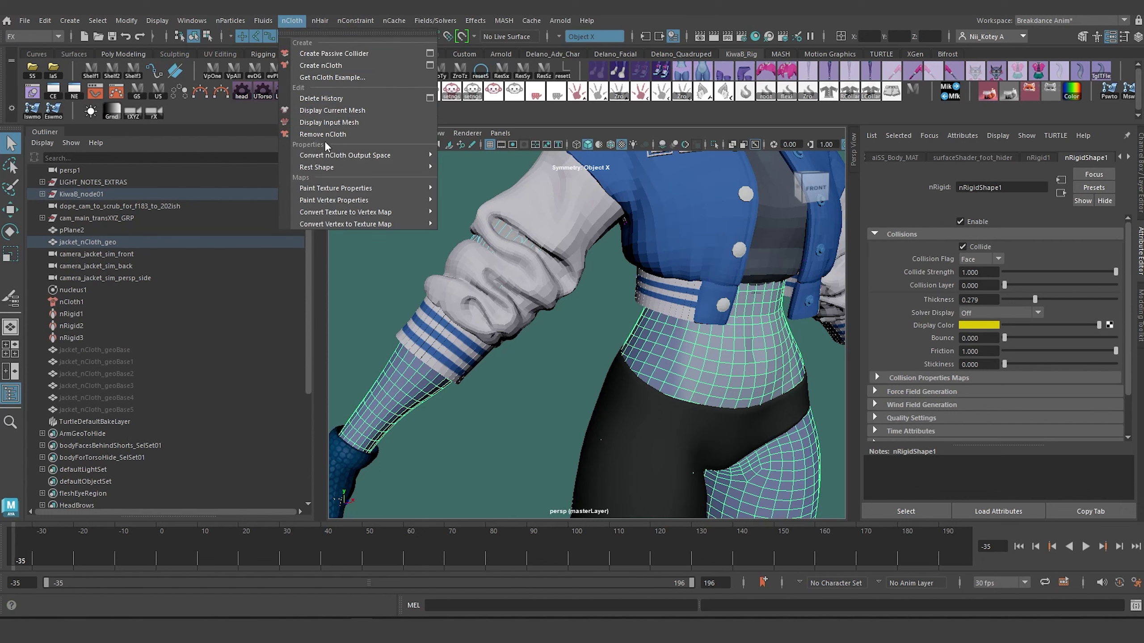
pyautogui.moveTo(356, 21)
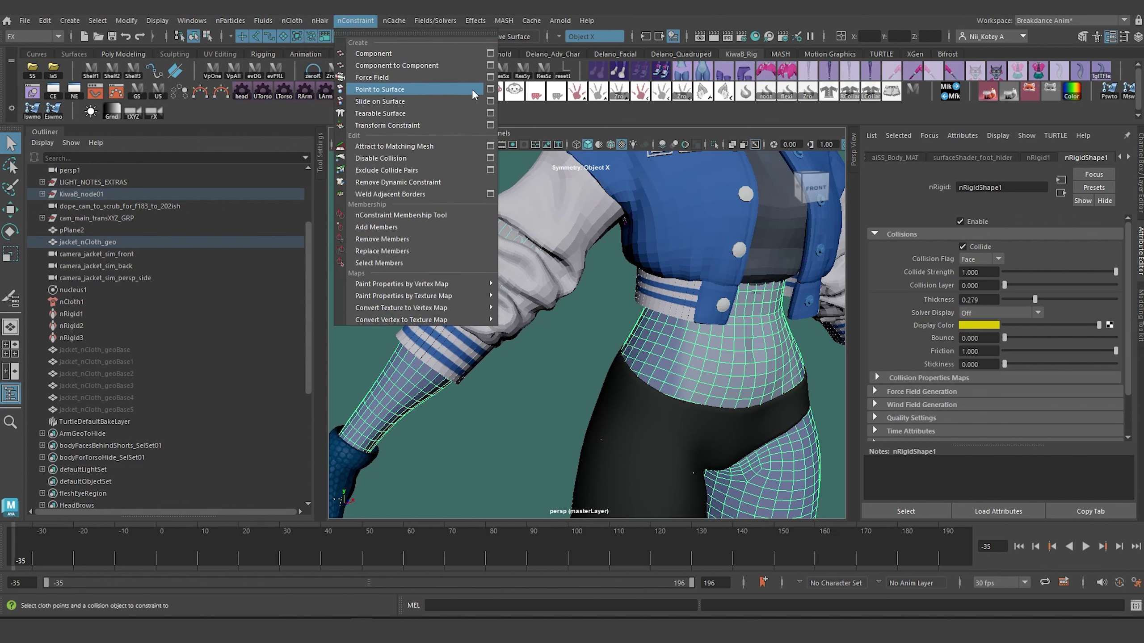
pyautogui.click(490, 89)
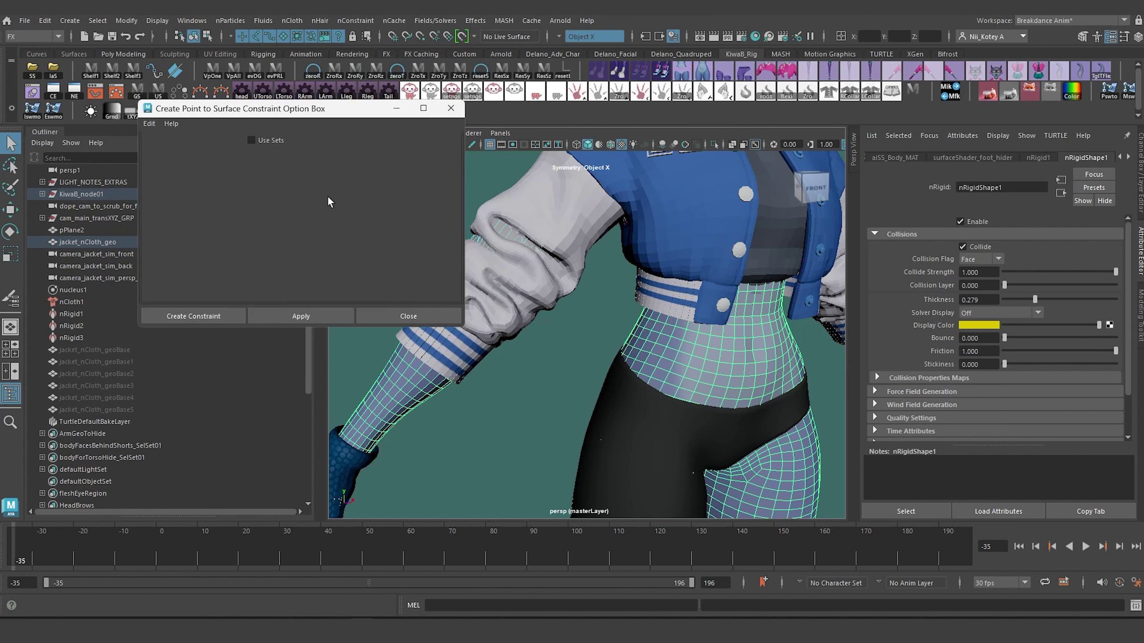
pyautogui.click(194, 316)
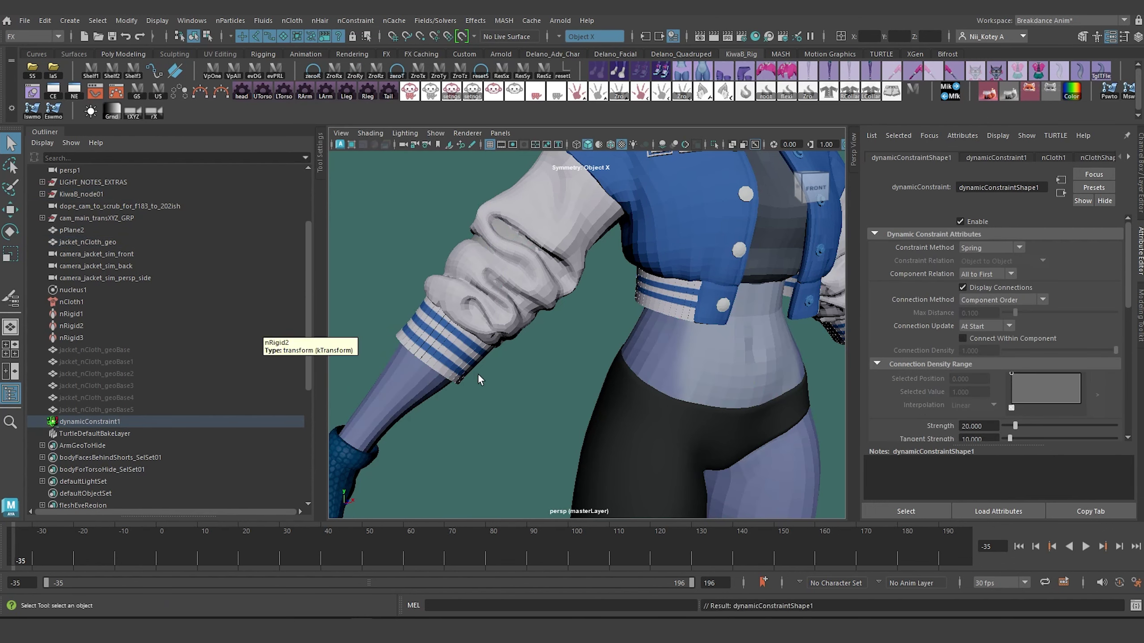
pyautogui.keyDown('alt'); pyautogui.moveTo(478, 374); pyautogui.dragTo(441, 361); pyautogui.keyUp('alt')
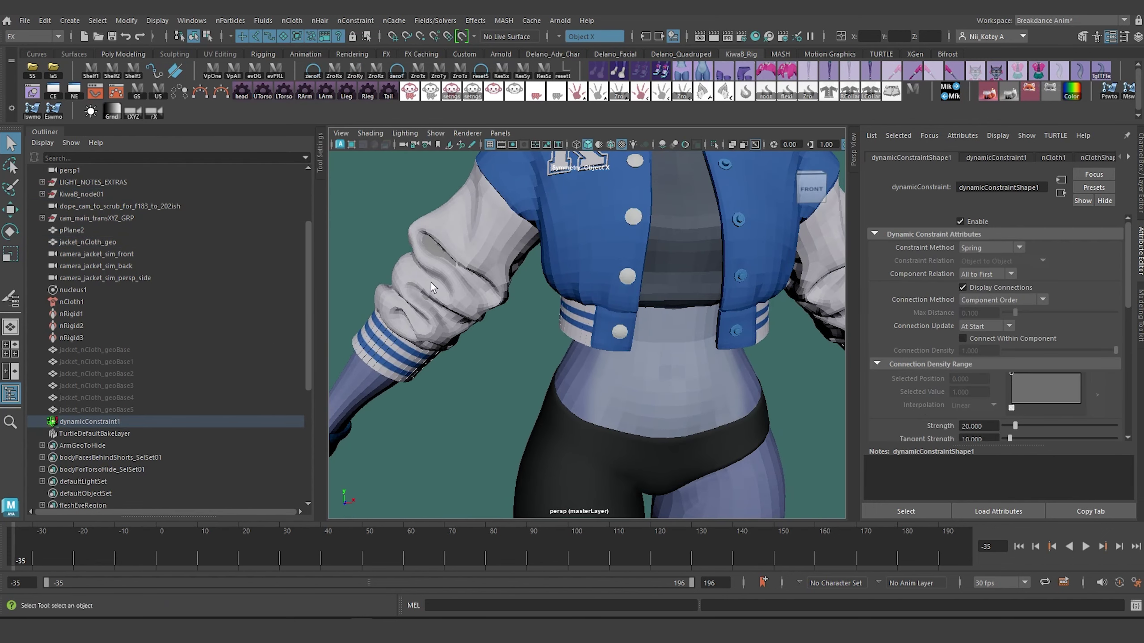
# Step: Orbit the view around to the jacket's right side
pyautogui.keyDown('alt'); pyautogui.moveTo(564, 323); pyautogui.dragTo(480, 319); pyautogui.keyUp('alt')
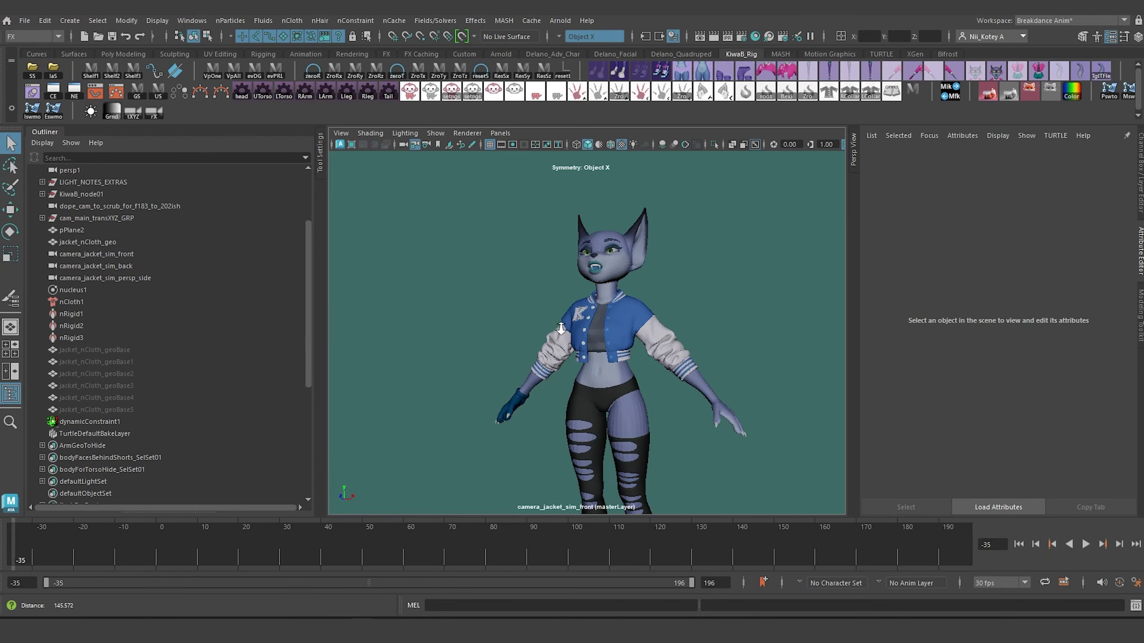
# Step: Switch the viewport to the persp camera and frame the head and jacket
pyautogui.click(500, 133)
pyautogui.moveTo(571, 145)
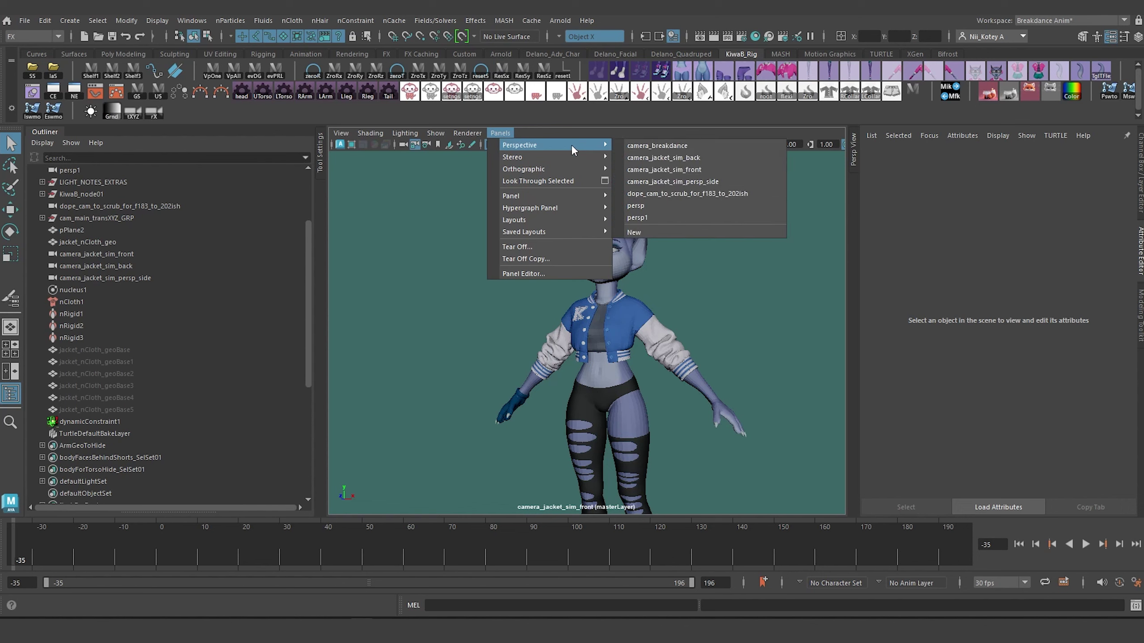
pyautogui.click(661, 205)
pyautogui.scroll(3, 622, 277)
pyautogui.keyDown('alt'); pyautogui.moveTo(582, 217); pyautogui.dragTo(606, 289, button='middle'); pyautogui.keyUp('alt')
pyautogui.scroll(2, 607, 290)
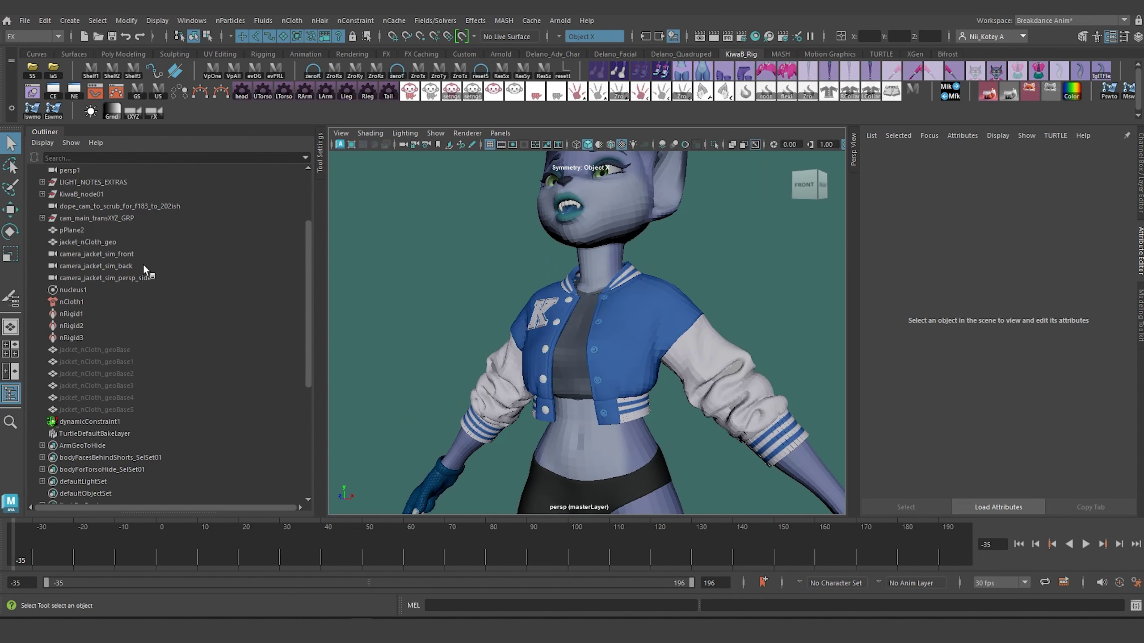
# Step: Raise nucleus1's Substeps to 10 and Max Collision Iterations to 10
pyautogui.click(85, 242)
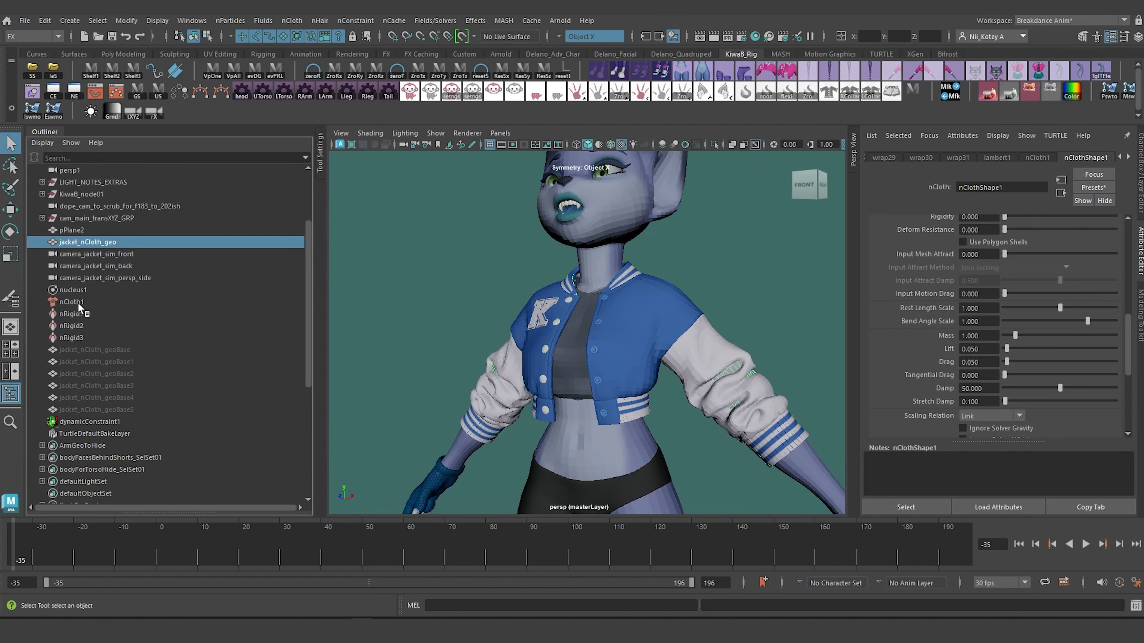
pyautogui.click(85, 290)
pyautogui.scroll(-4, 941, 383)
pyautogui.scroll(-2, 948, 383)
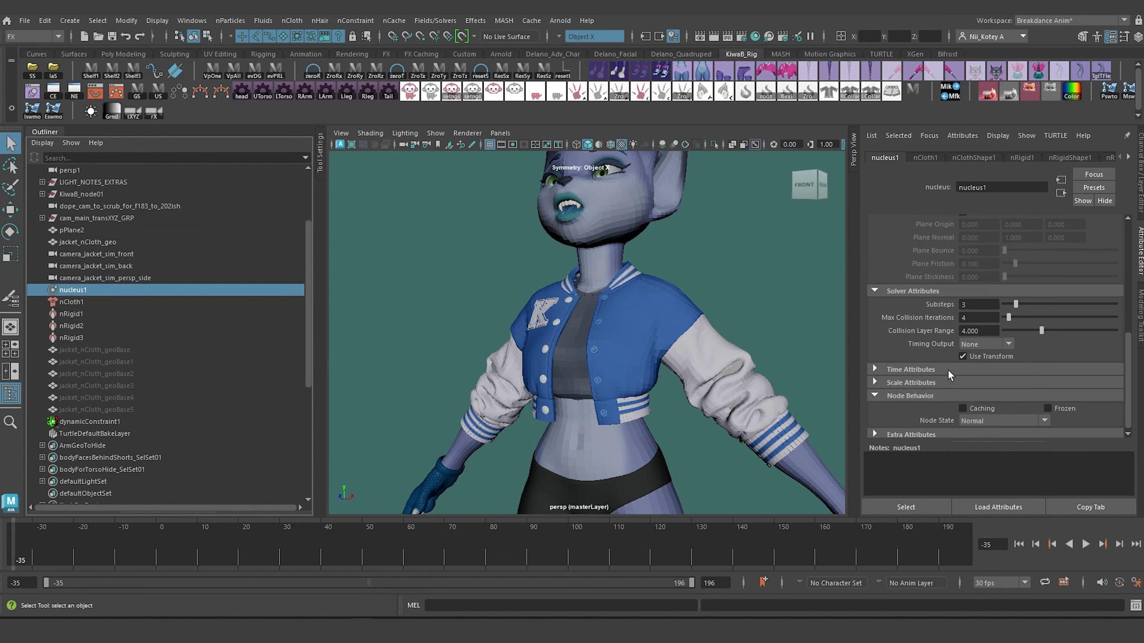
pyautogui.doubleClick(977, 304)
pyautogui.keyDown('alt'); pyautogui.moveTo(486, 350); pyautogui.dragTo(456, 349); pyautogui.keyUp('alt')
pyautogui.keyDown('alt'); pyautogui.moveTo(453, 405); pyautogui.dragTo(495, 316); pyautogui.keyUp('alt')
pyautogui.click(445, 316)
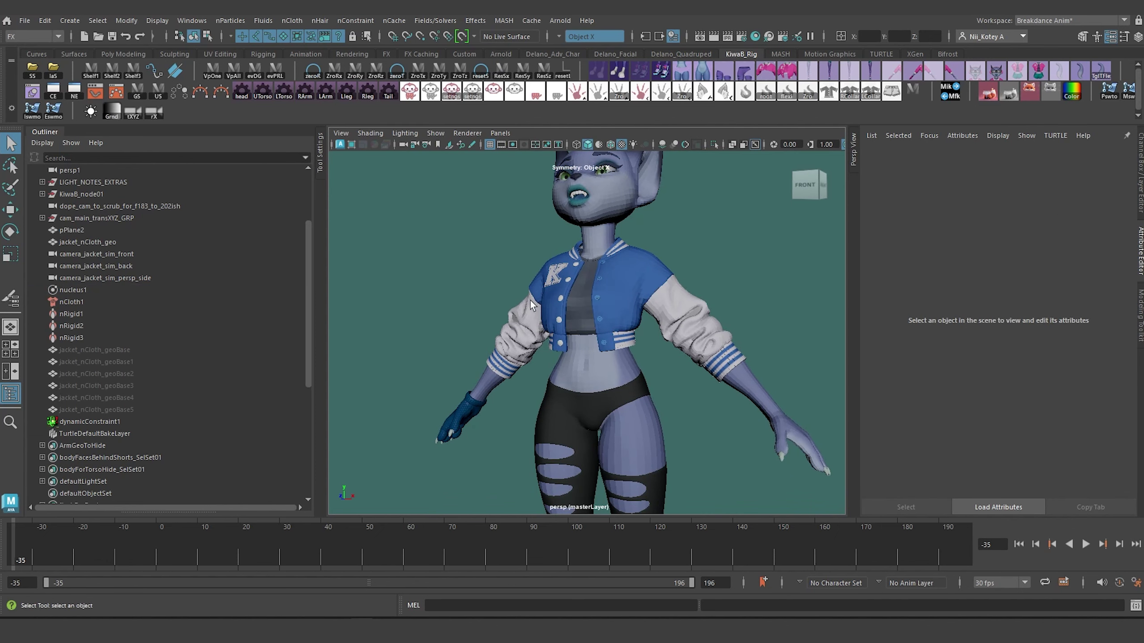
# Step: Open the nObject Create New Cache options (mcx, one file per frame, Time Slider range) and move them beside the viewport
pyautogui.click(287, 20)
pyautogui.moveTo(398, 21)
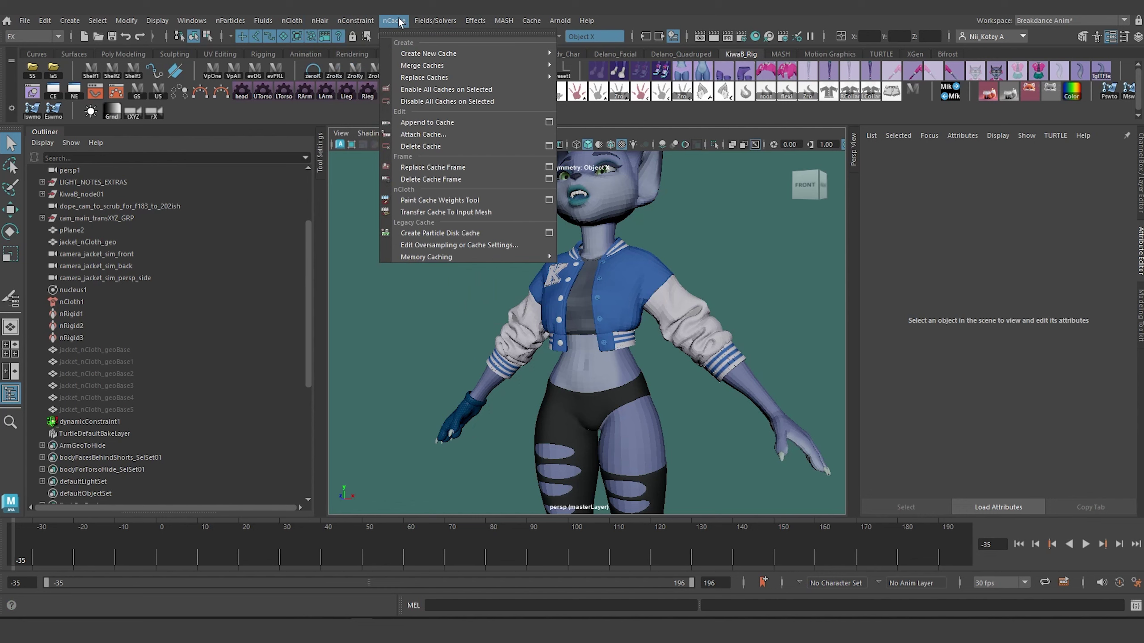
pyautogui.moveTo(482, 54)
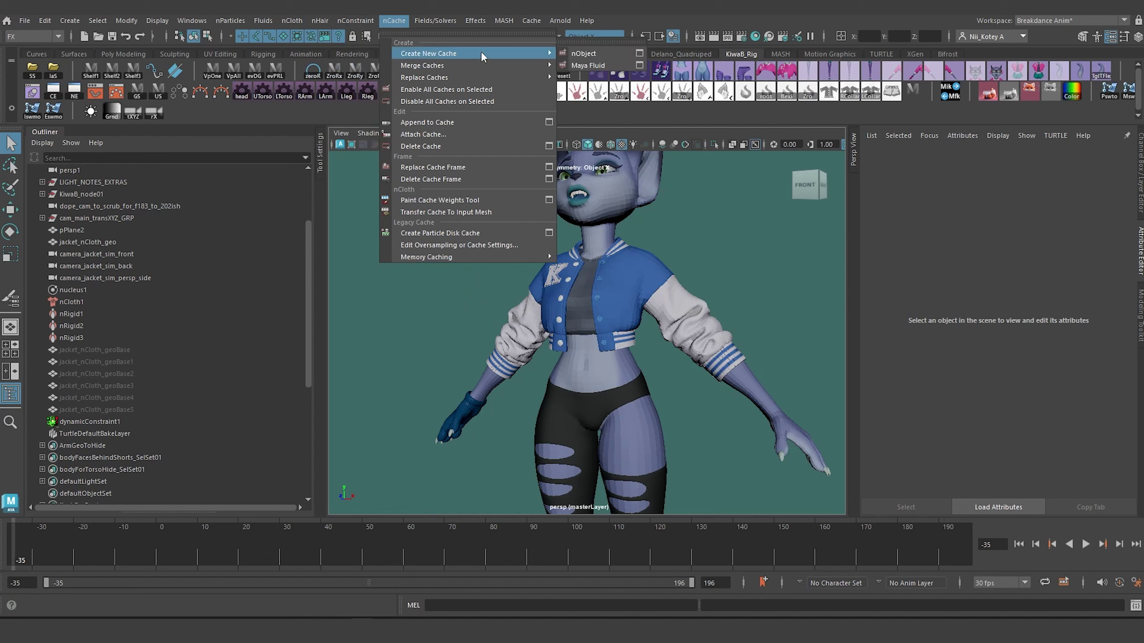
pyautogui.click(639, 53)
pyautogui.moveTo(339, 115); pyautogui.dragTo(881, 129)
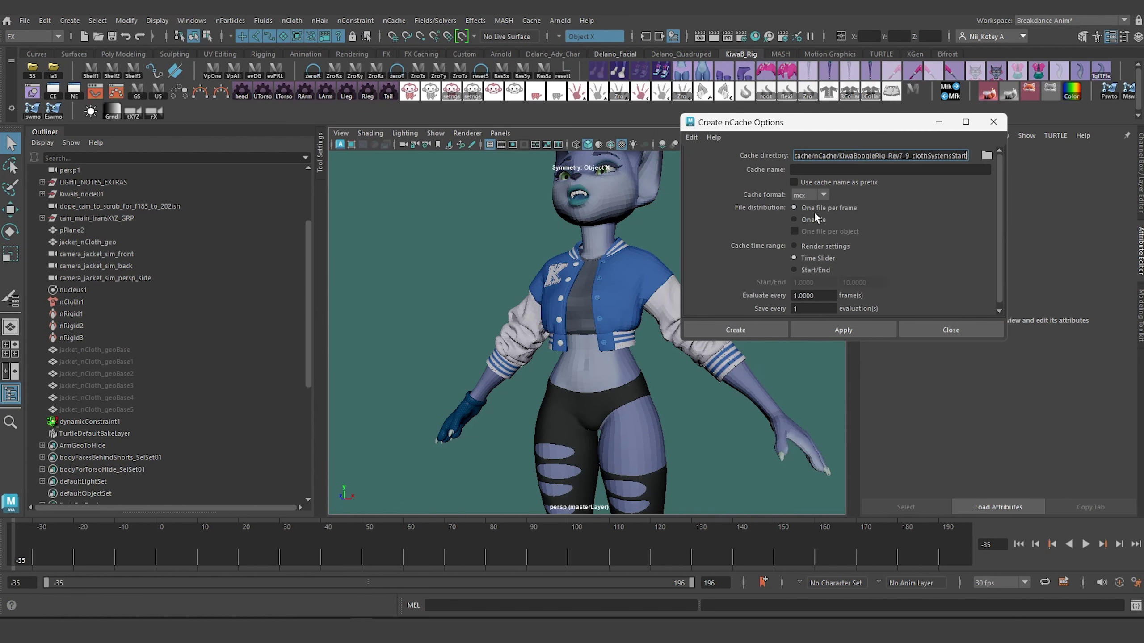